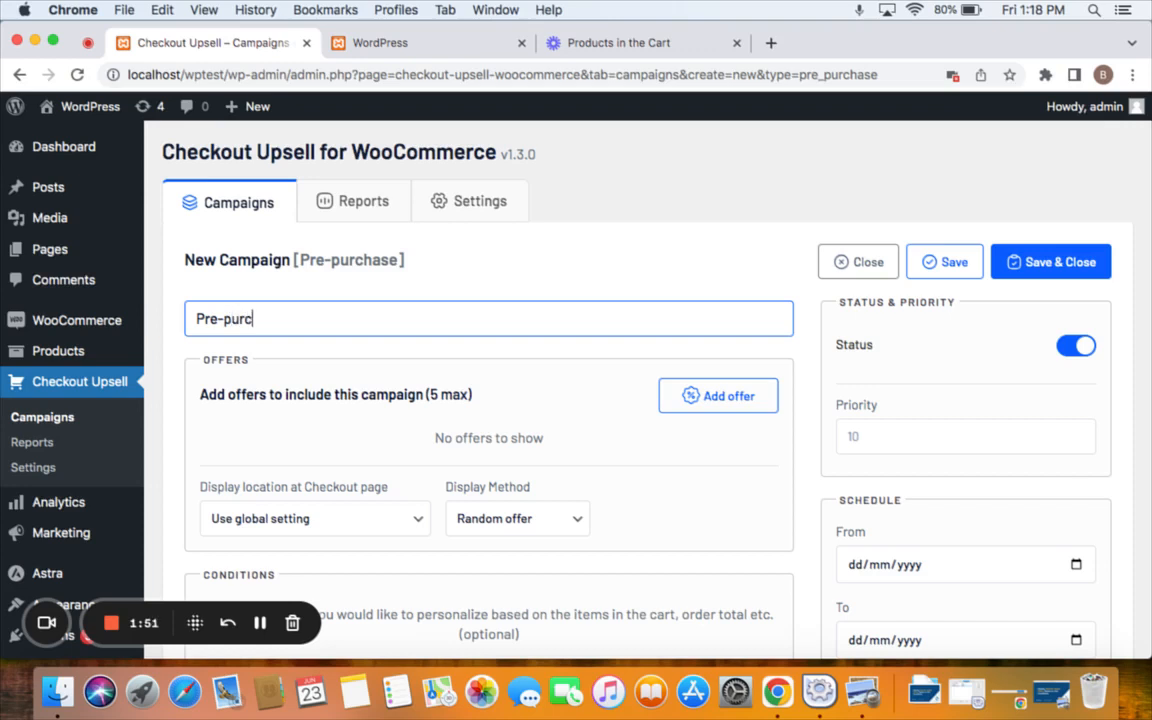
Complete the campaign name 'Pre-purchase upsell - Conditions' and scroll down to Conditions.
text(psell - C)
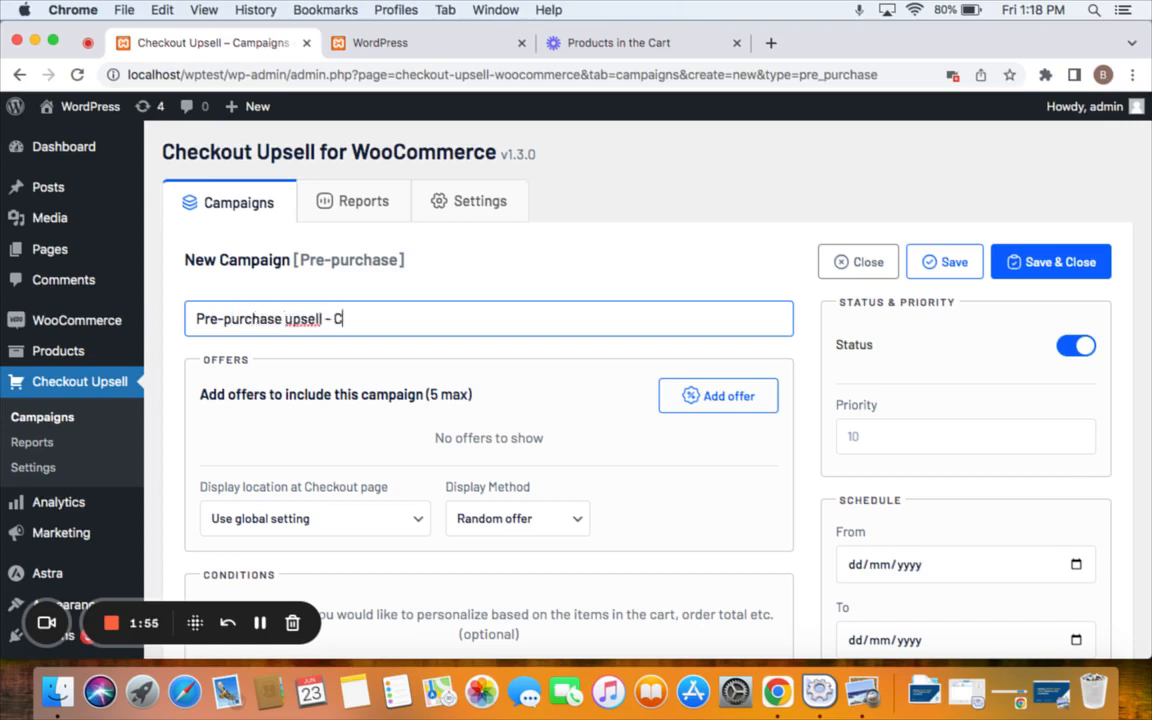
text(onditions)
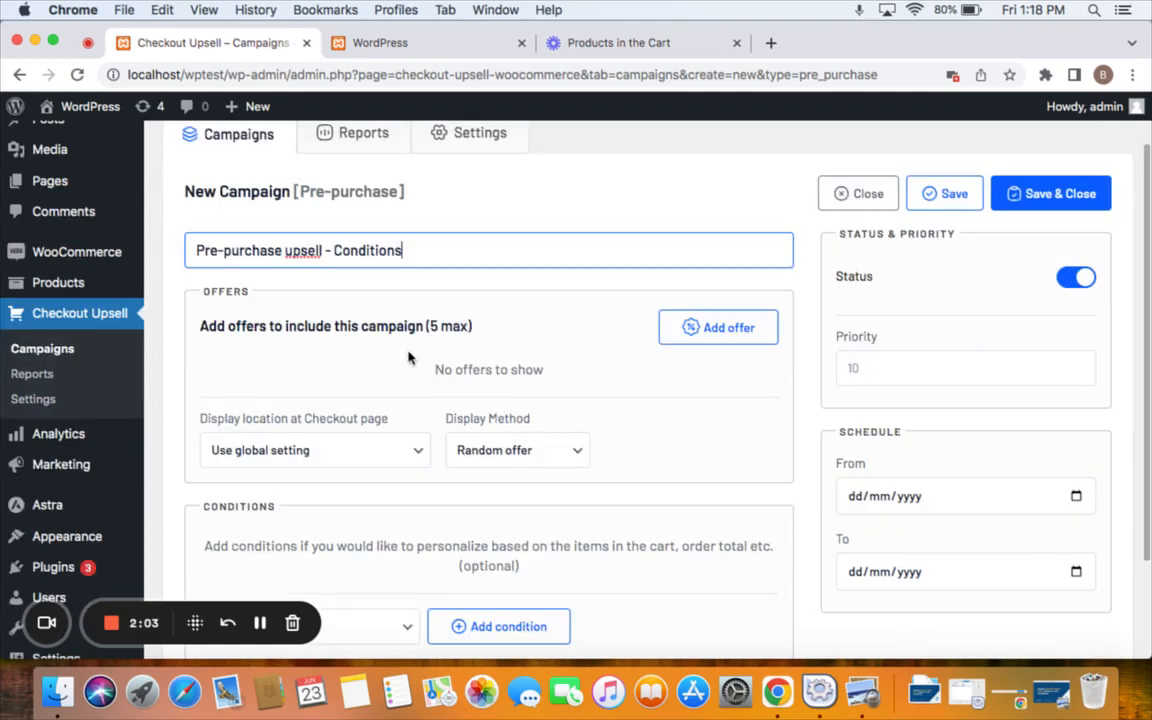
scroll(410, 355, down, 2)
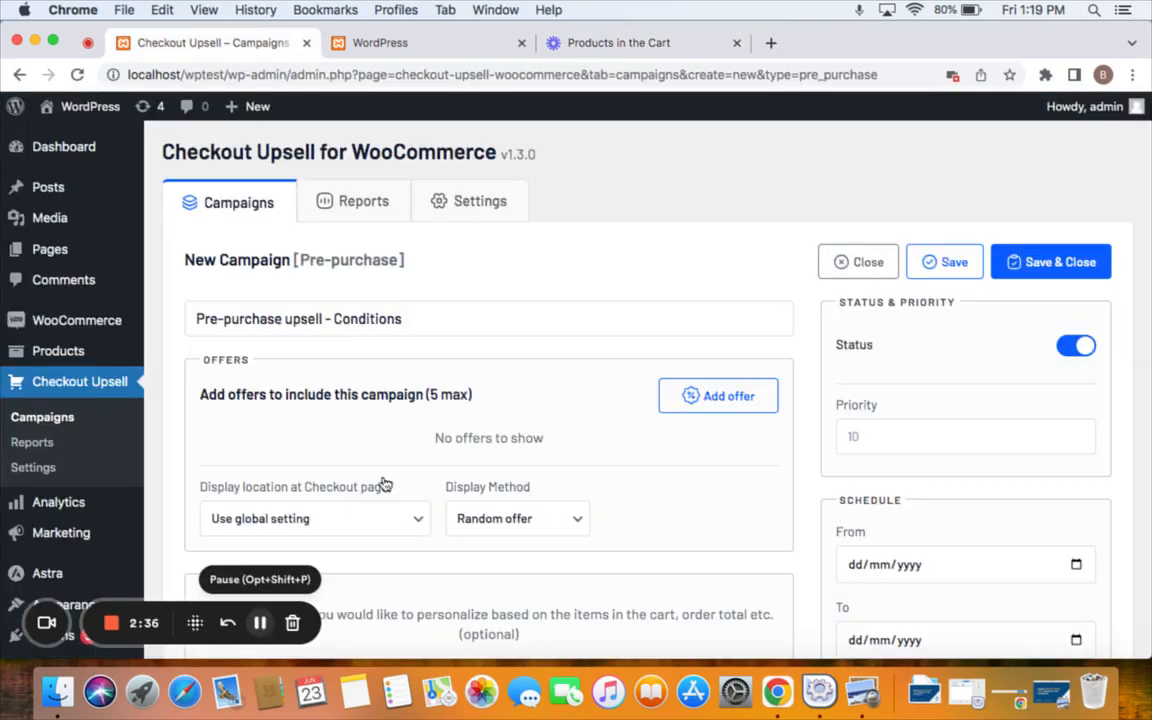
scroll(573, 422, down, 2)
scroll(573, 422, down, 2)
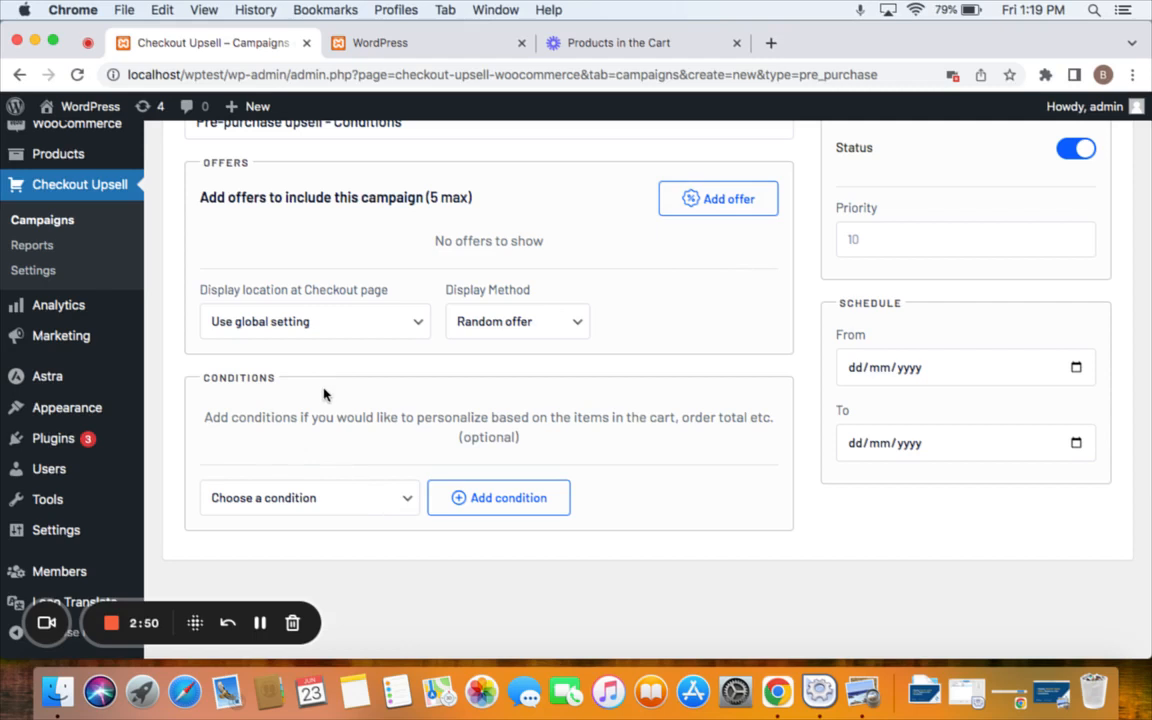
Add a Products in the Cart condition listing Hoodie with Logo and Hoodie with Zipper.
click(401, 499)
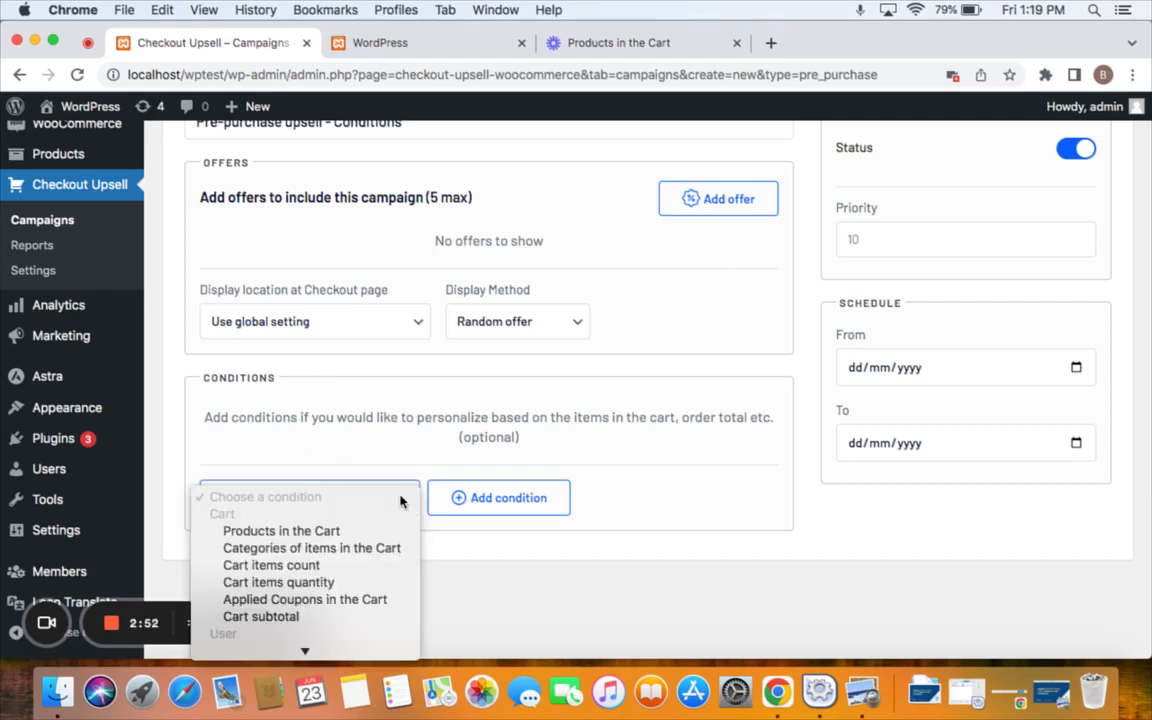
scroll(372, 563, down, 2)
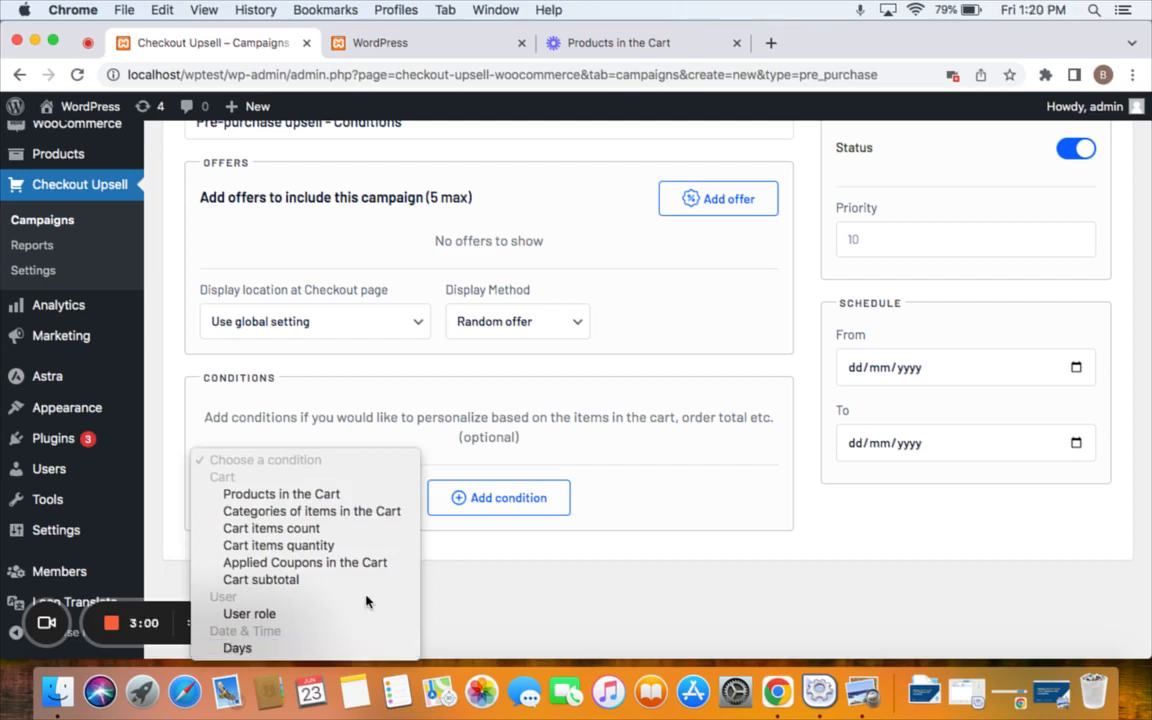
click(318, 497)
click(494, 510)
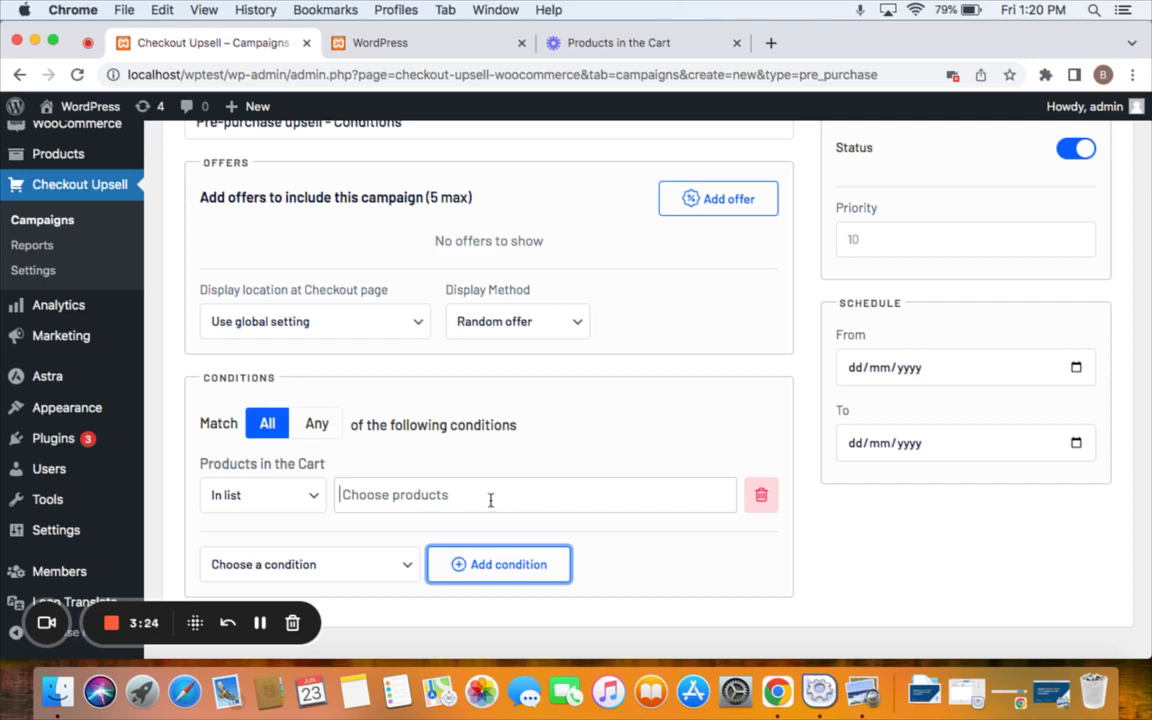
click(490, 499)
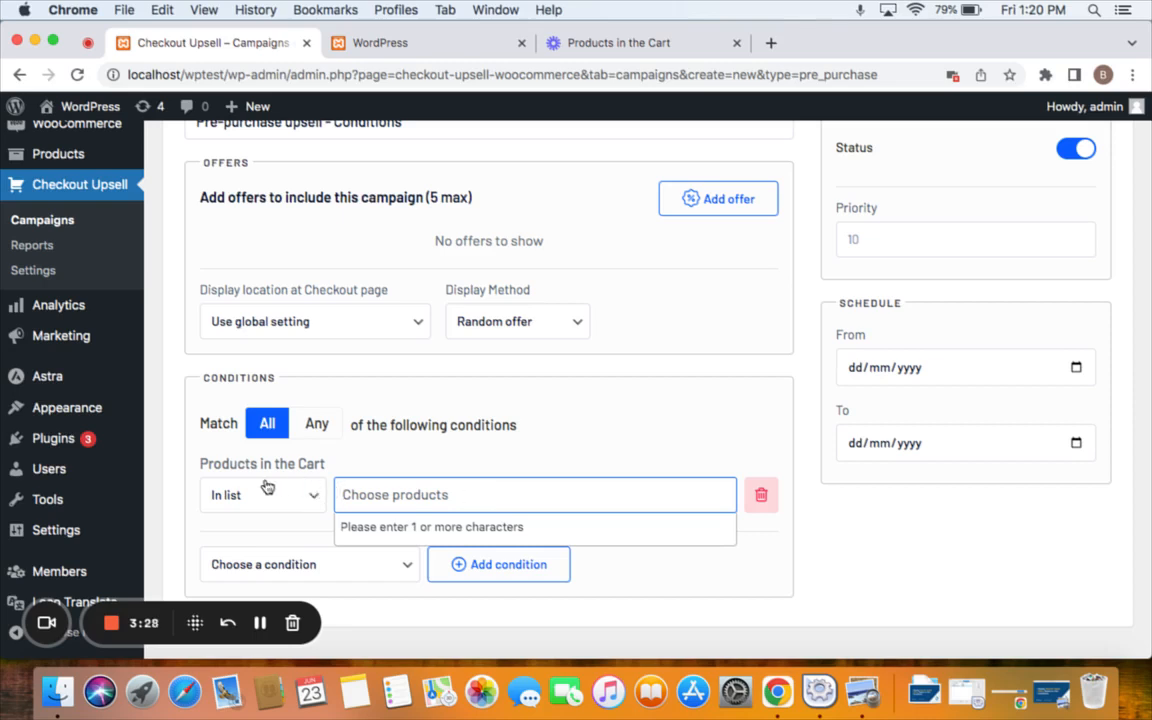
text(hoodie)
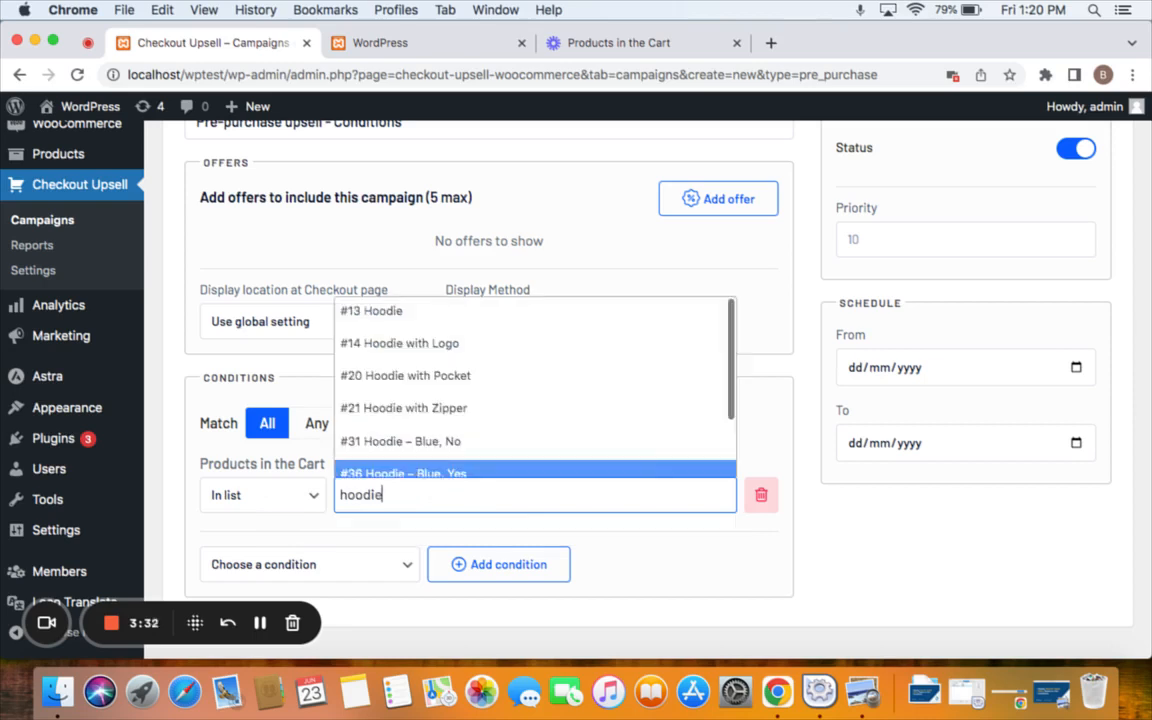
click(482, 345)
text(hood)
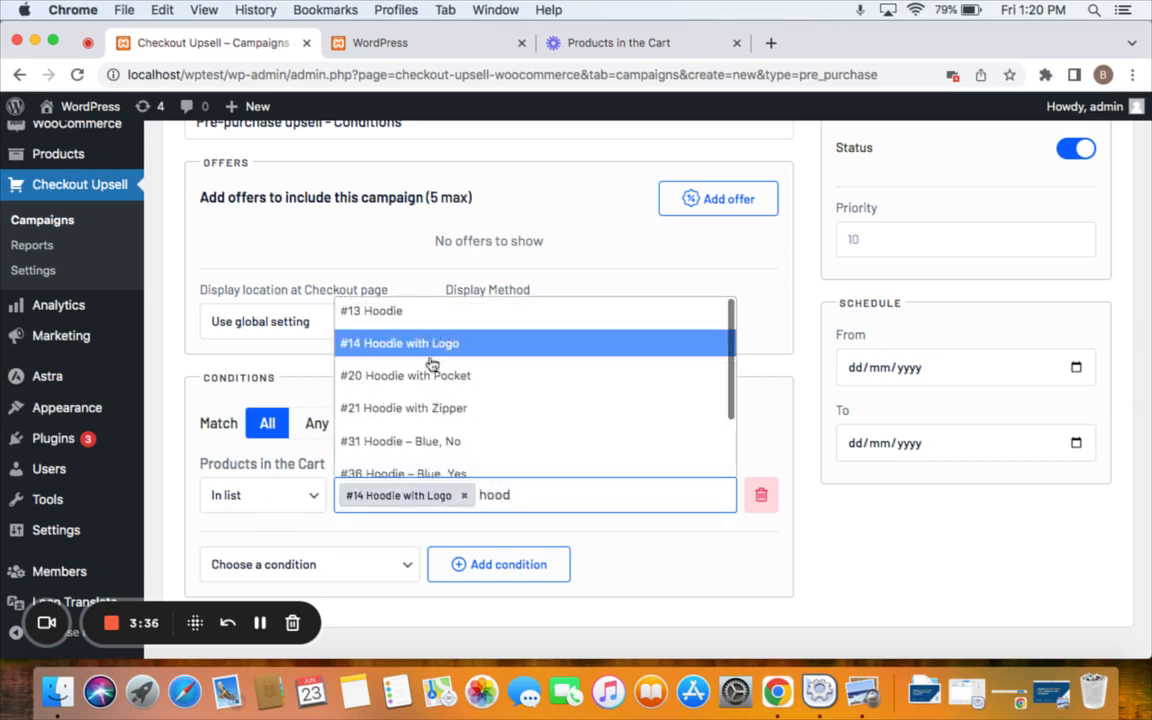
click(440, 406)
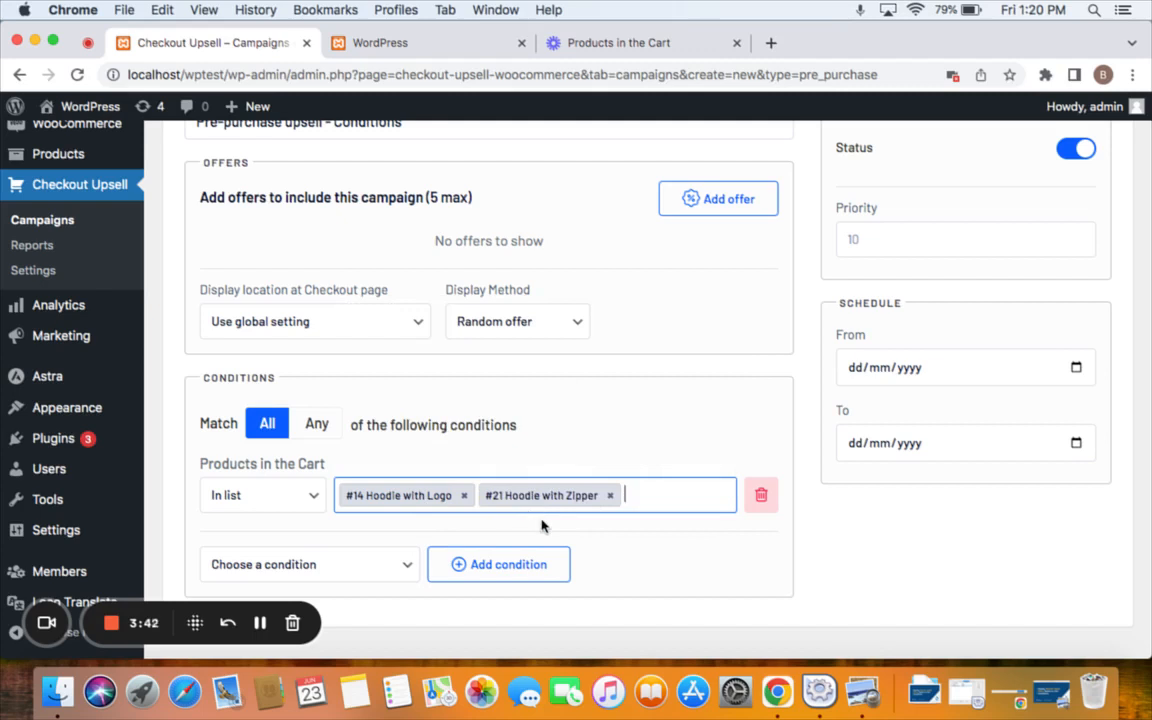
scroll(717, 311, up, 2)
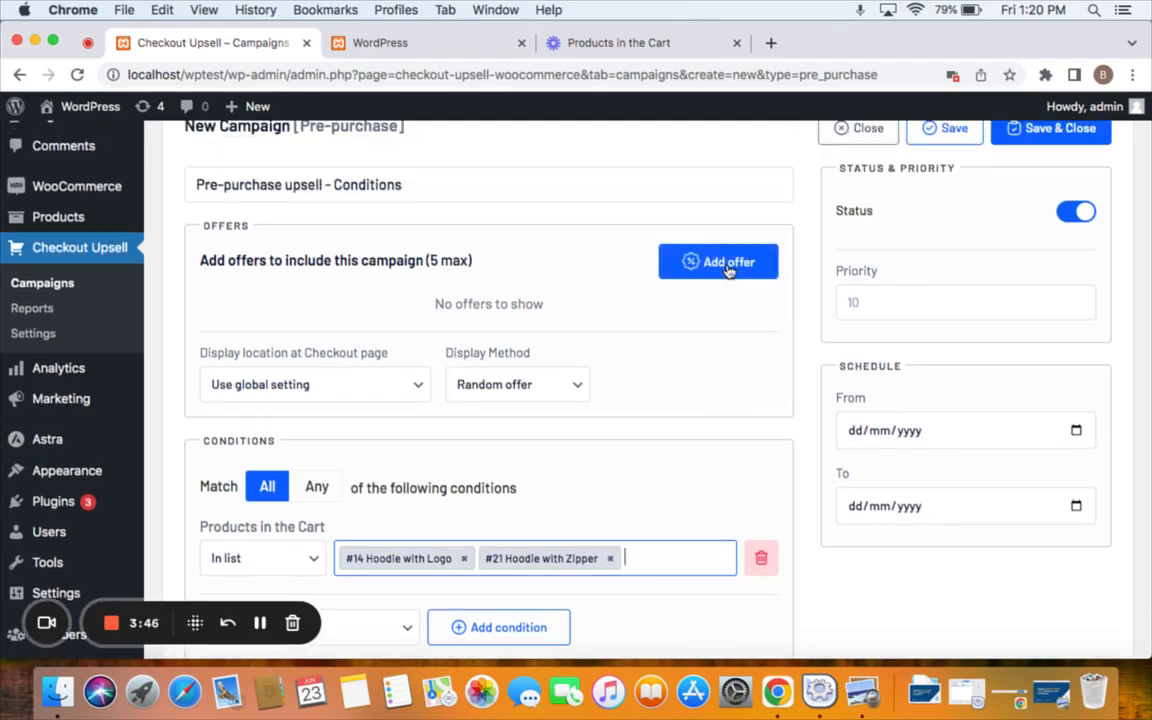
Create an offer for #22 Long Sleeve Tee with a Fixed Price discount of 10.
click(729, 264)
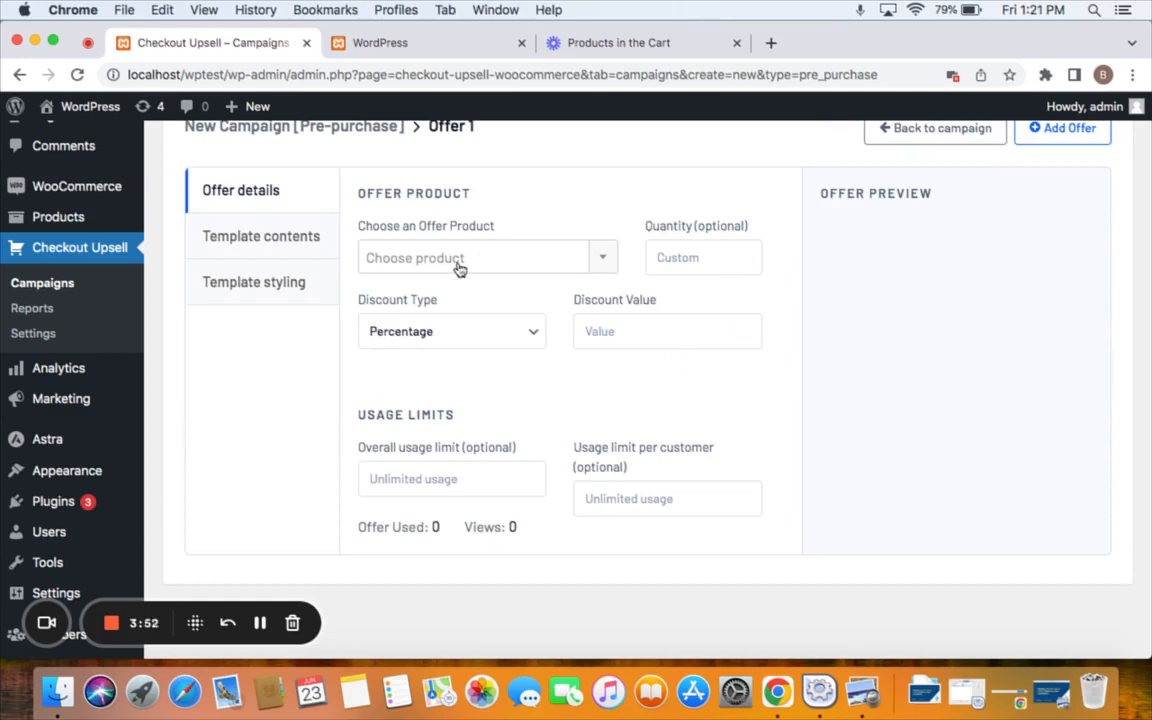
click(489, 267)
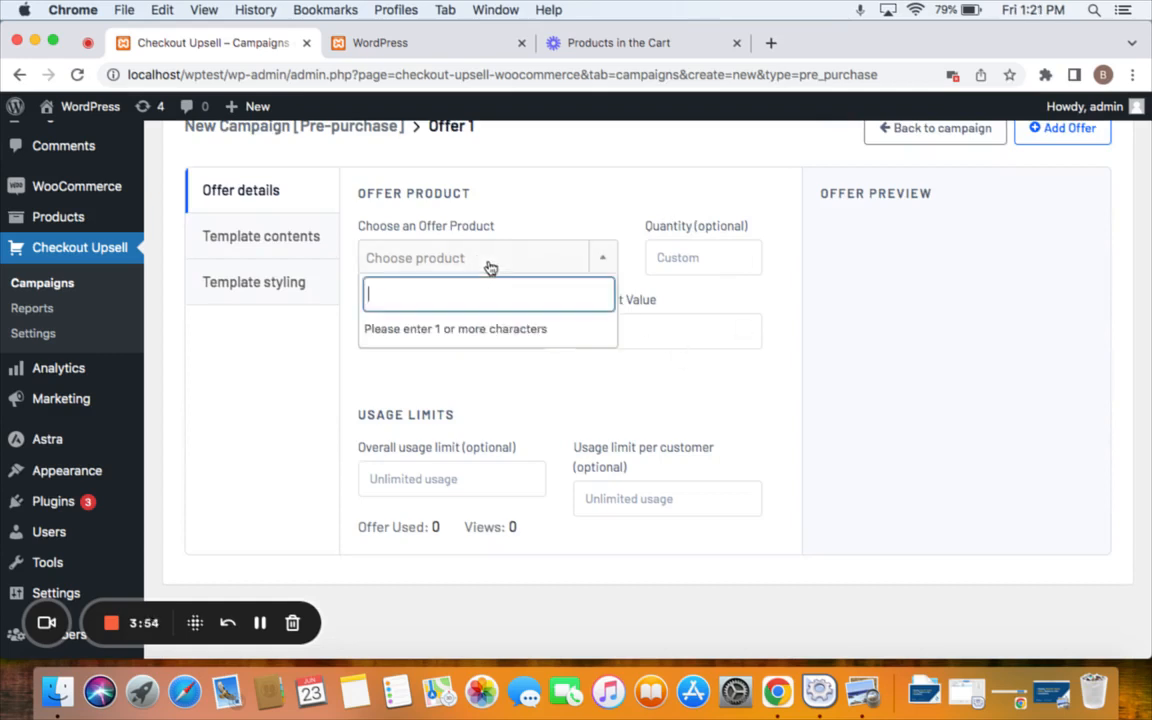
text(long)
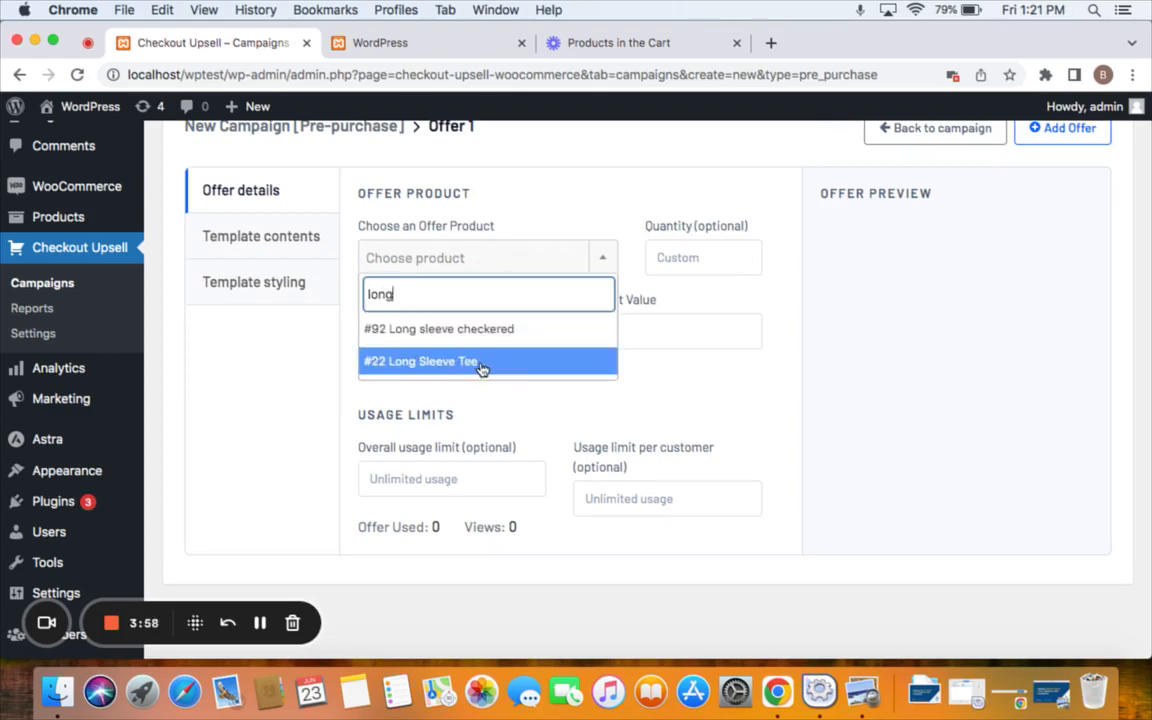
click(481, 366)
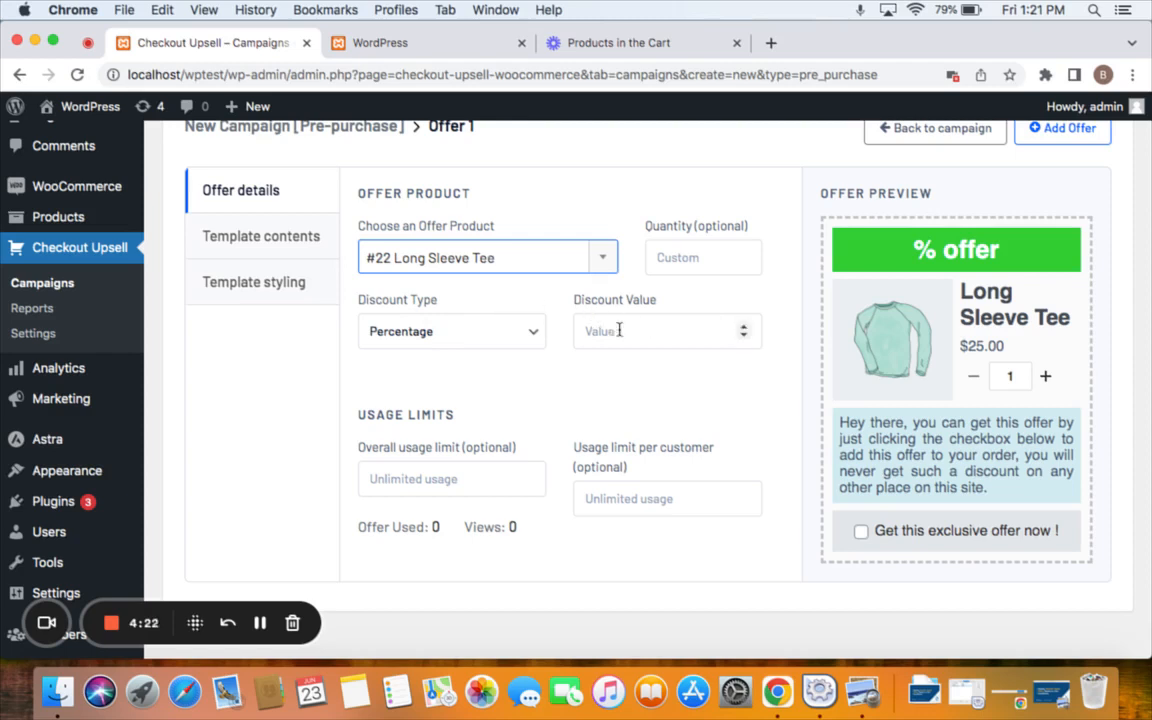
click(497, 336)
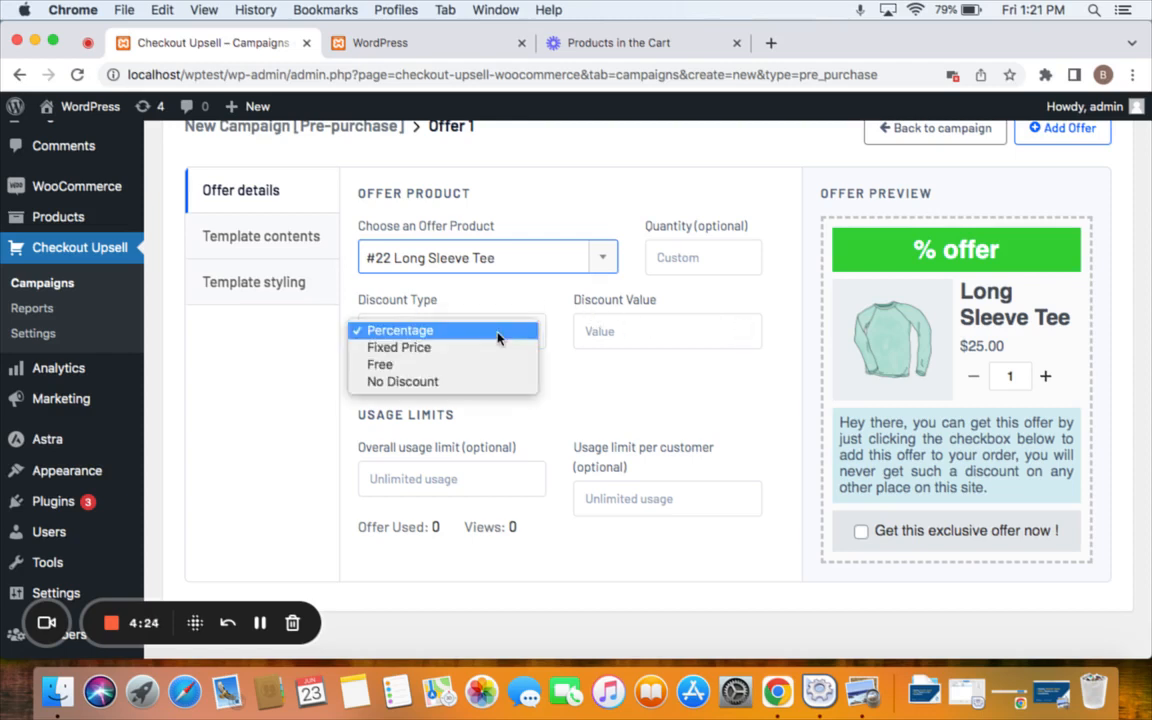
click(497, 349)
click(638, 337)
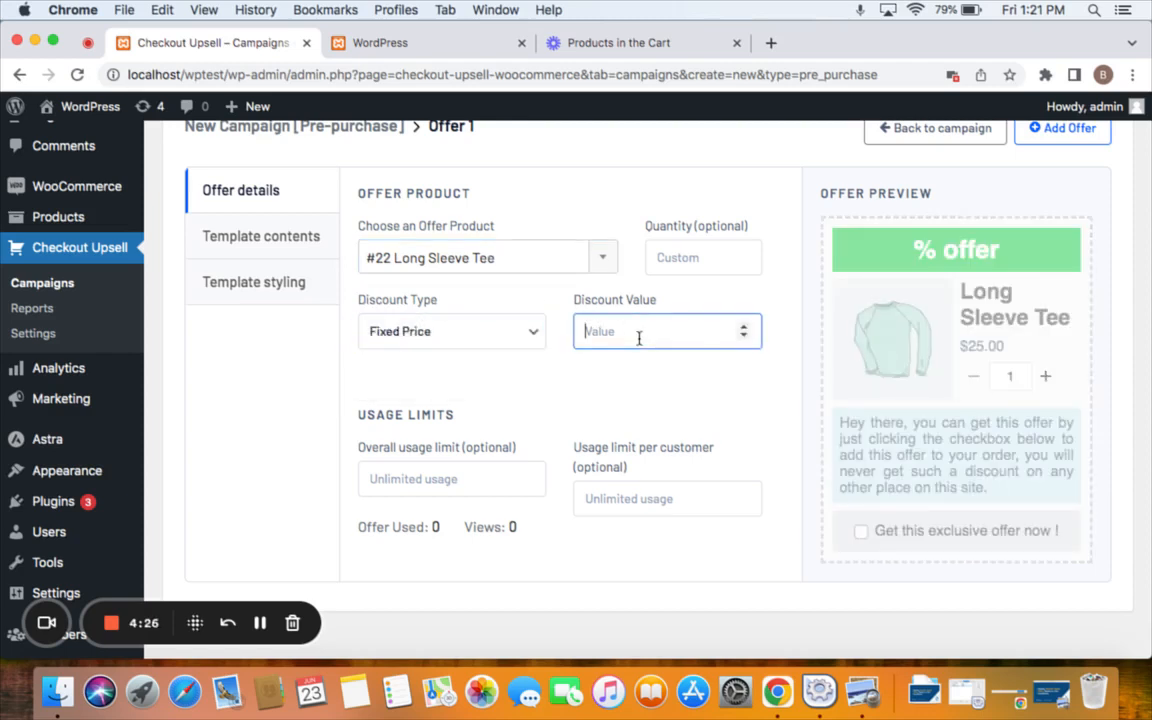
text(10)
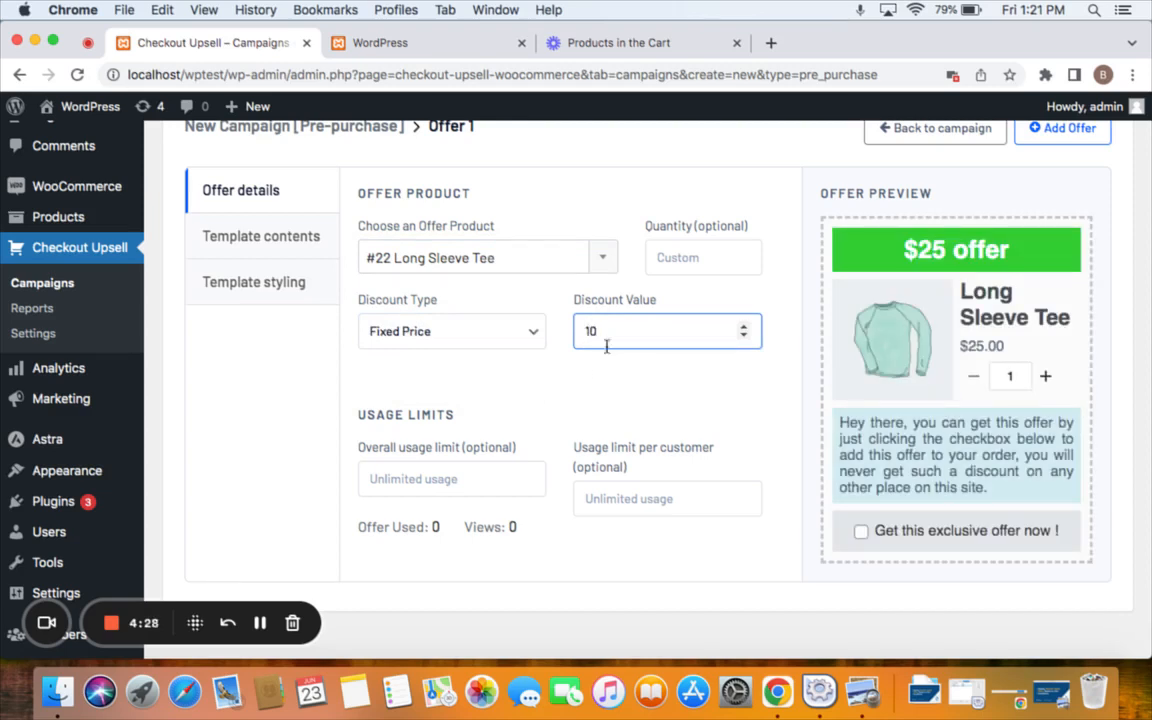
click(583, 370)
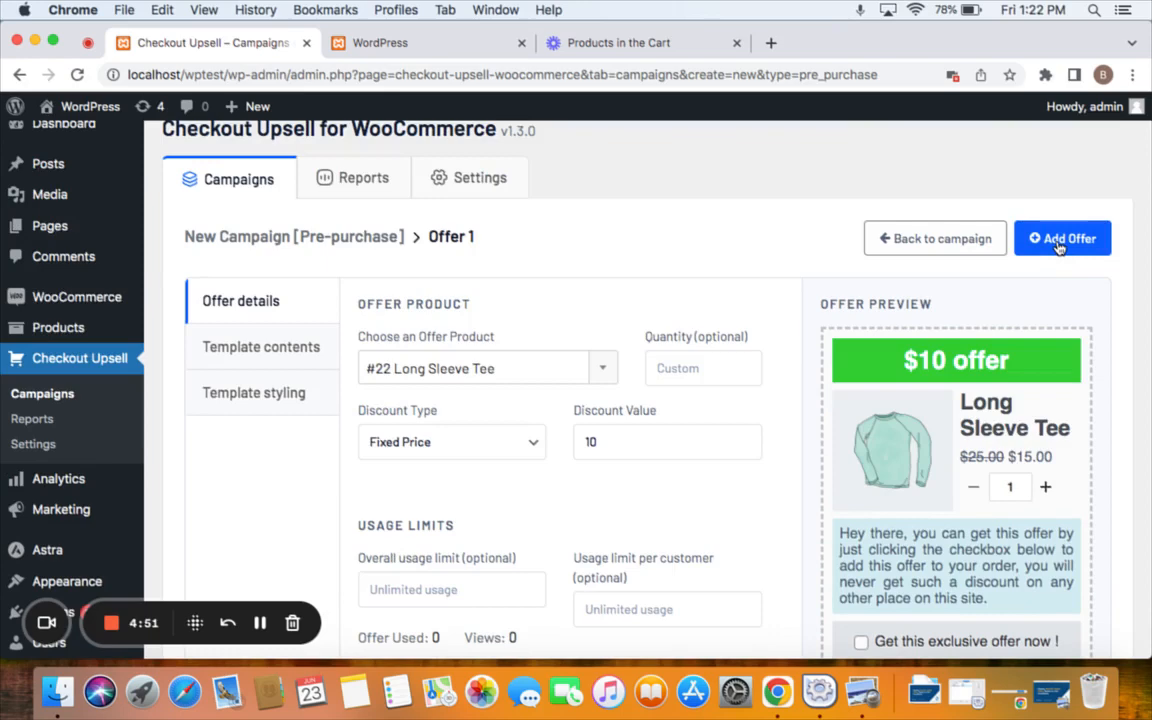
Add the Long Sleeve Tee offer to the campaign and save and close it.
click(1057, 243)
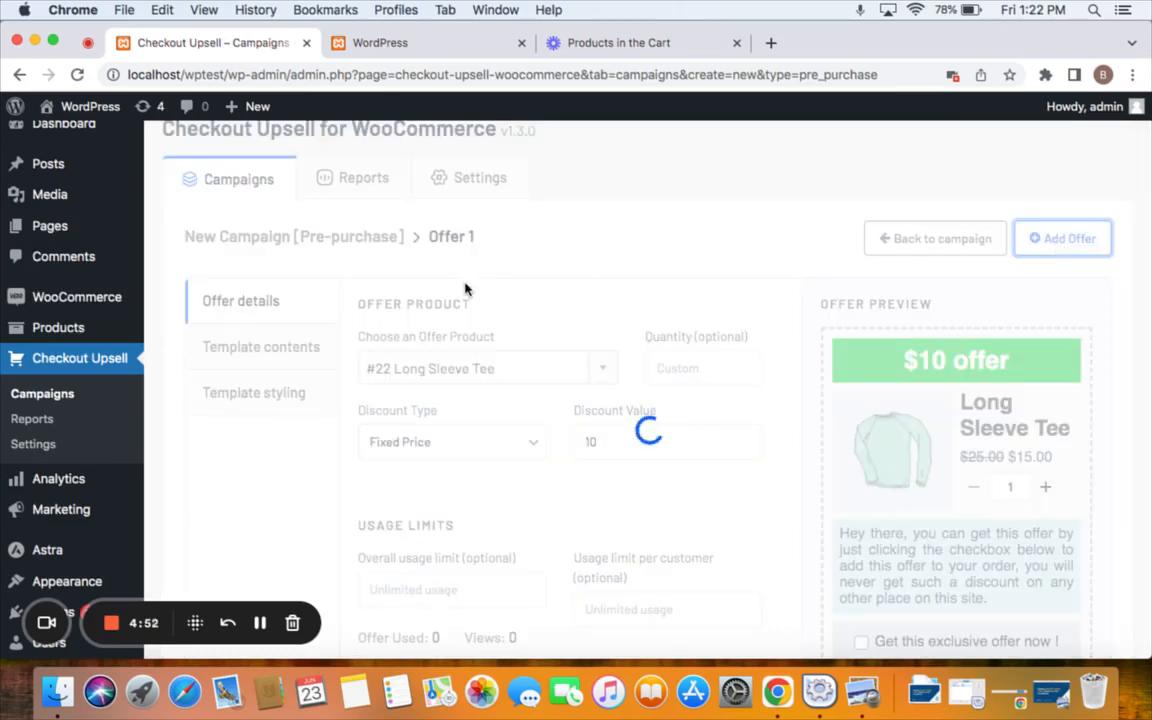
scroll(465, 284, down, 4)
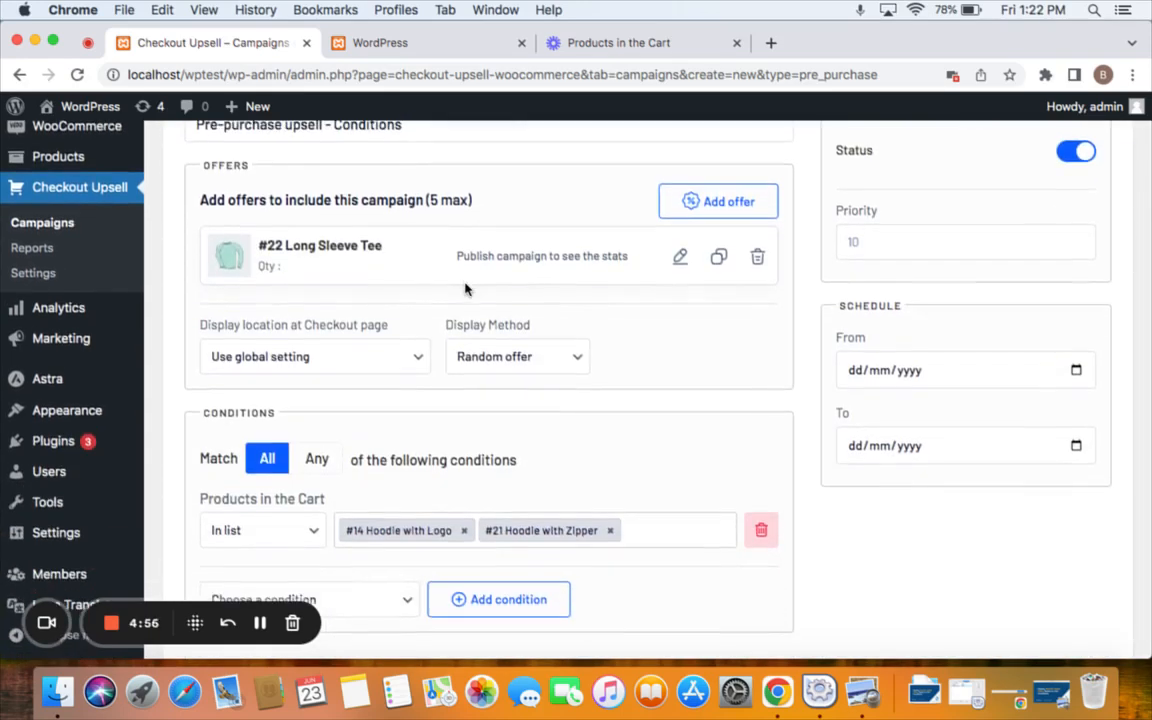
scroll(465, 289, up, 3)
click(1048, 210)
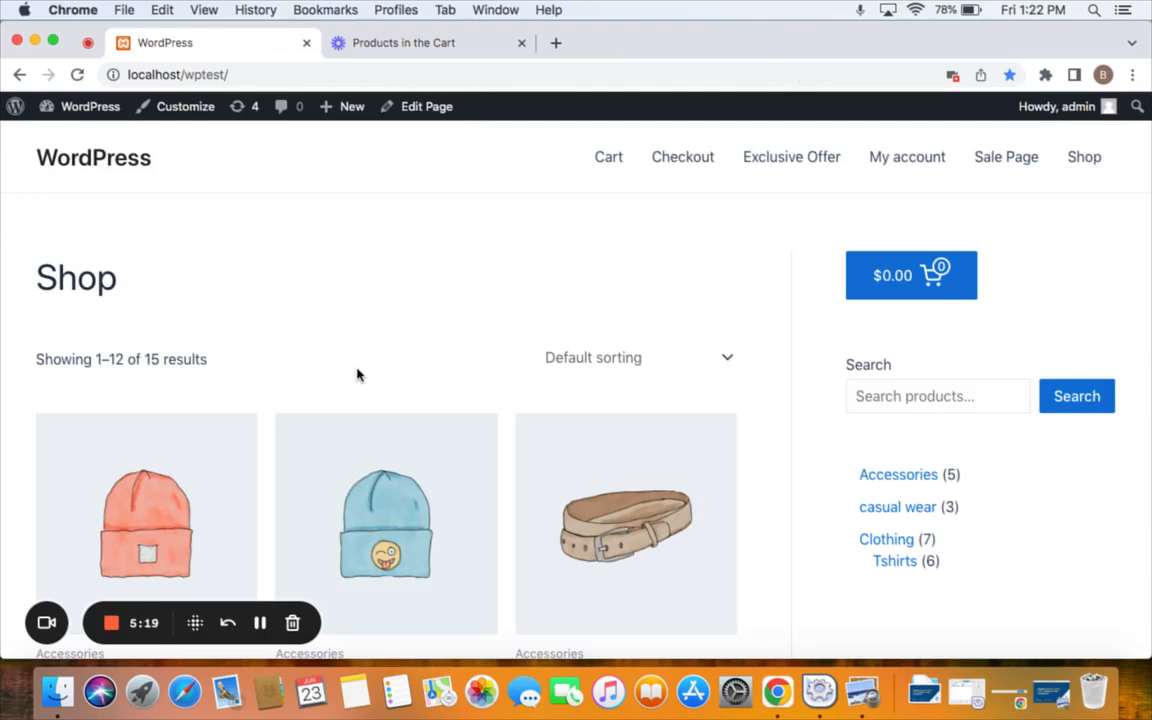
Add Hoodie with Logo and Hoodie with Zipper to the cart from the shop.
scroll(357, 375, down, 10)
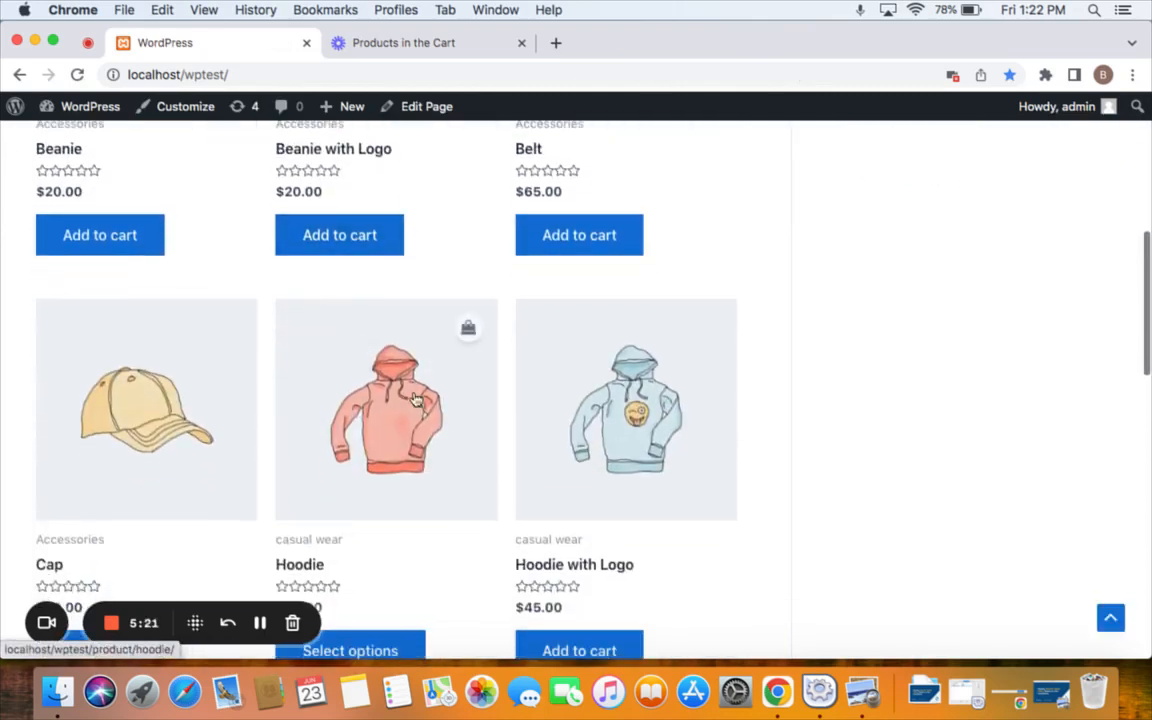
scroll(425, 415, down, 2)
scroll(505, 510, down, 1)
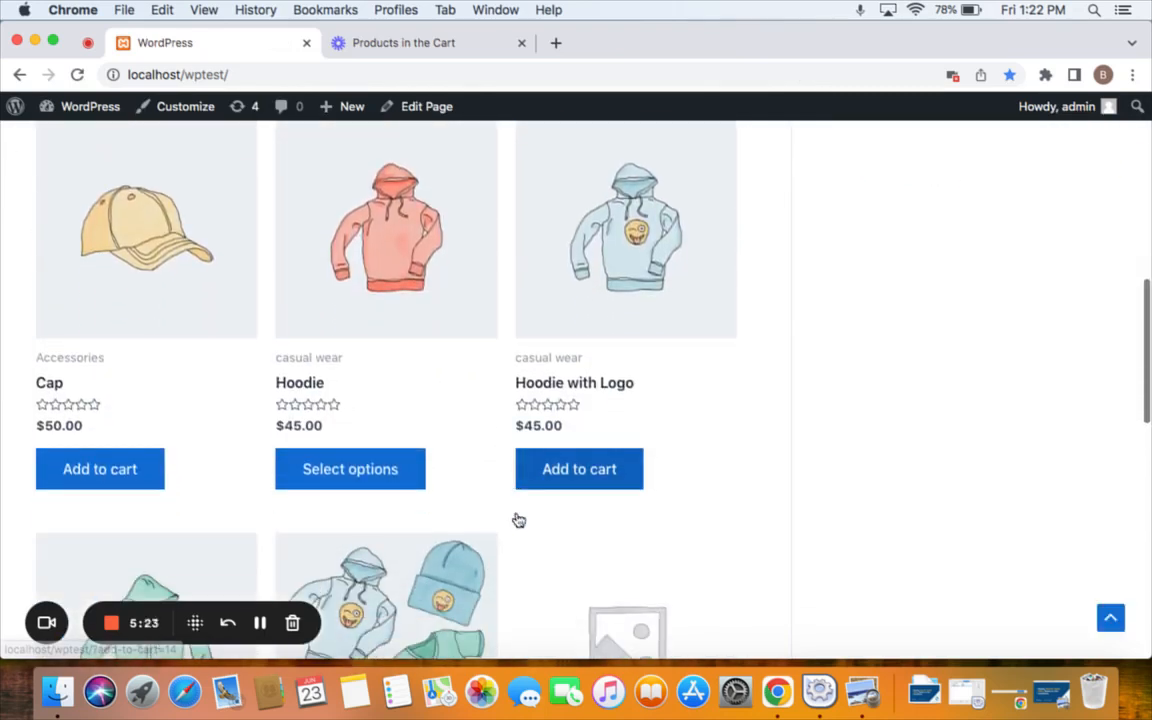
click(566, 484)
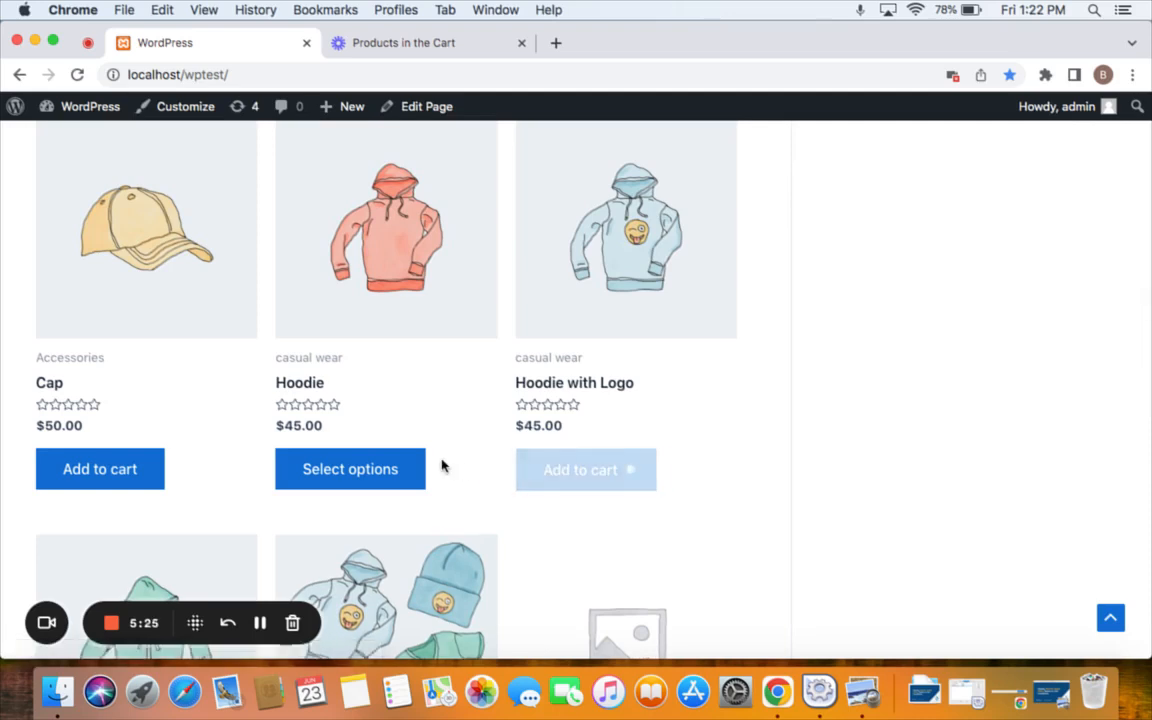
scroll(443, 466, down, 6)
scroll(130, 470, down, 2)
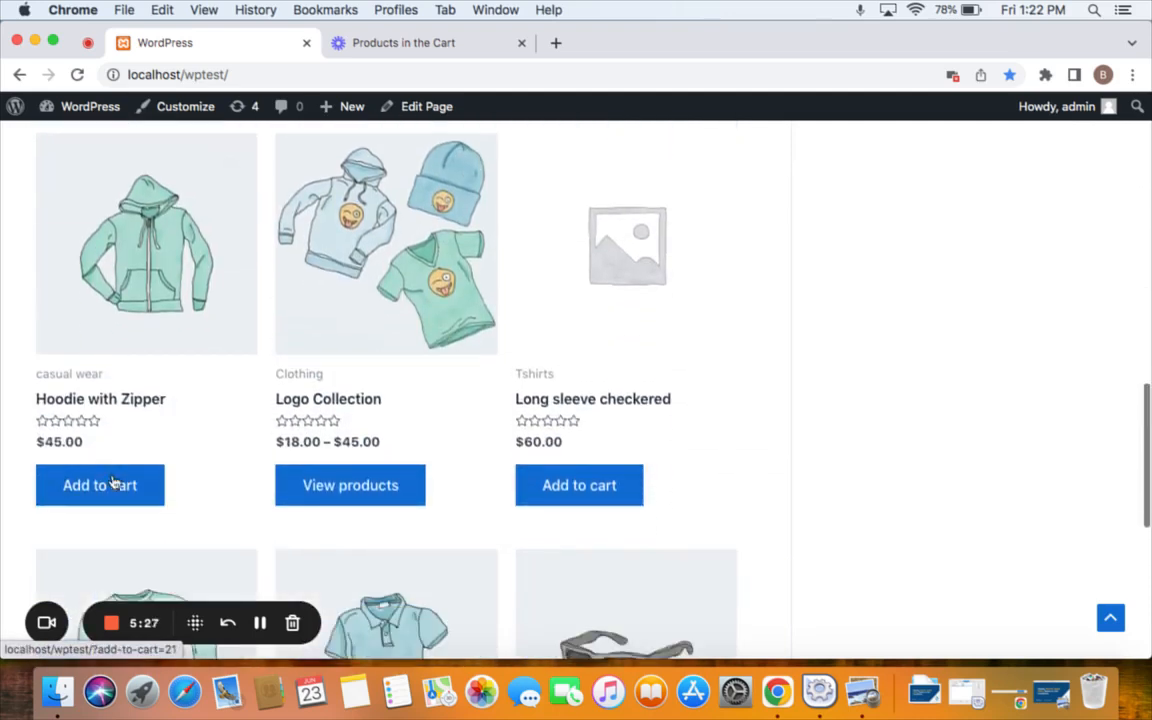
click(113, 484)
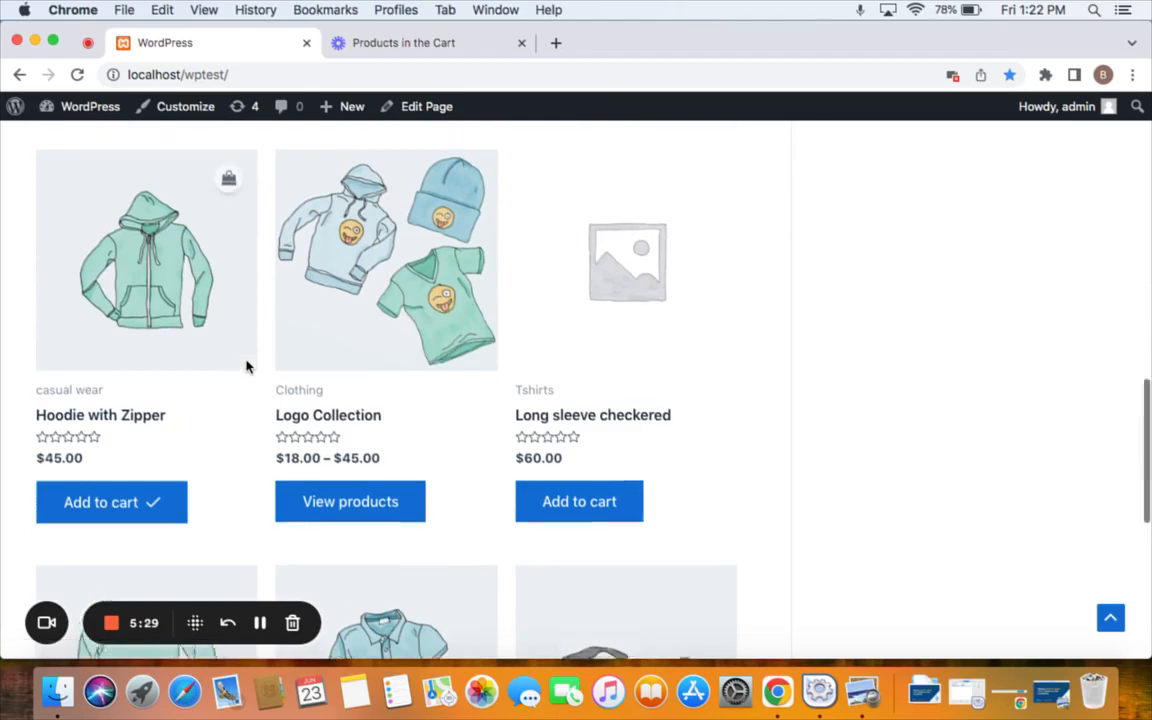
scroll(247, 367, up, 3)
scroll(571, 384, up, 10)
Go from the cart to checkout and accept the $10 Long Sleeve Tee offer.
click(910, 295)
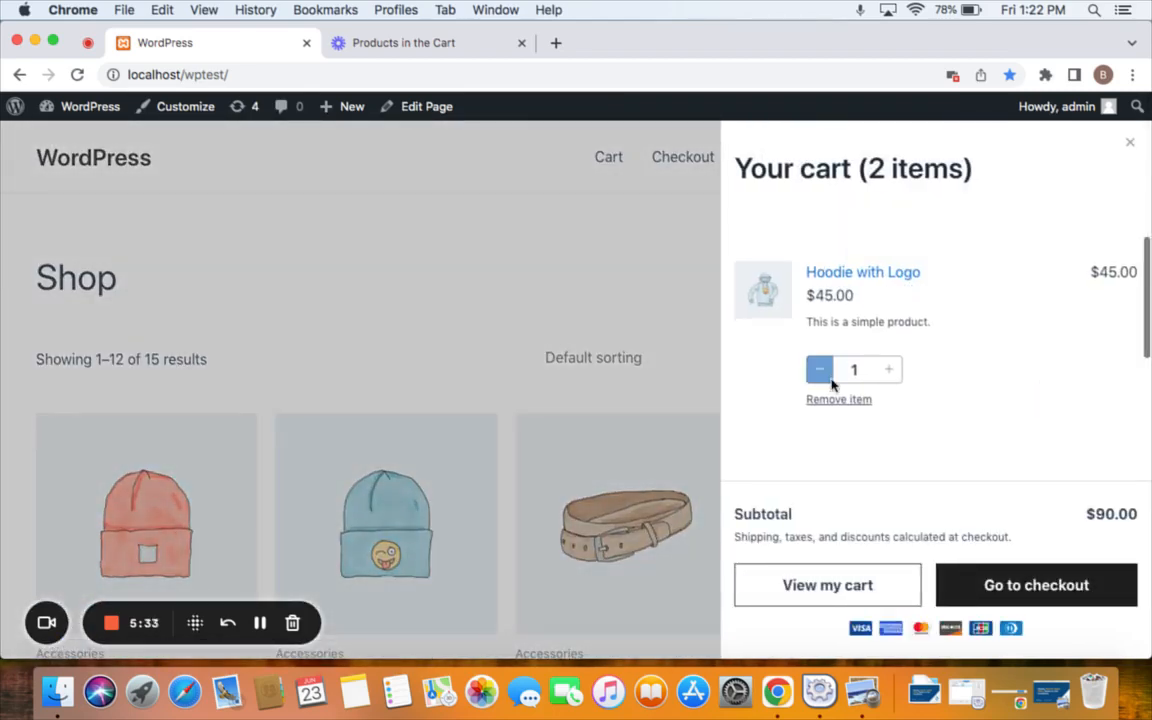
scroll(818, 370, down, 3)
click(1043, 585)
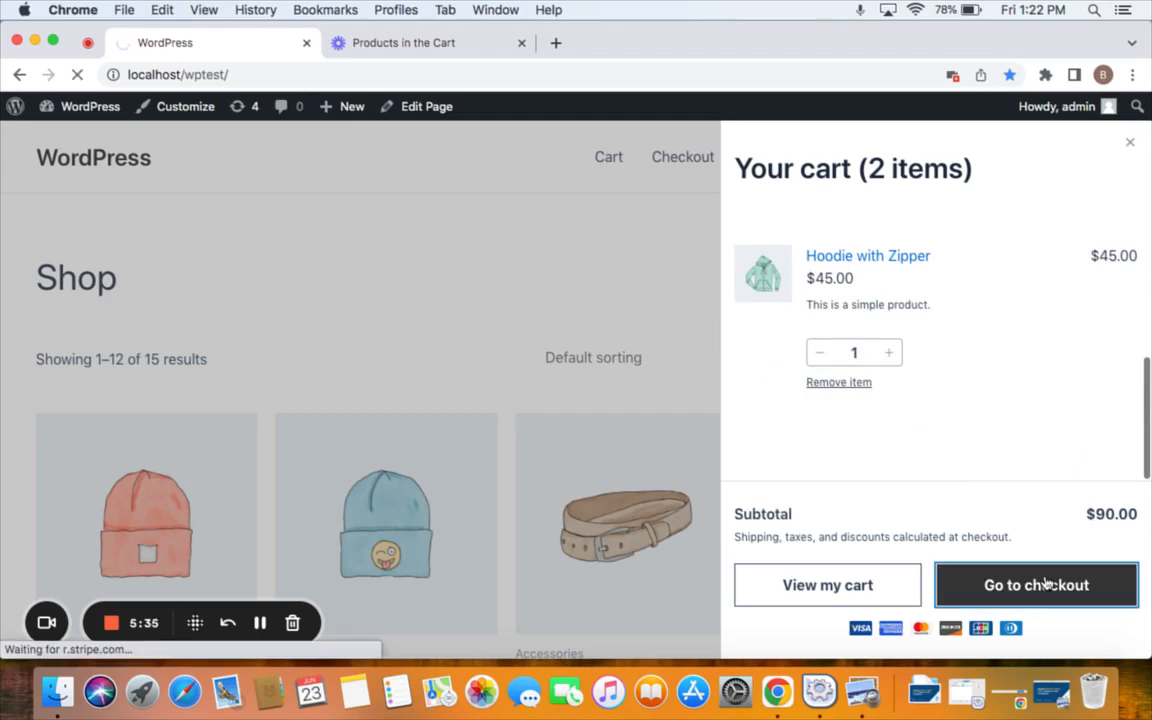
scroll(1044, 584, down, 5)
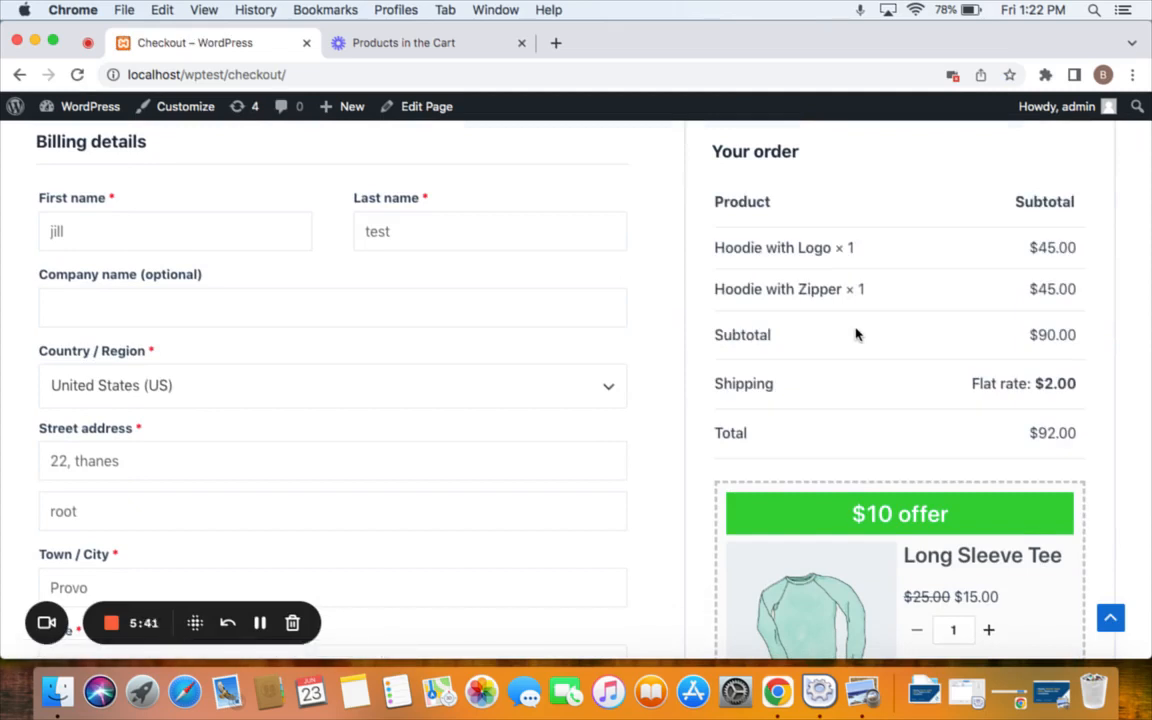
scroll(855, 335, down, 4)
scroll(892, 489, down, 2)
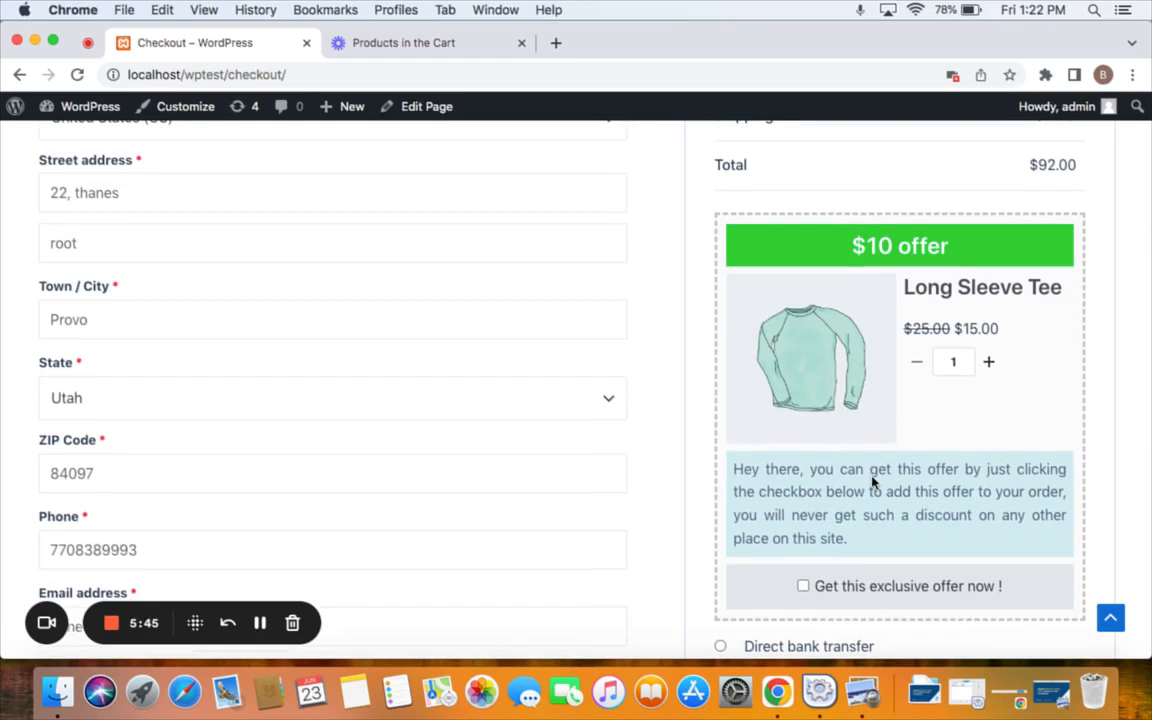
click(821, 584)
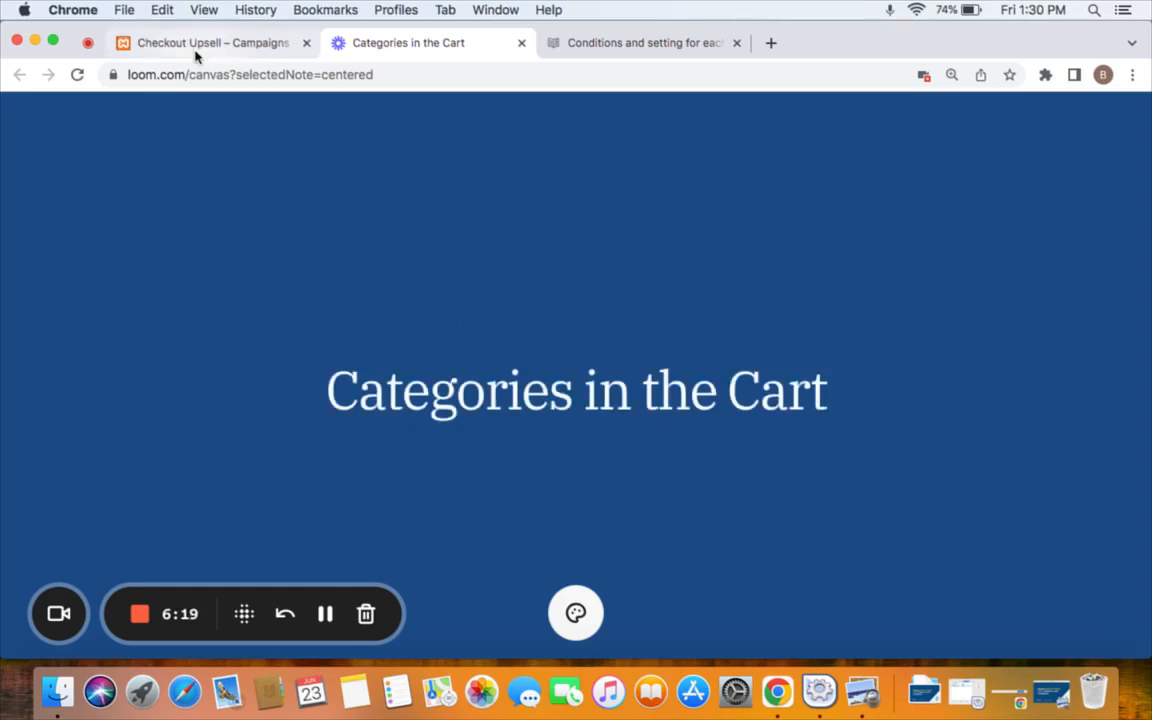
Back in the campaign editor, add a Categories of items in the Cart condition set to Clothing.
click(198, 46)
scroll(371, 356, down, 5)
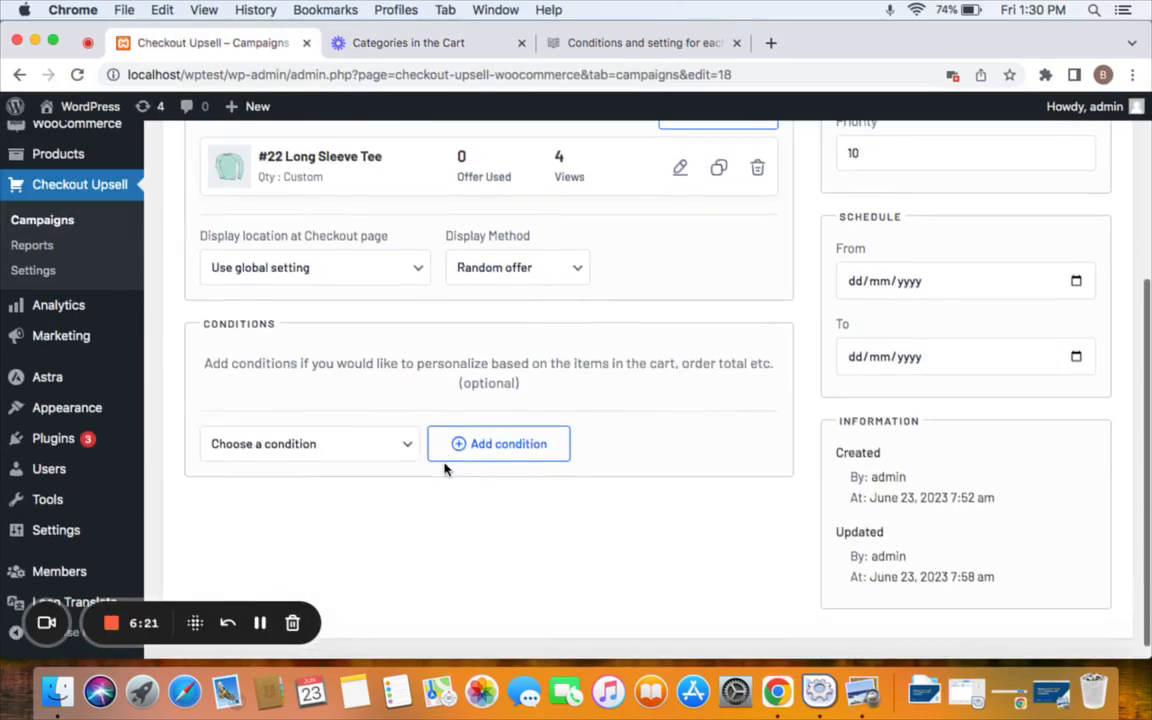
click(401, 448)
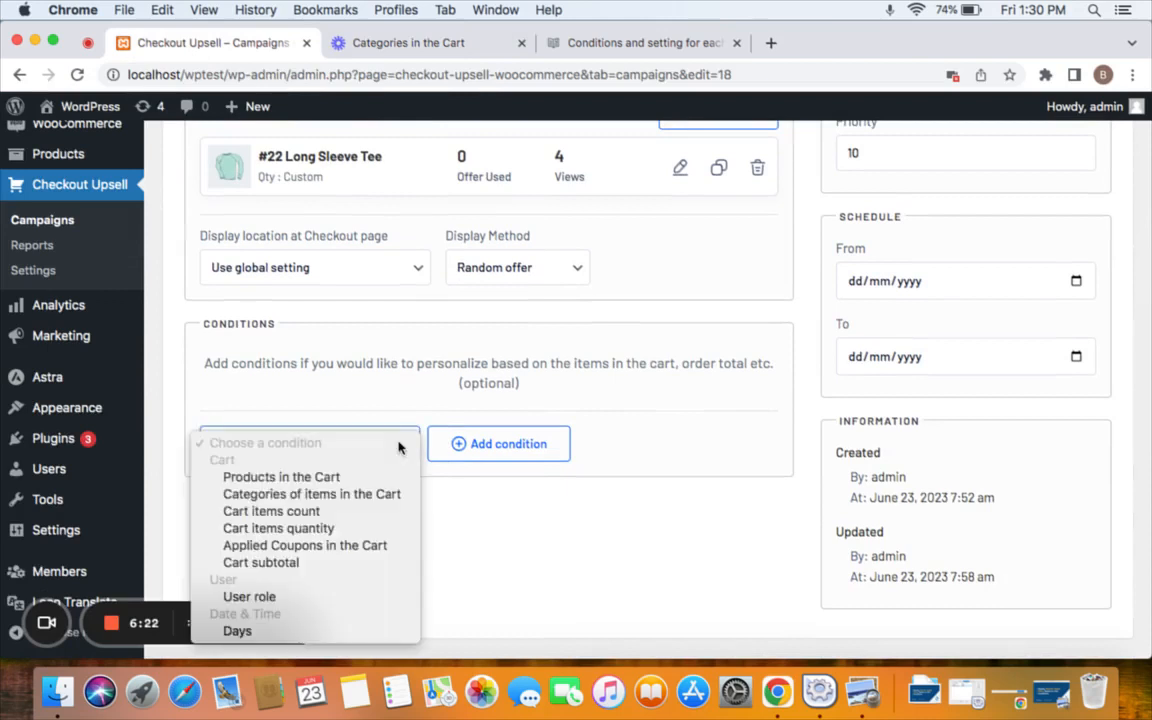
click(369, 498)
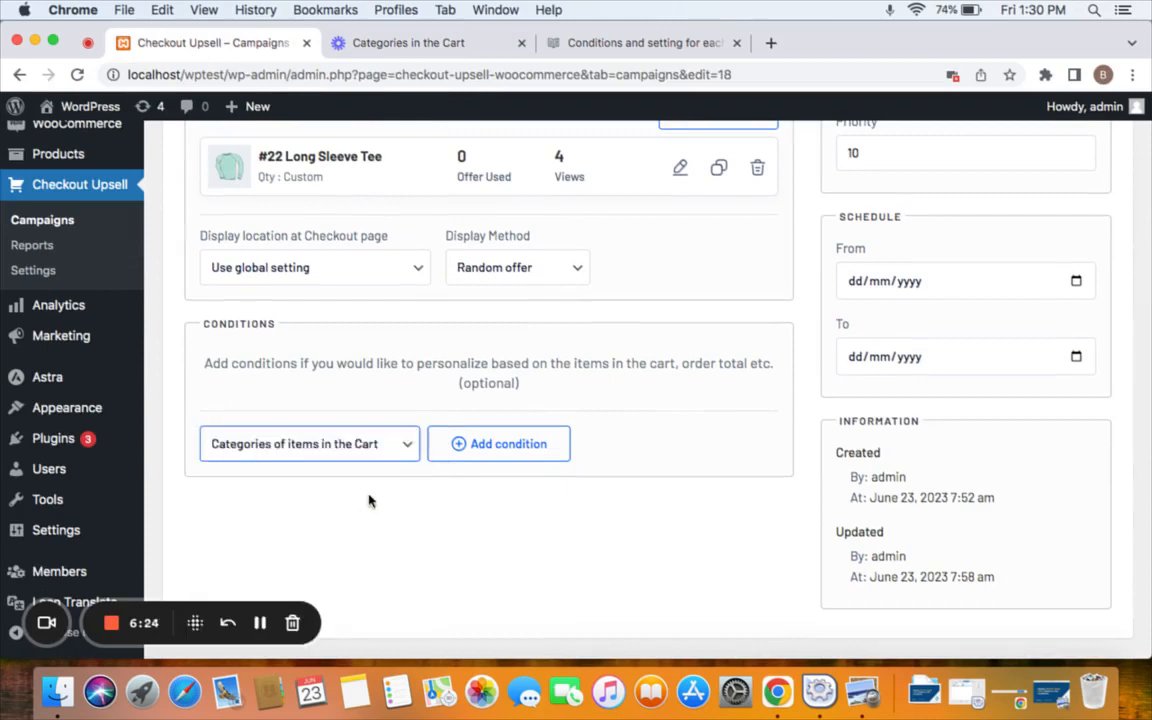
click(501, 452)
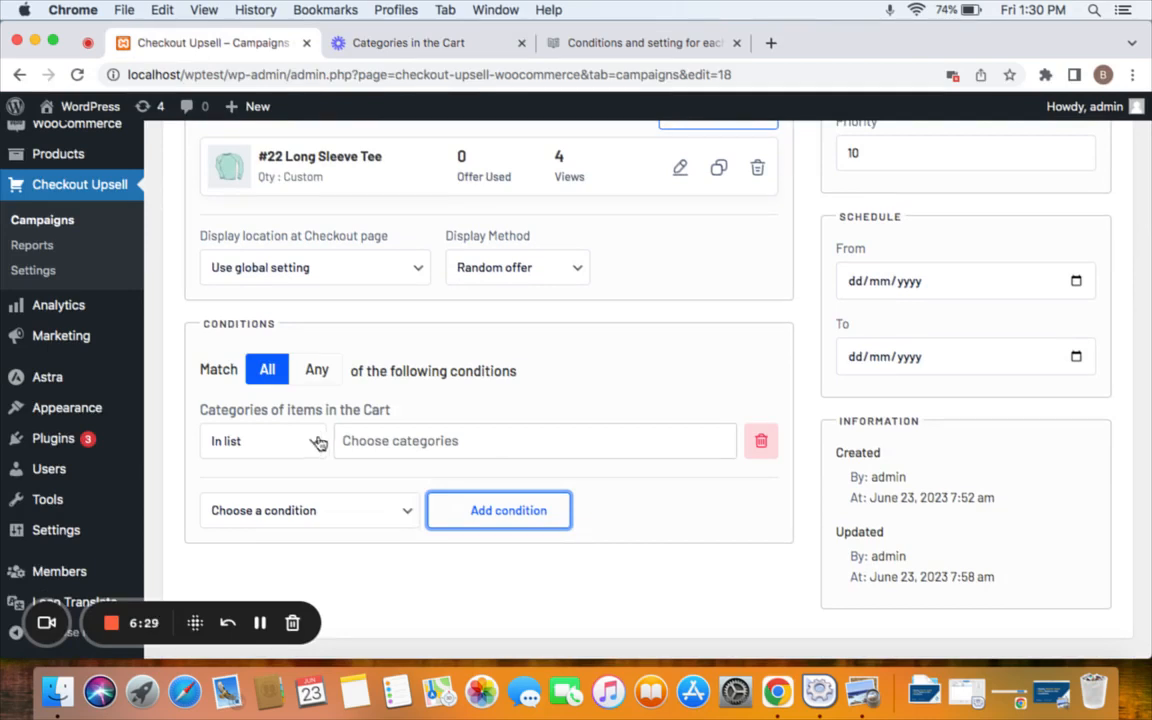
click(459, 440)
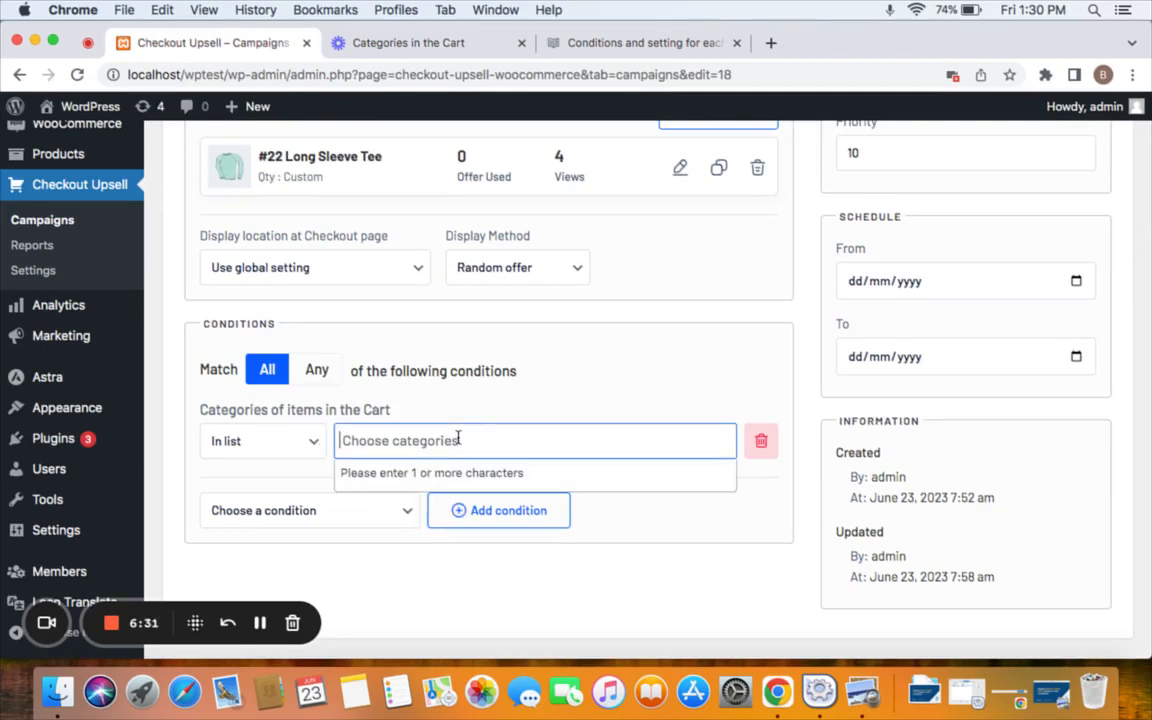
text(clothing)
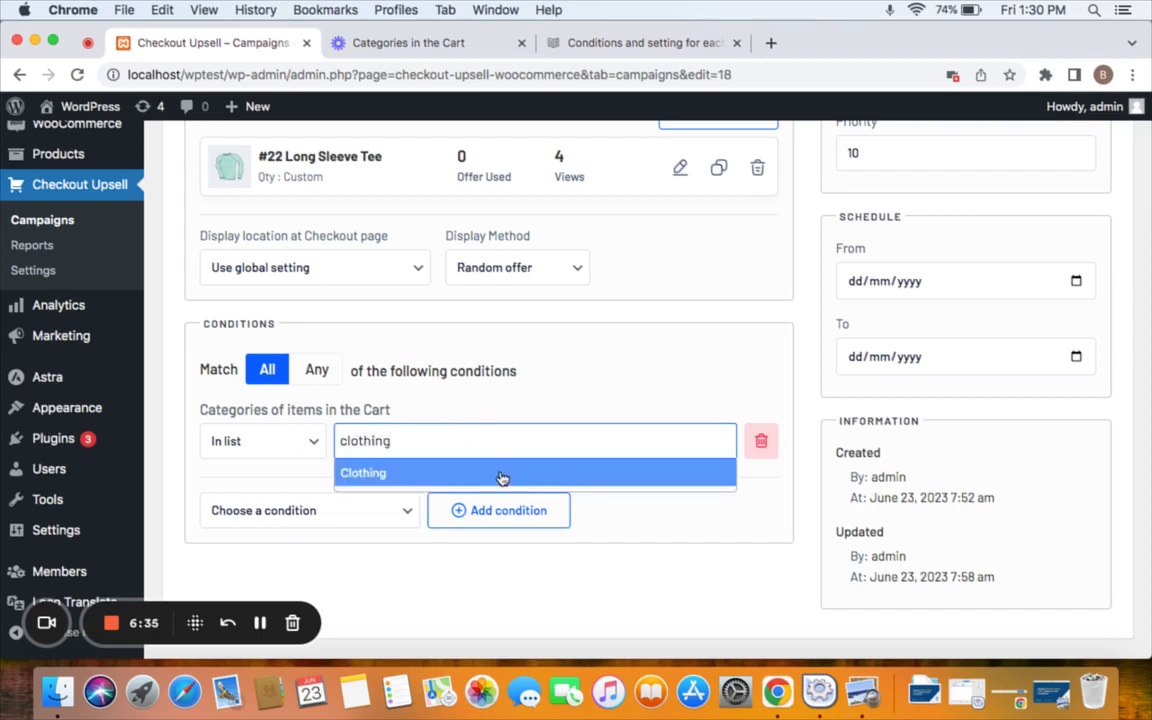
click(501, 478)
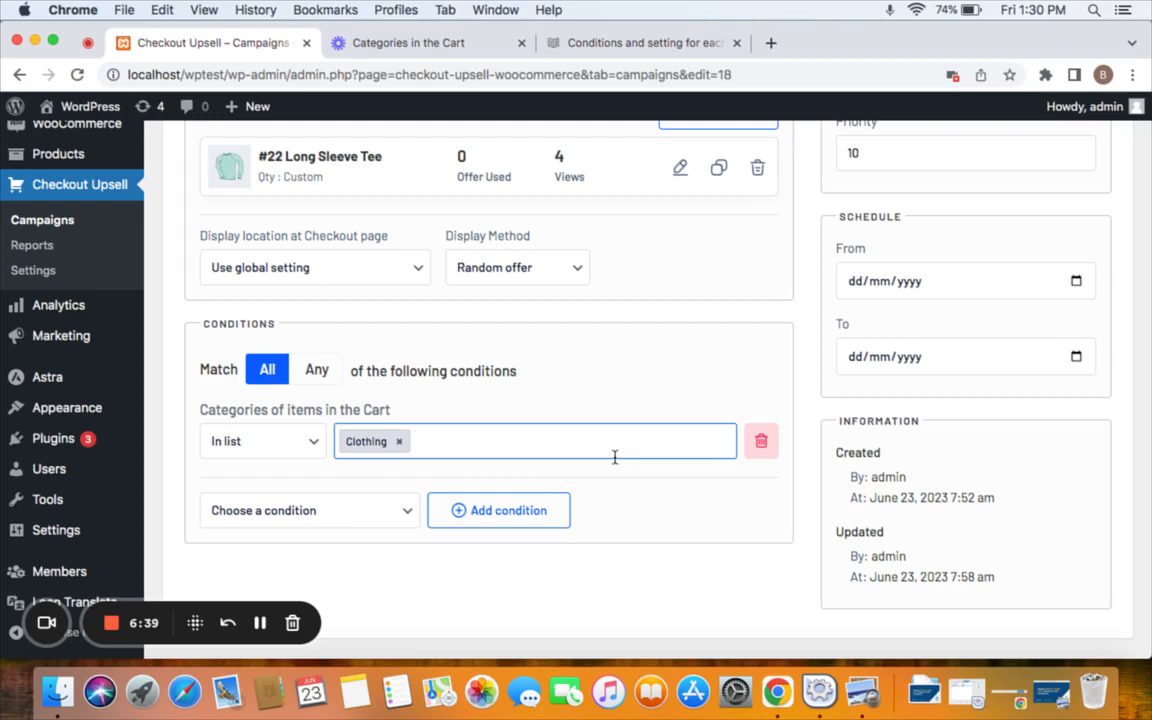
scroll(614, 457, up, 2)
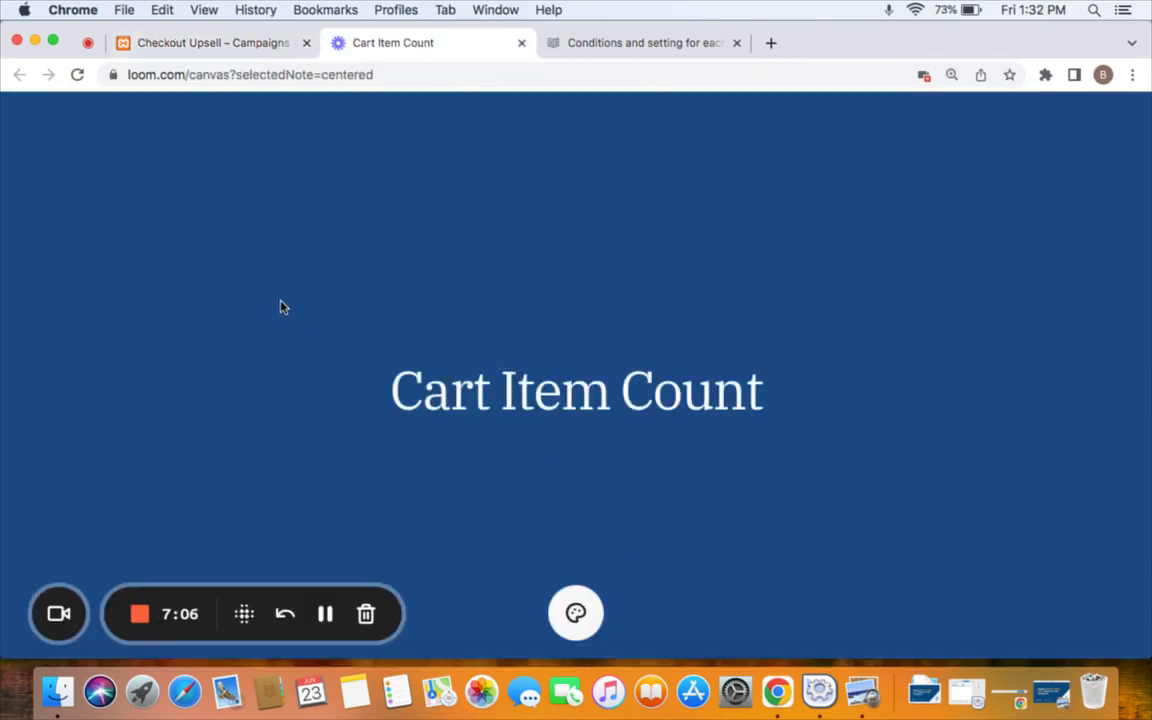
Return to the campaign editor and add a Cart items count condition.
click(180, 47)
scroll(403, 524, up, 5)
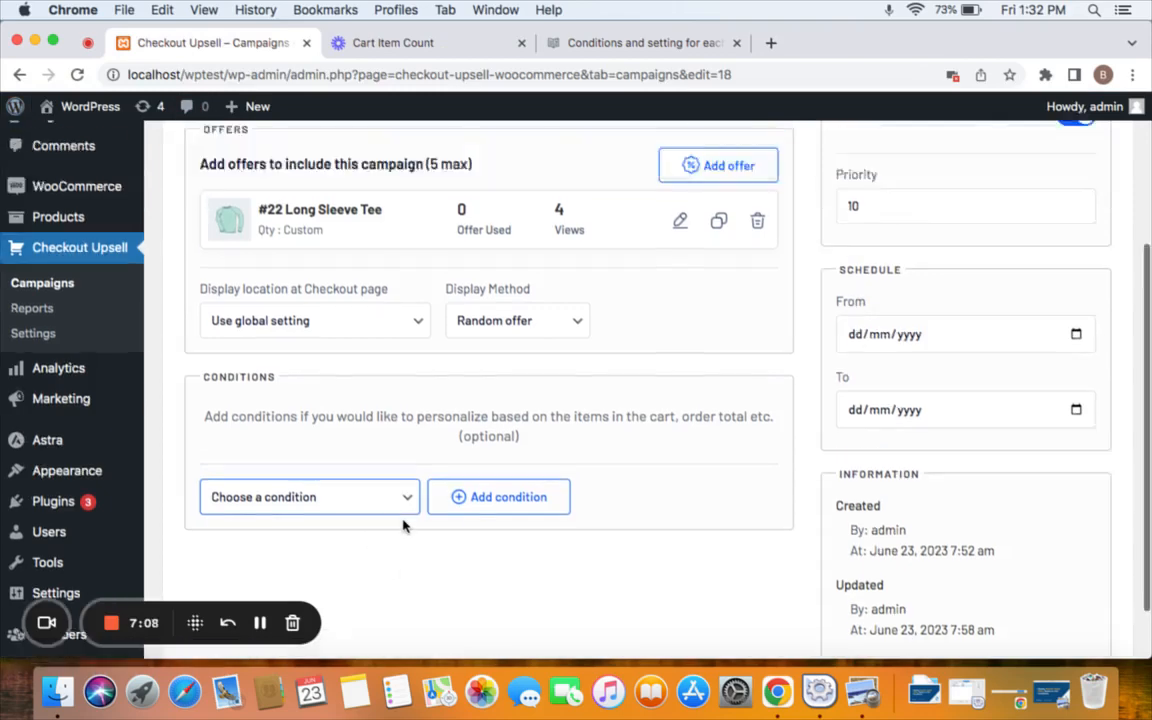
scroll(403, 524, down, 4)
scroll(403, 524, up, 4)
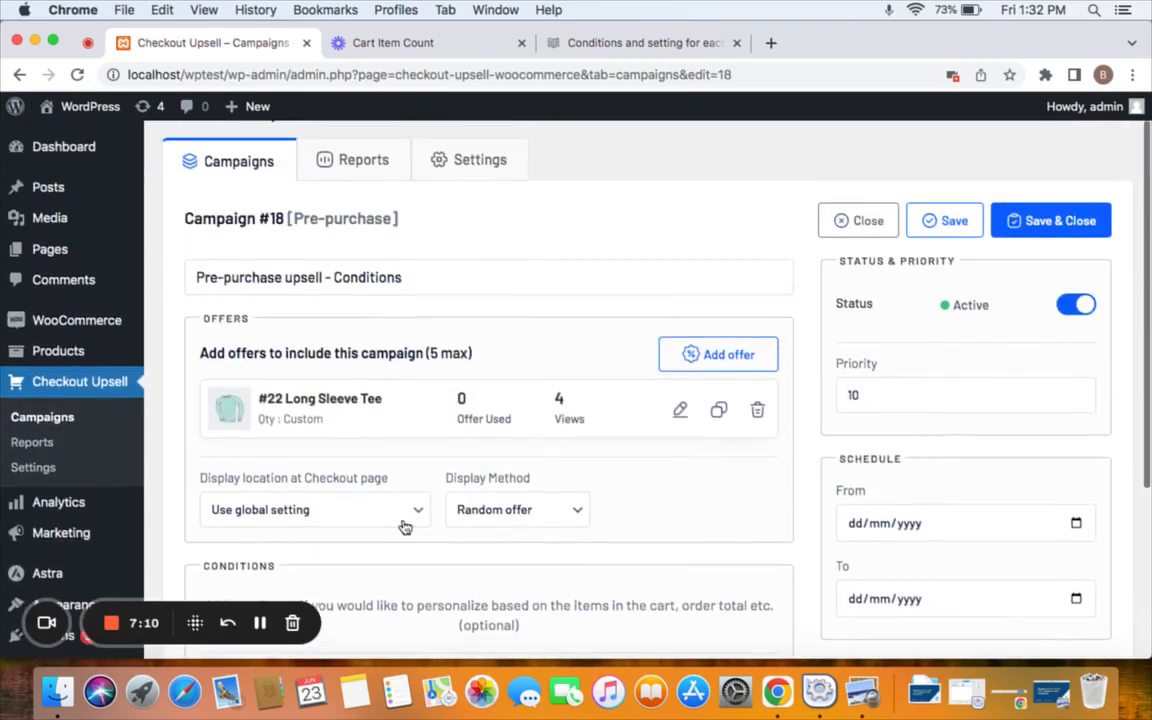
scroll(438, 366, down, 4)
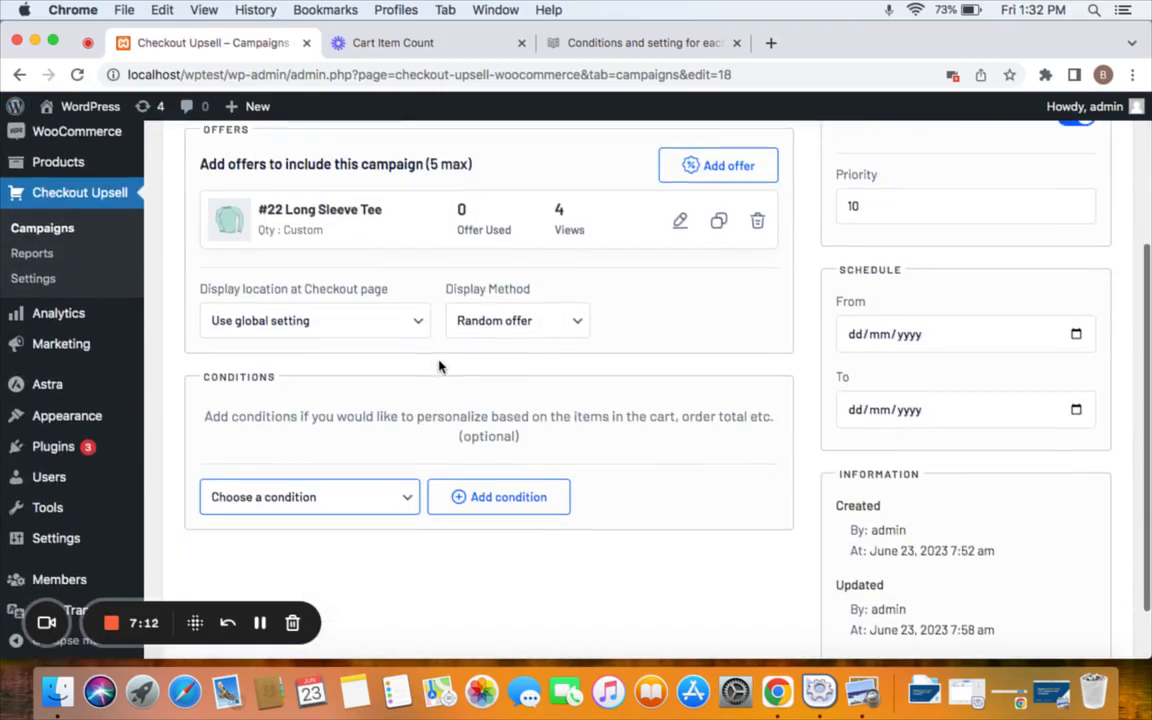
click(393, 500)
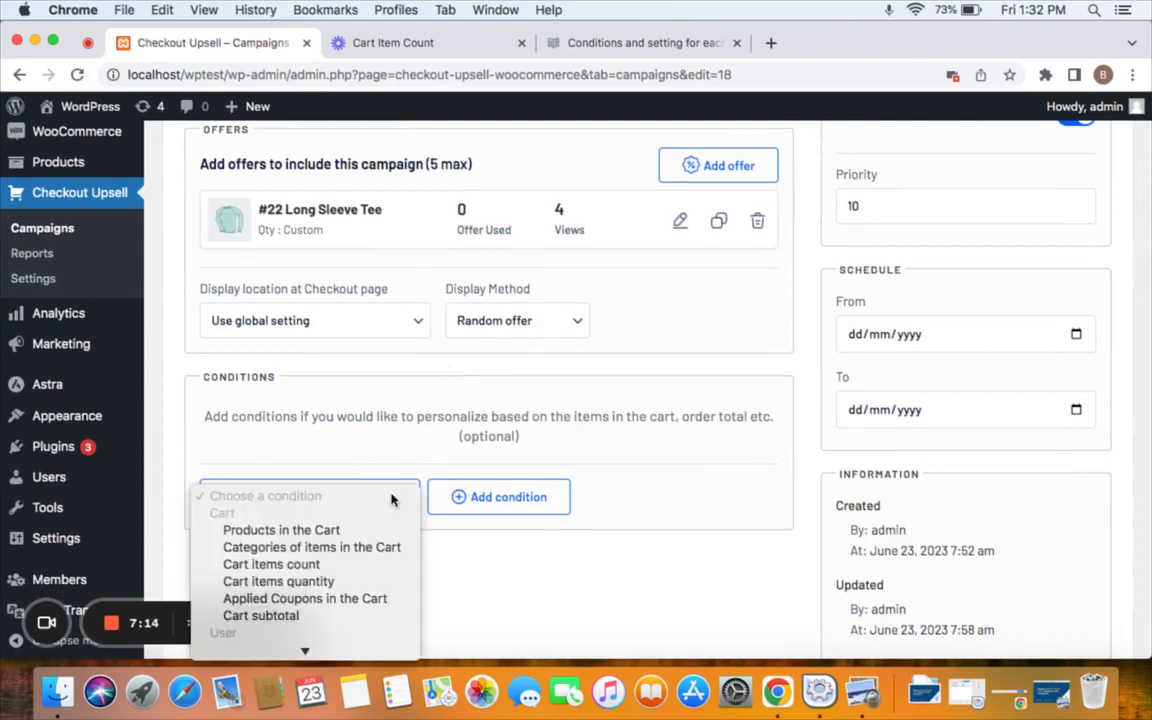
click(373, 566)
click(503, 505)
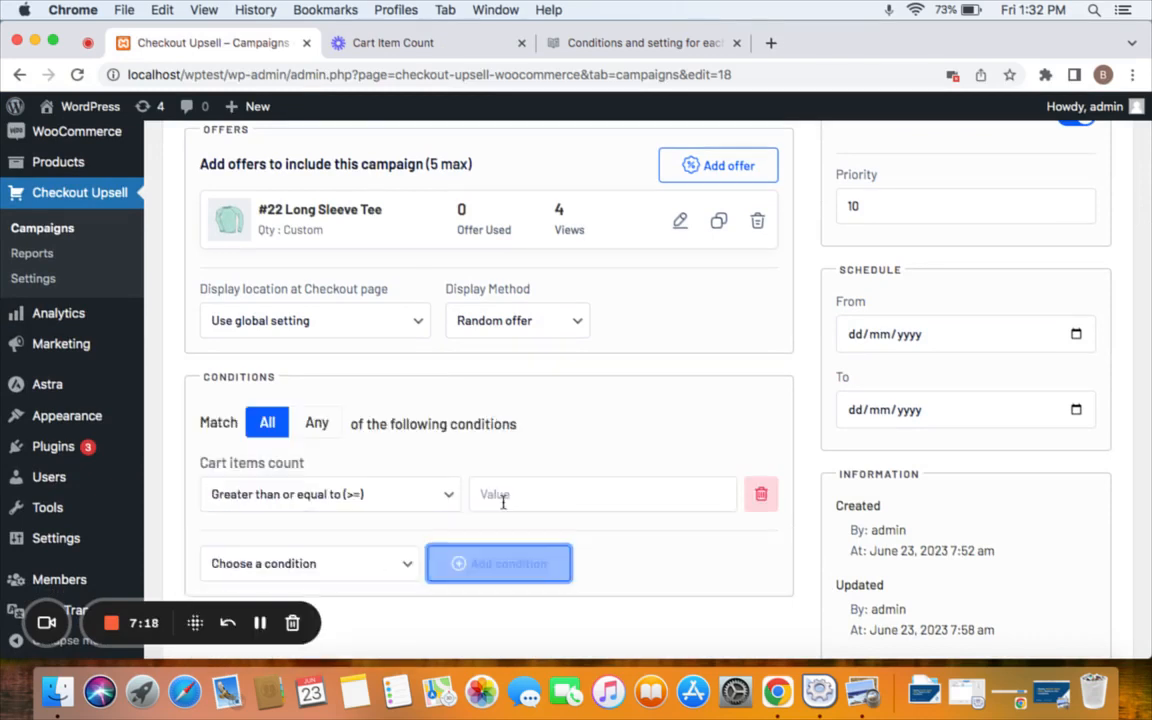
Set the cart item count to greater than or equal to 2 and save the campaign.
click(370, 494)
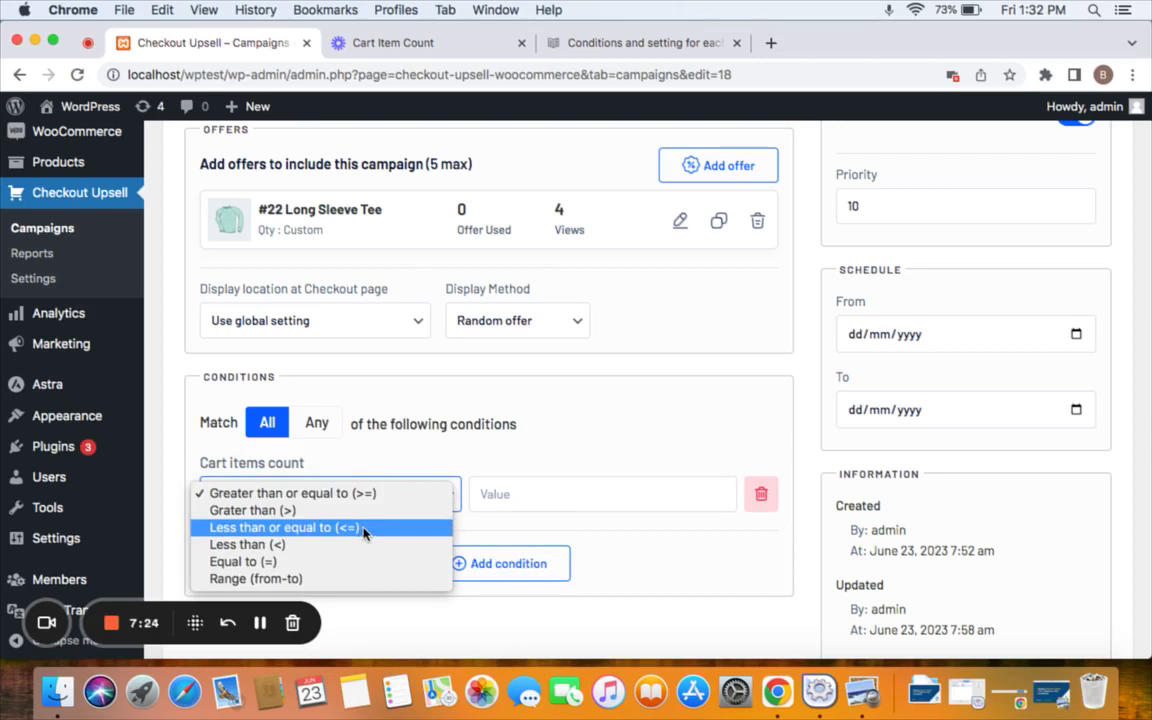
click(500, 494)
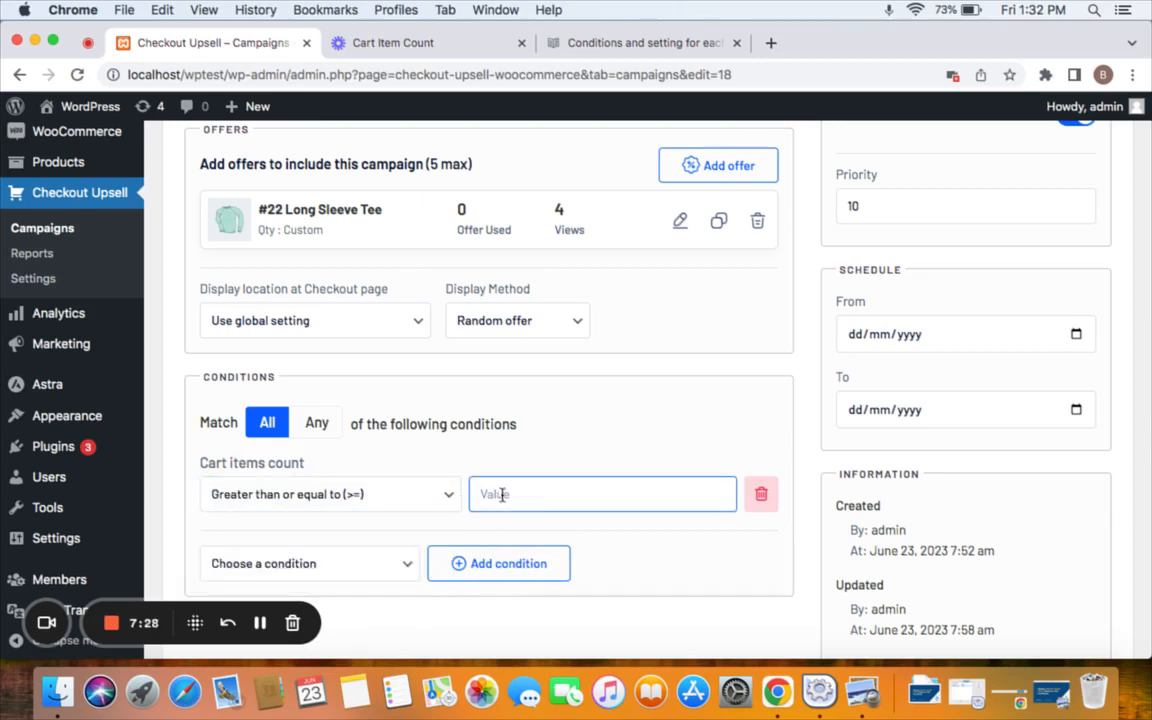
text(2)
scroll(836, 352, up, 5)
click(1075, 263)
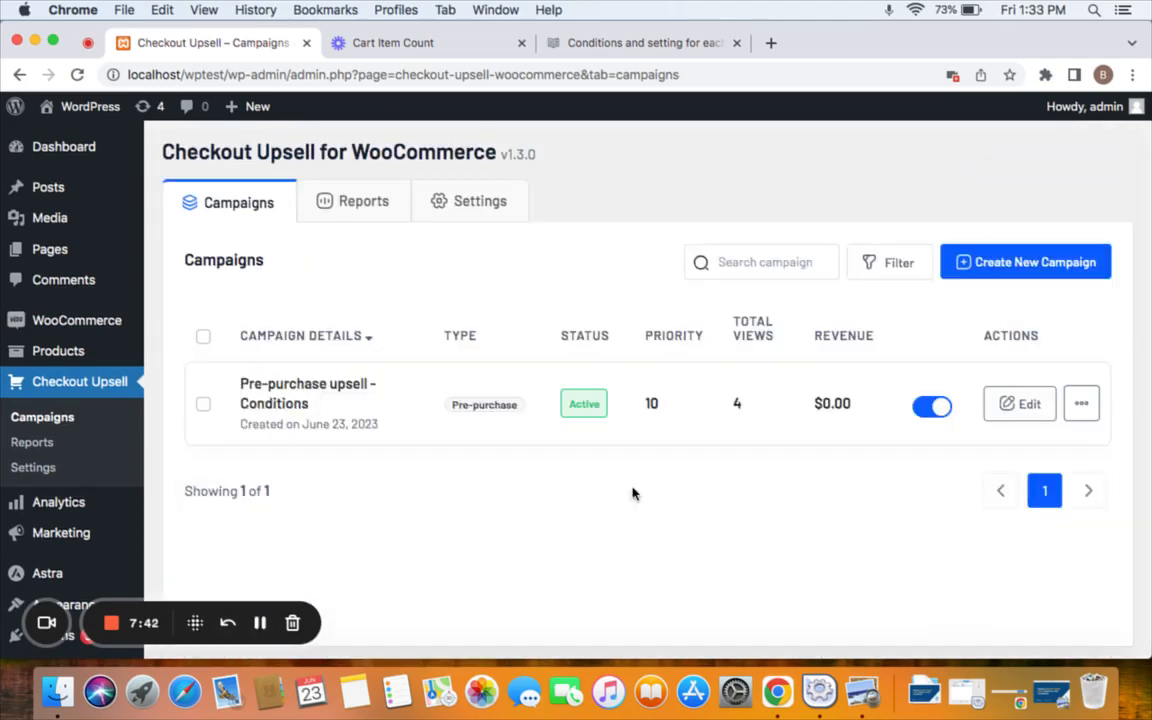
Open the storefront home page in a new browser tab.
right_click(85, 106)
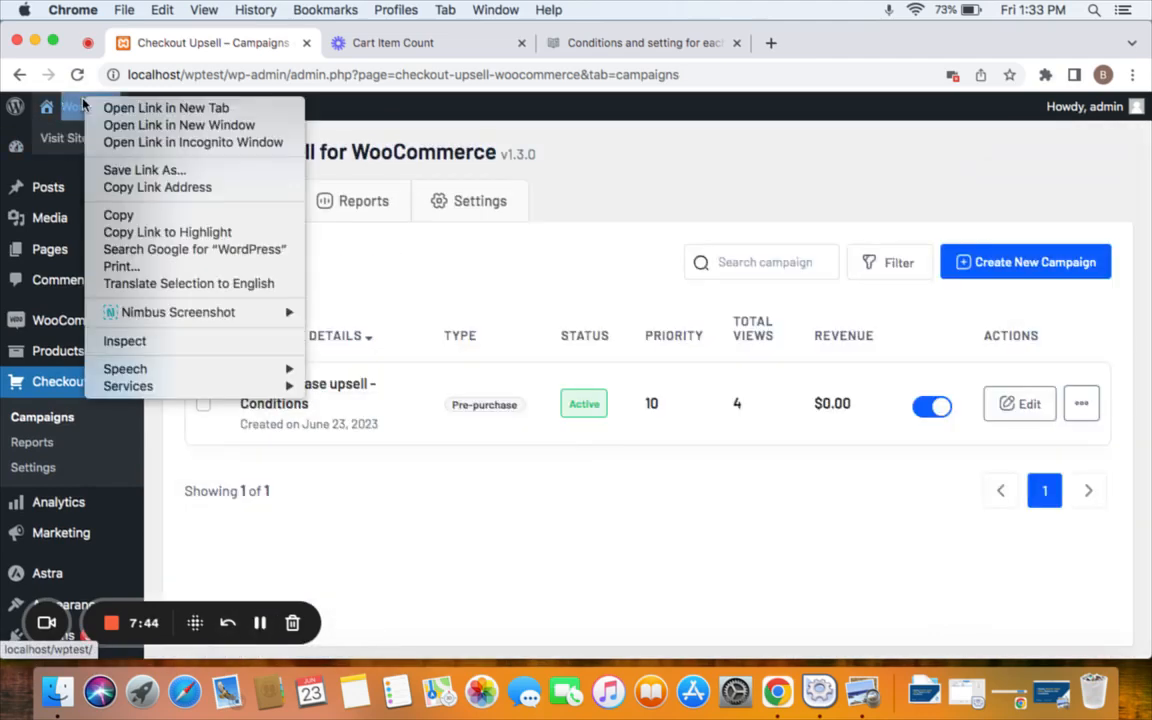
click(130, 108)
click(372, 42)
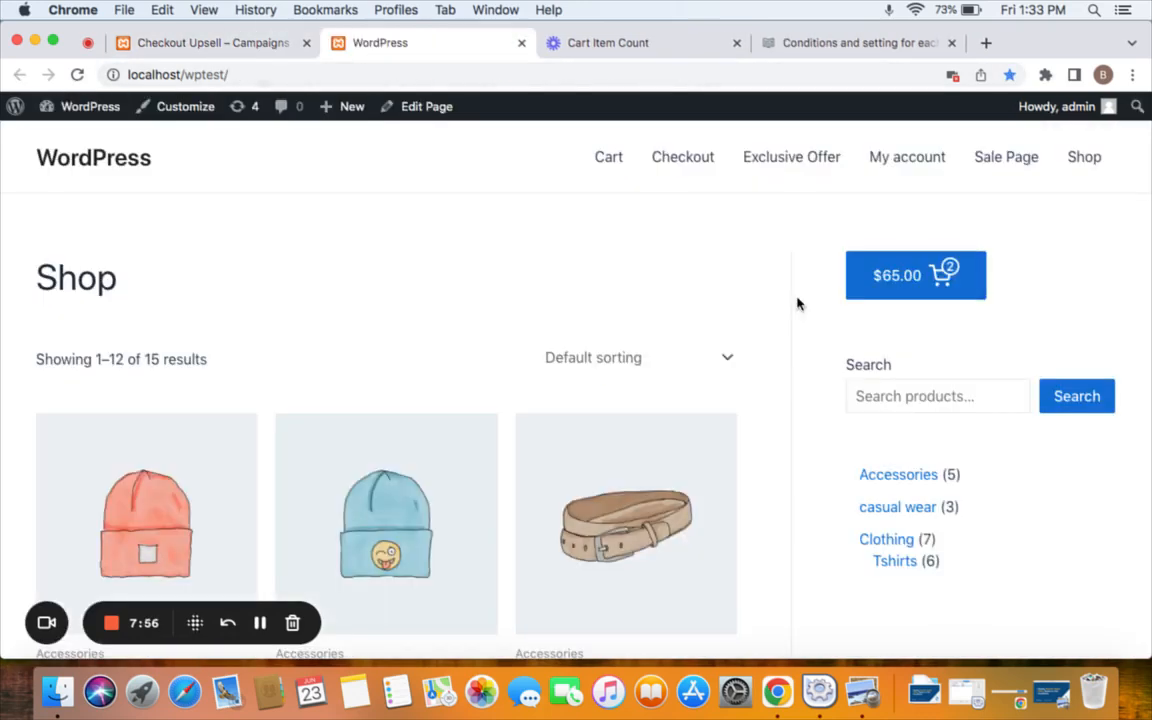
Check out the two-item cart and scroll to find the $10 Long Sleeve Tee offer.
click(952, 286)
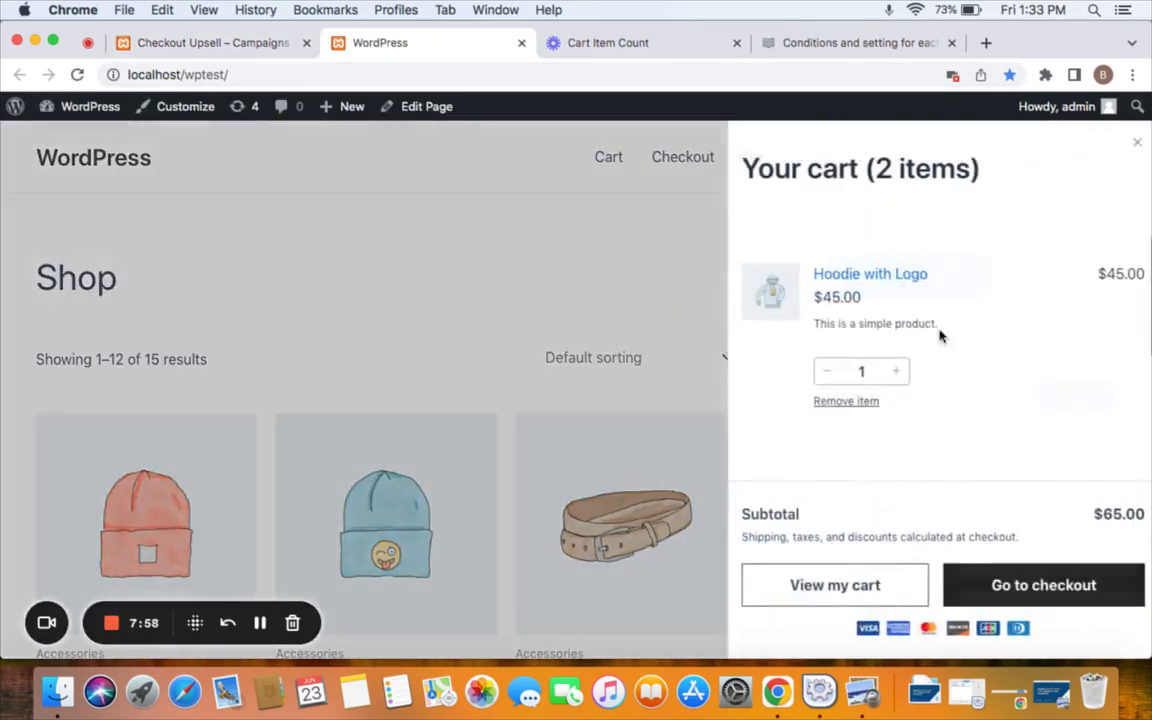
scroll(905, 420, down, 3)
scroll(845, 399, down, 2)
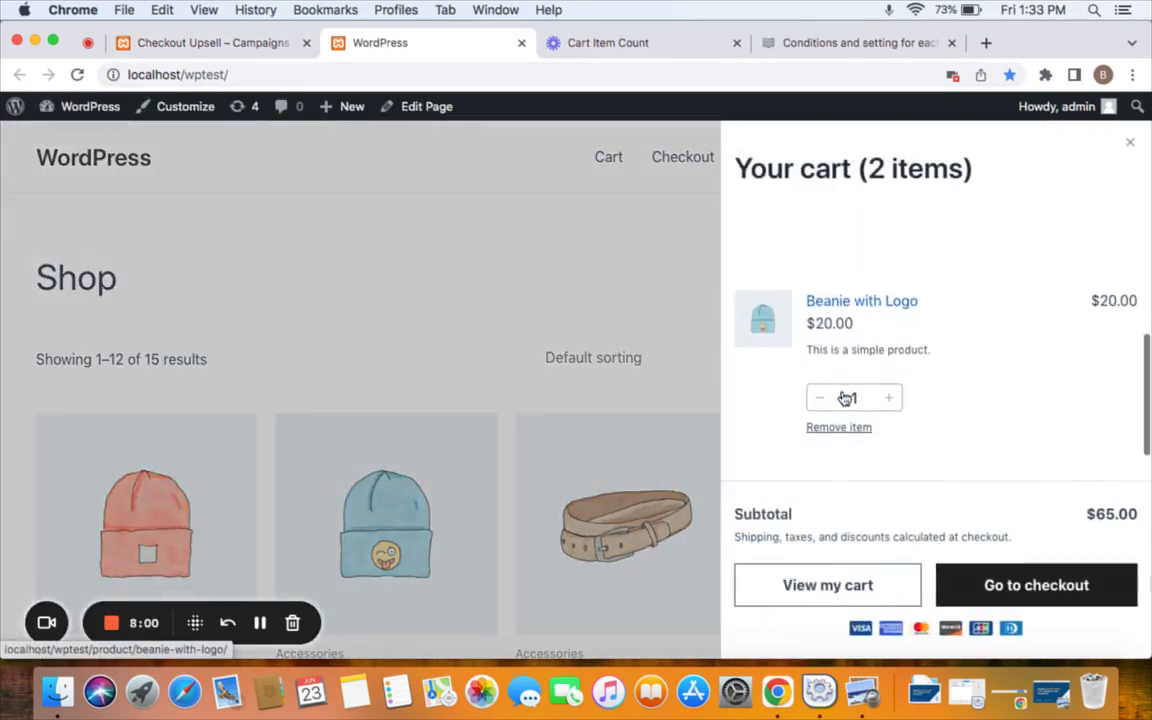
click(998, 591)
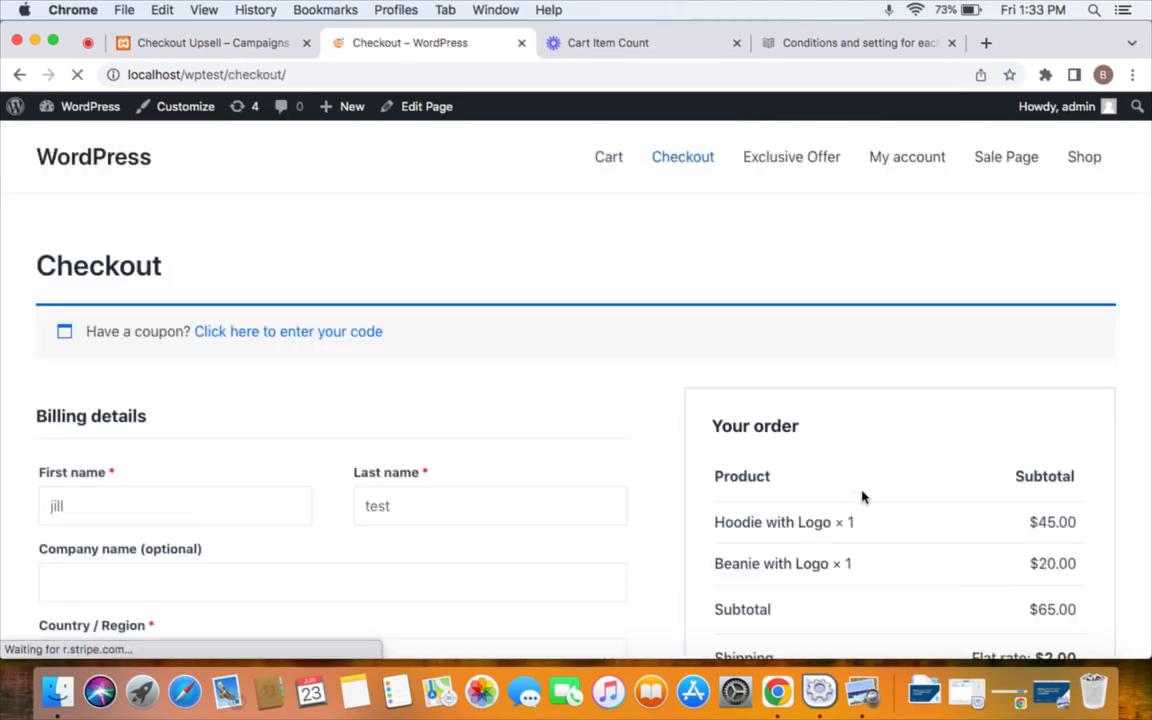
scroll(860, 496, down, 3)
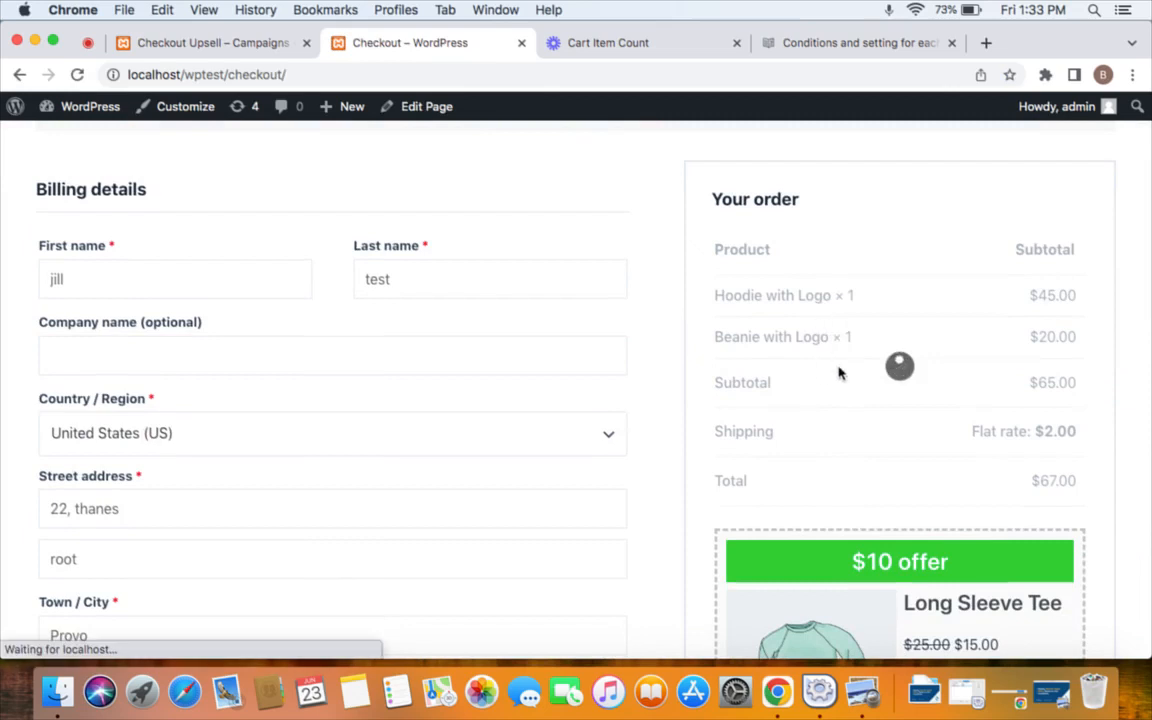
scroll(840, 376, down, 2)
scroll(908, 550, up, 5)
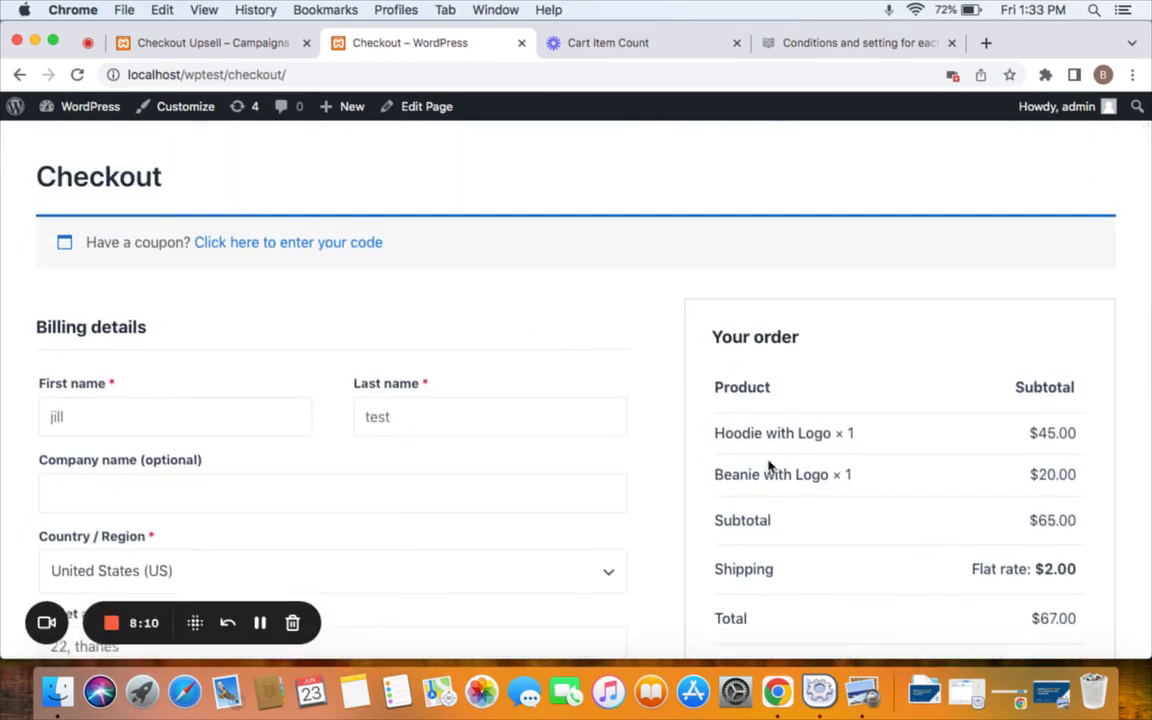
scroll(835, 402, down, 1)
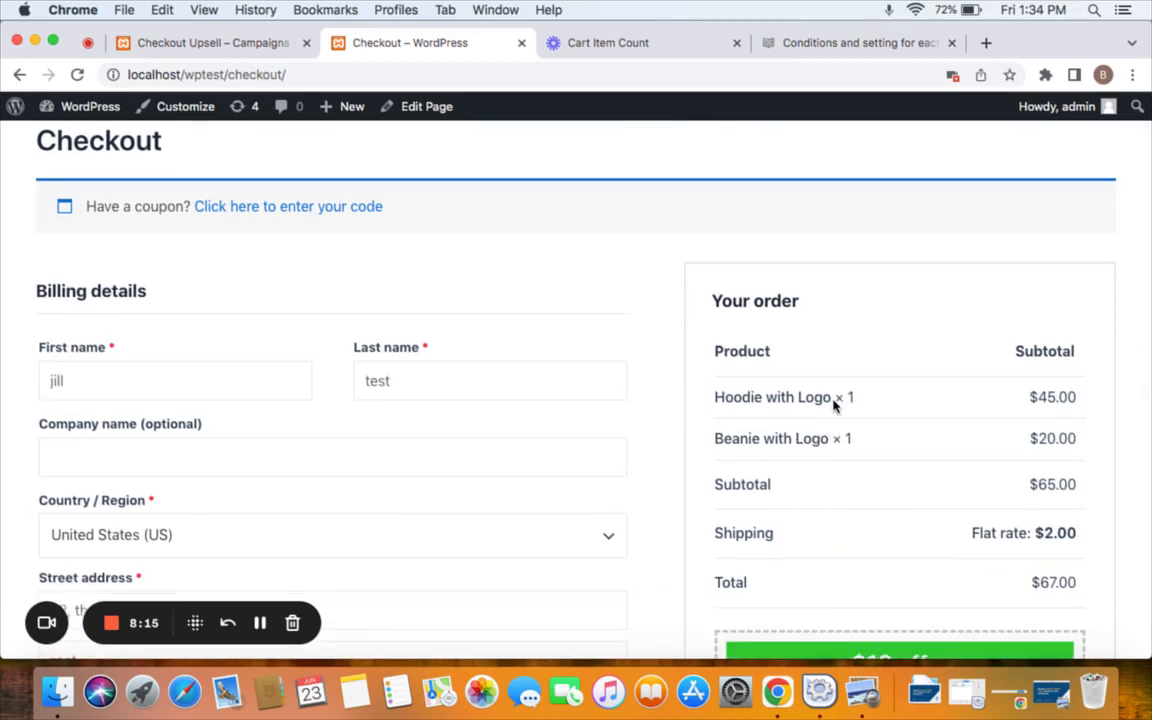
scroll(834, 403, down, 4)
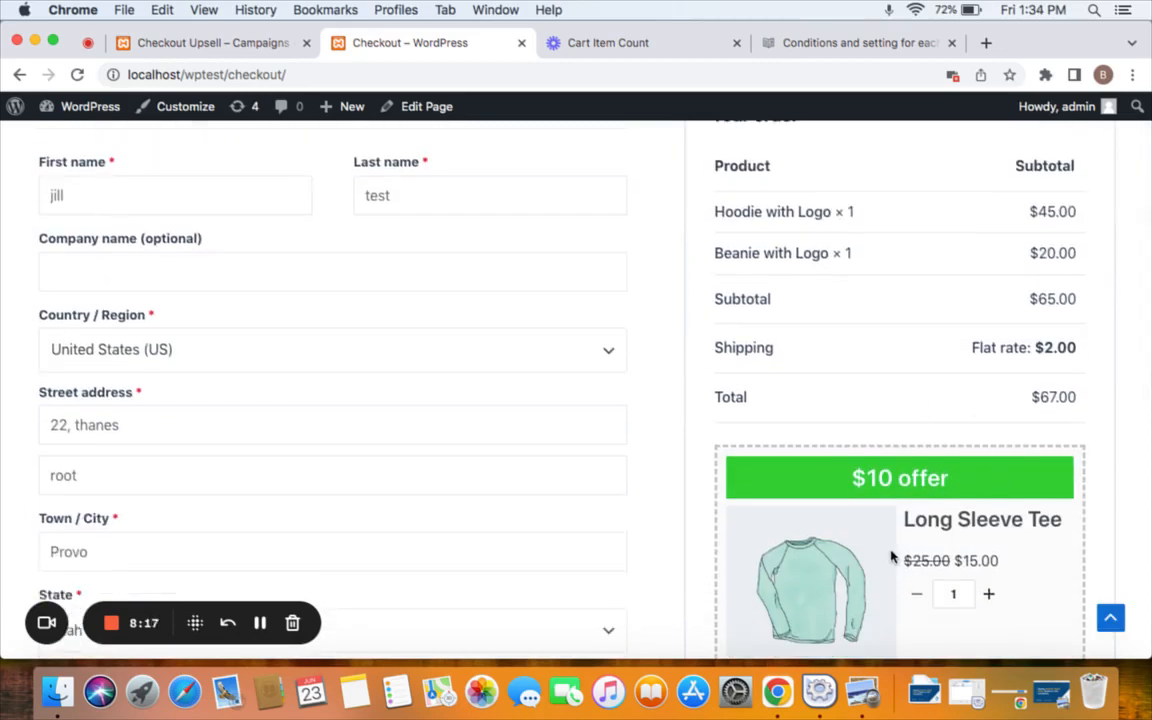
scroll(823, 470, up, 6)
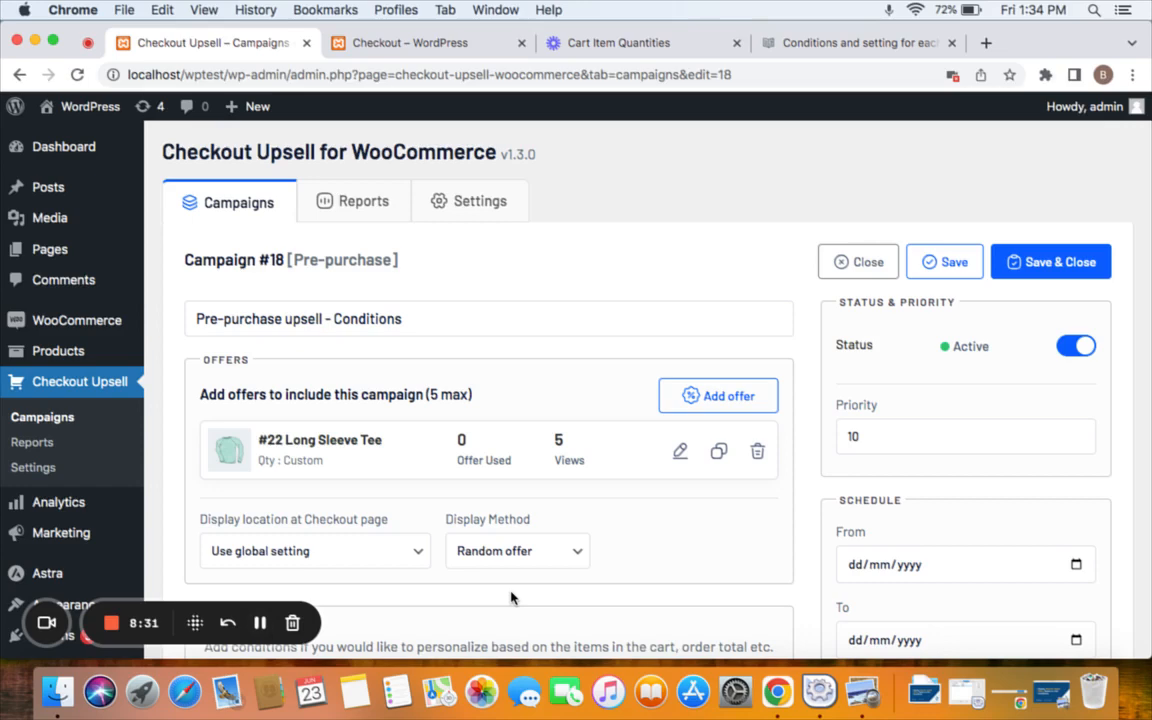
Add a Cart items quantity condition with its minimum value entered, then save the campaign.
scroll(511, 598, down, 2)
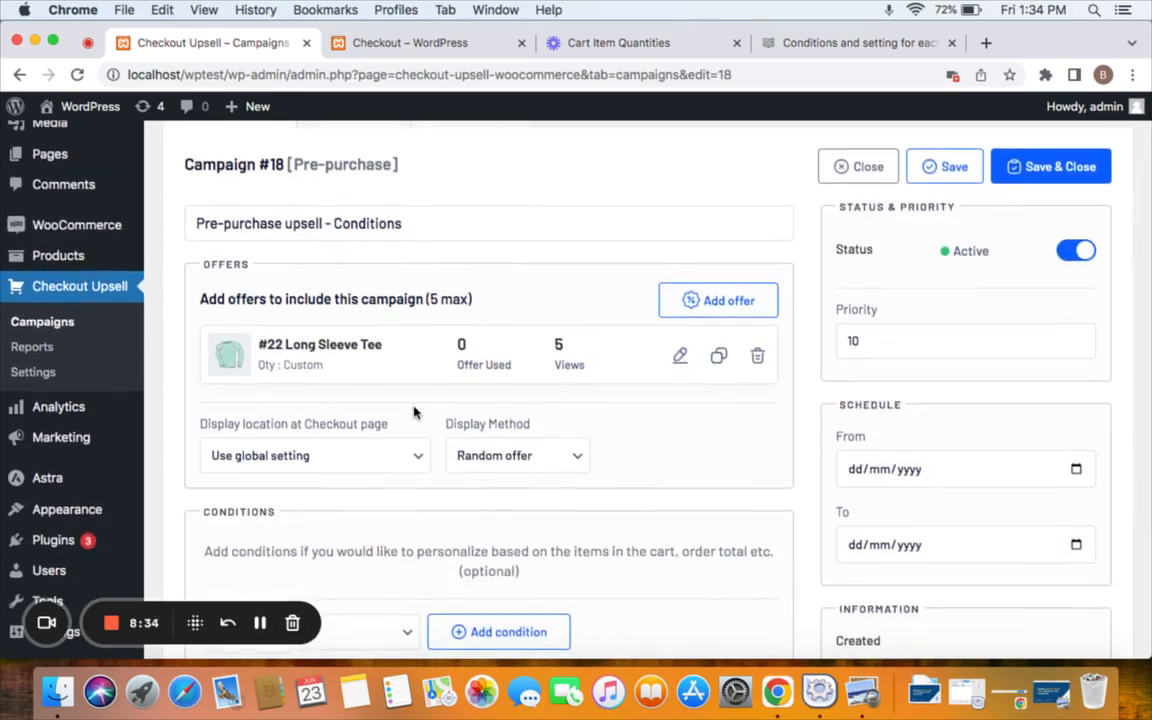
scroll(372, 370, down, 4)
click(399, 448)
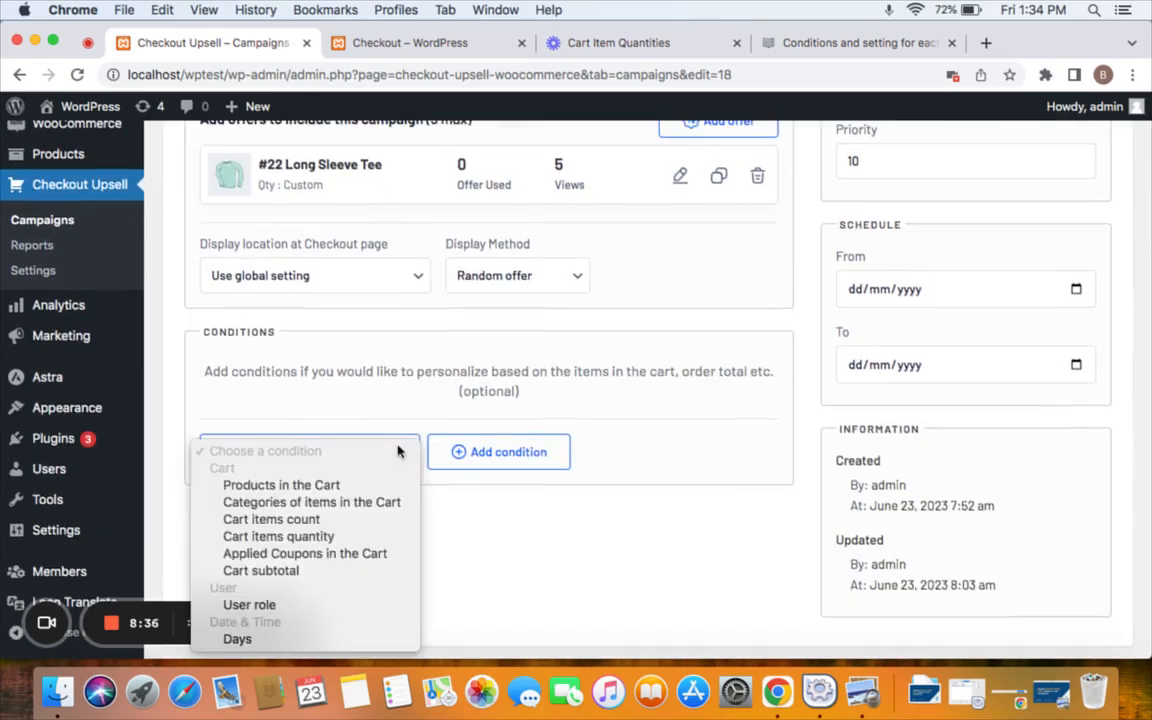
click(341, 537)
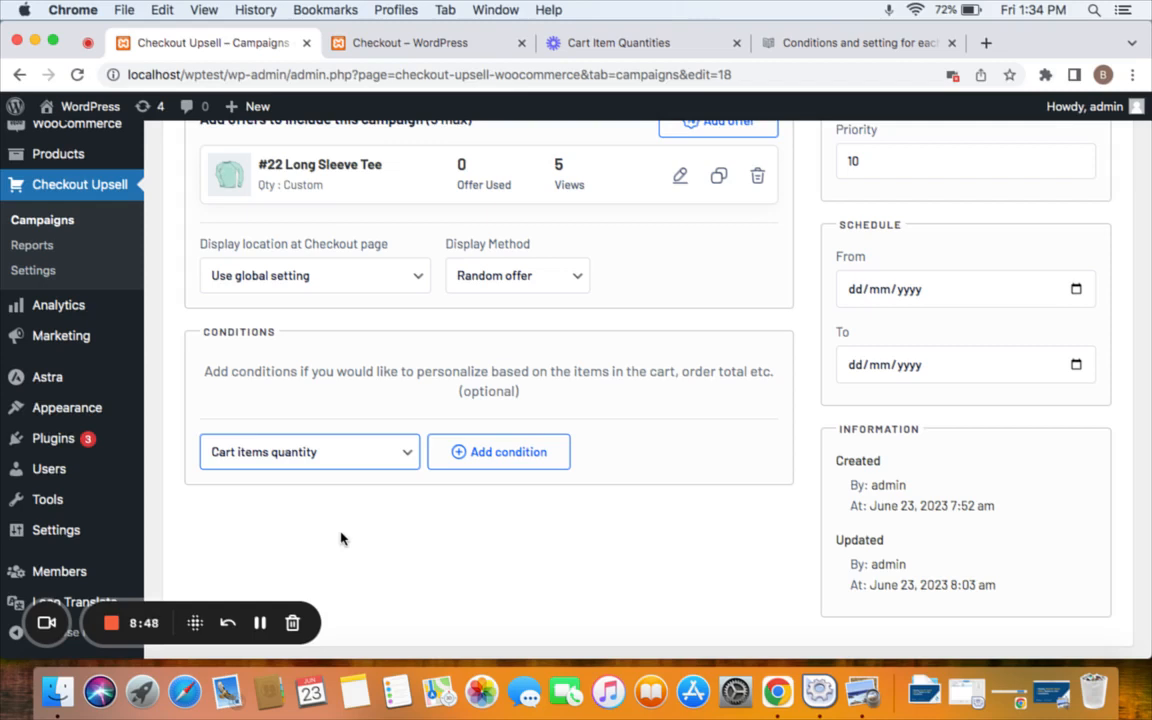
click(470, 463)
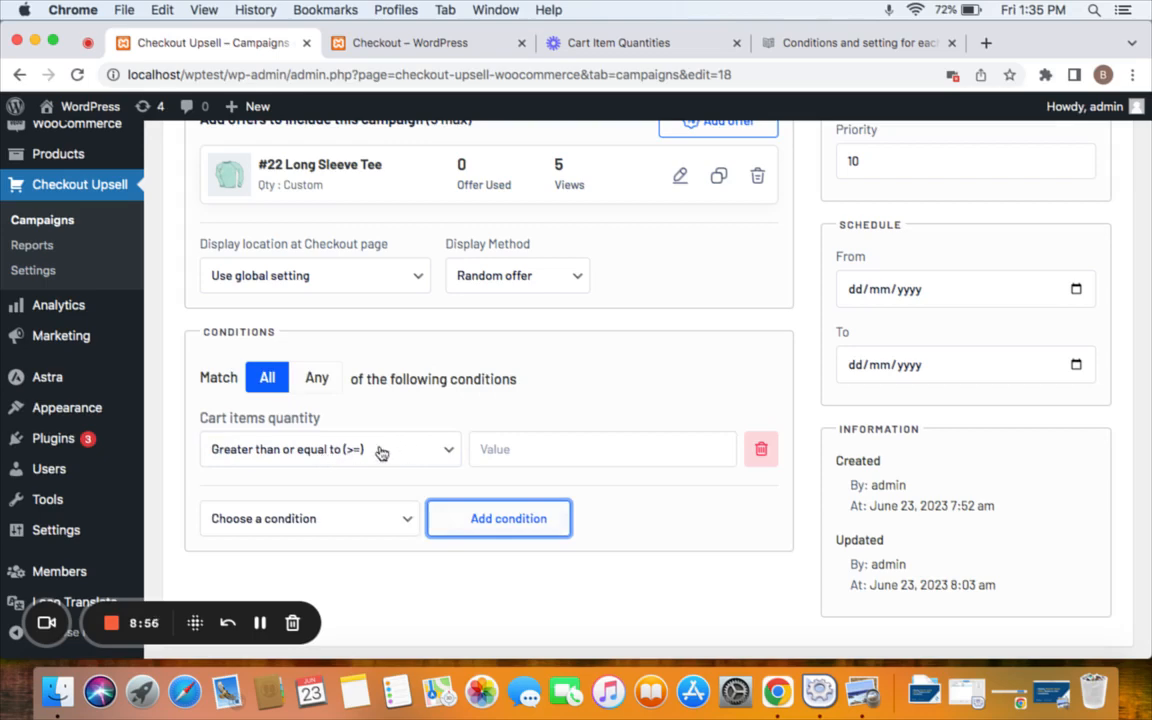
click(535, 458)
text(5)
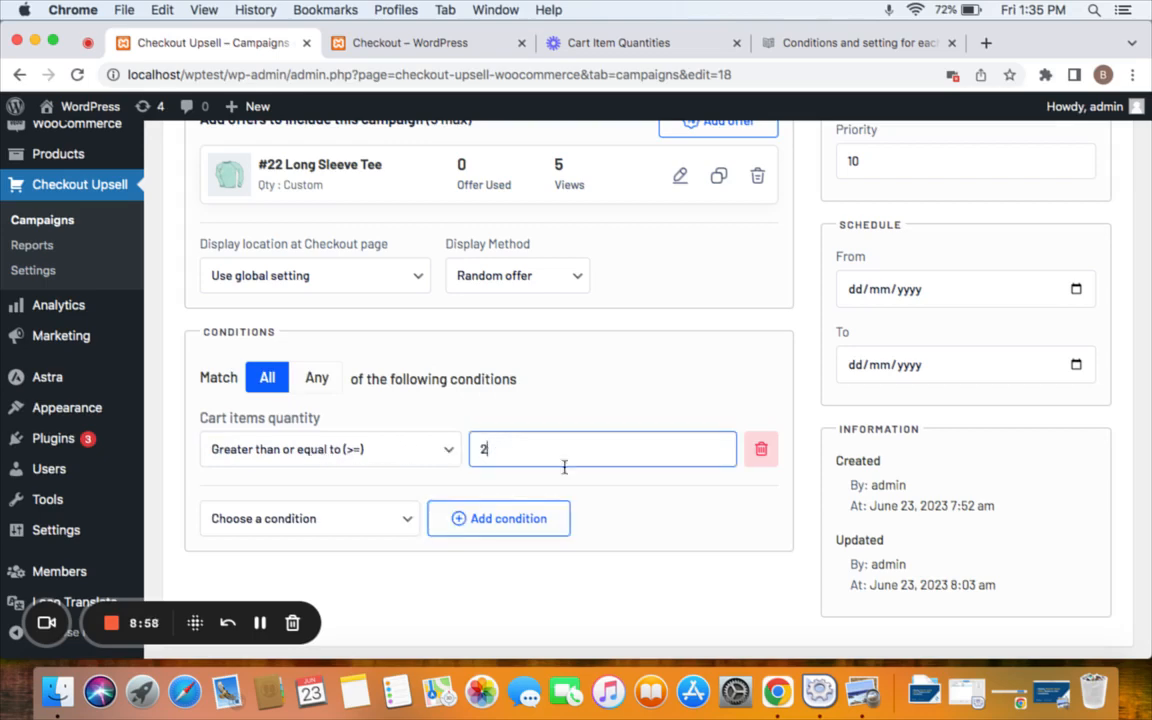
scroll(600, 490, up, 5)
click(1010, 267)
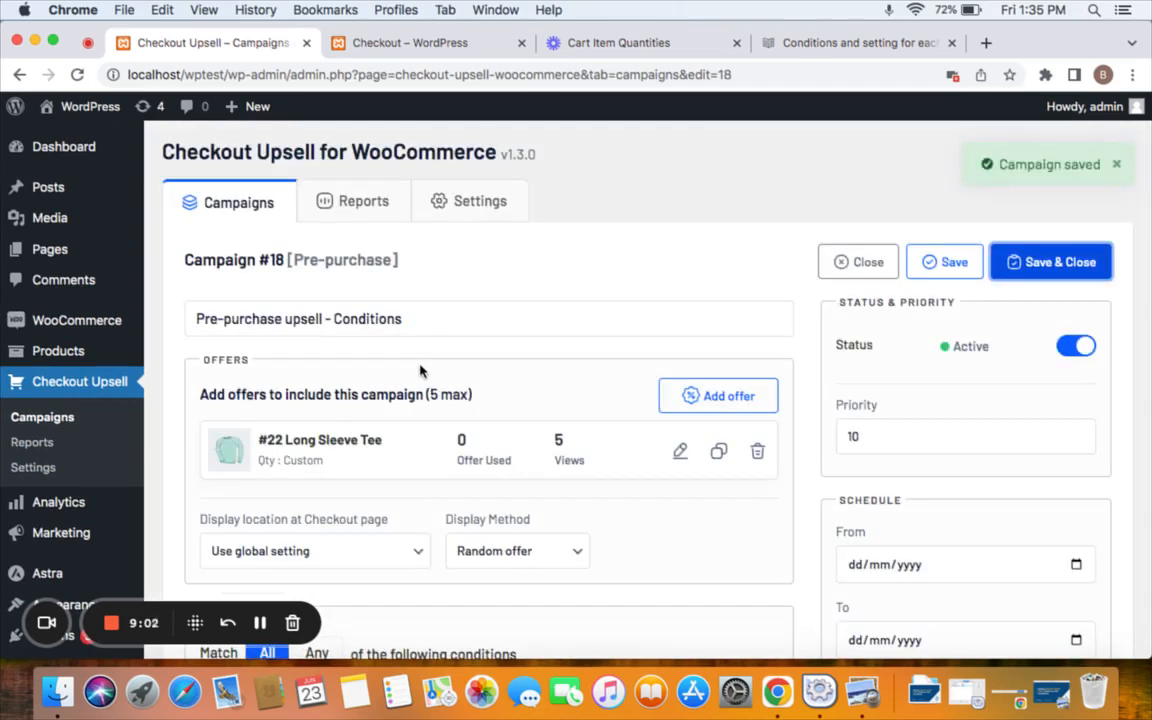
From the shop front page, go through the side cart to checkout and review the Long Sleeve Tee offer.
click(88, 106)
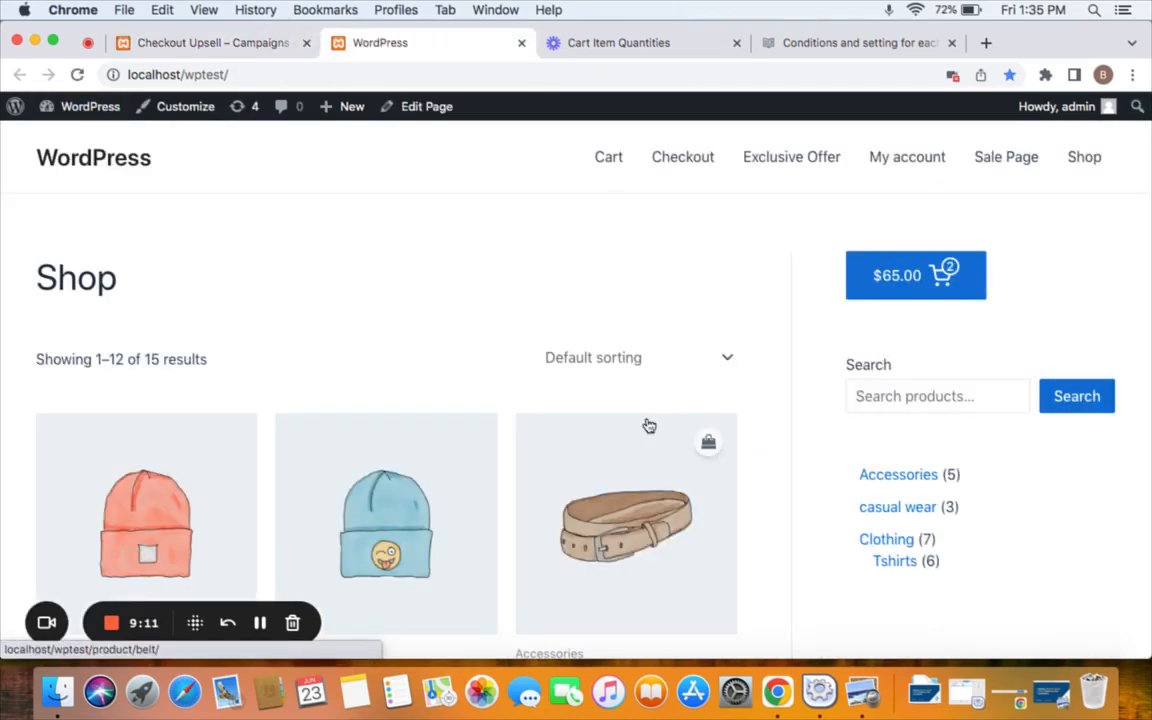
click(934, 285)
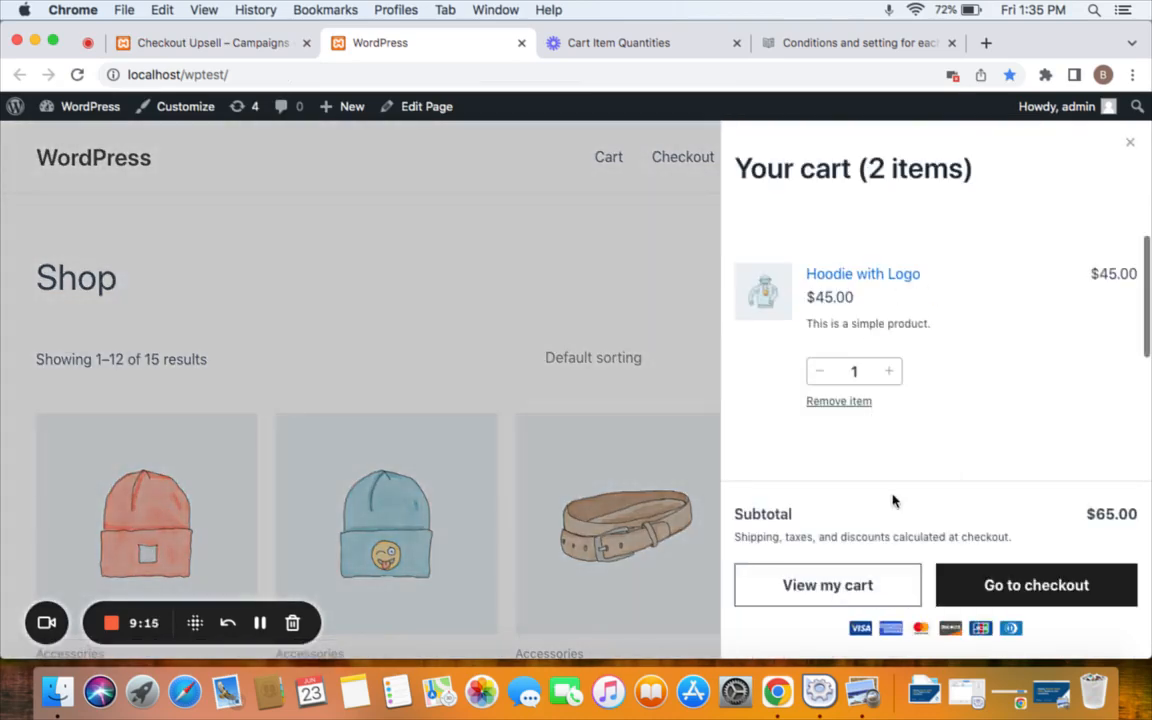
scroll(893, 353, down, 3)
click(1008, 579)
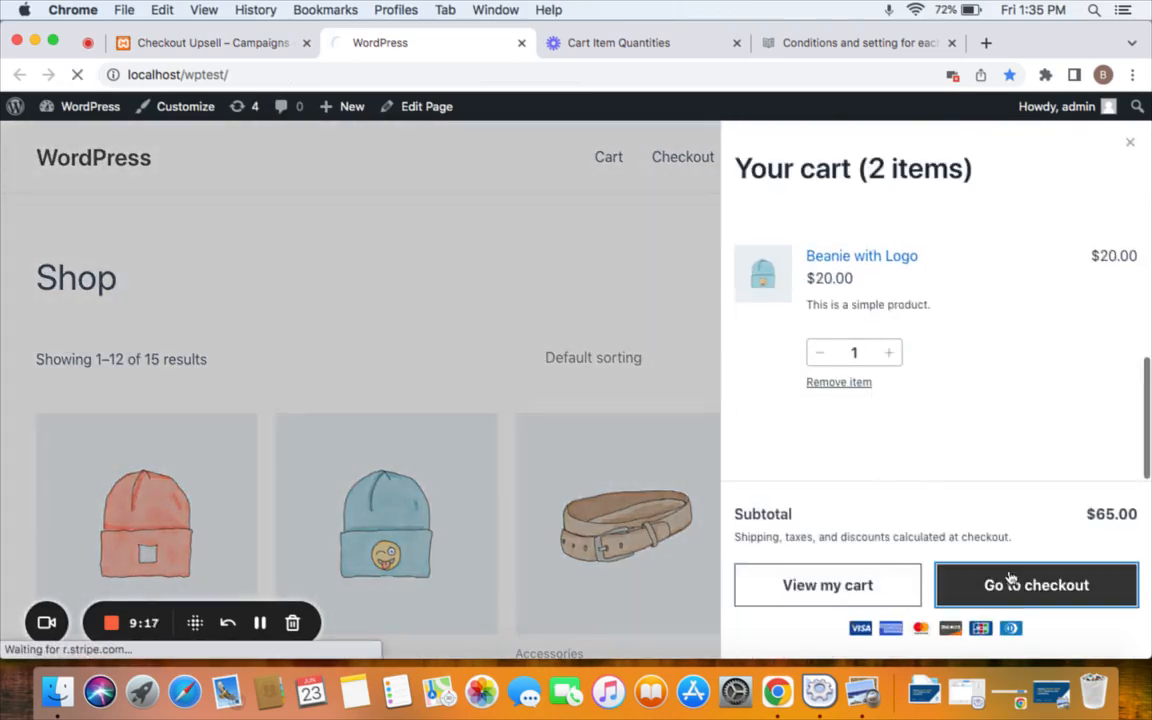
scroll(948, 512, down, 4)
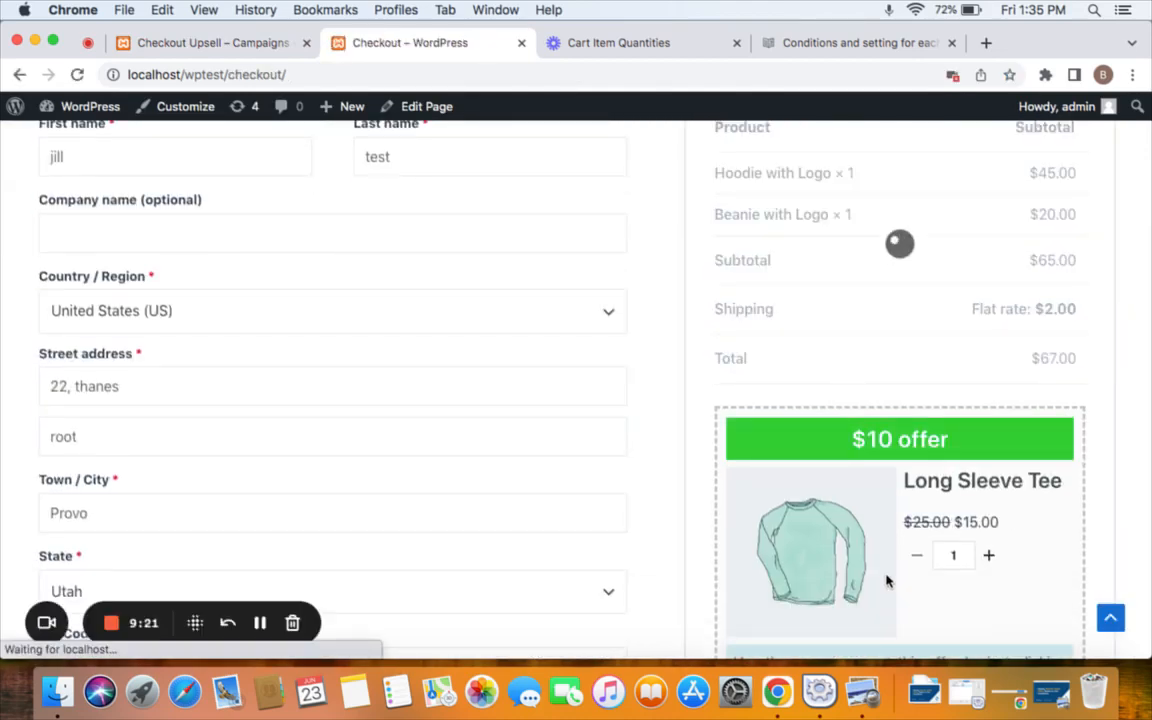
scroll(810, 368, up, 3)
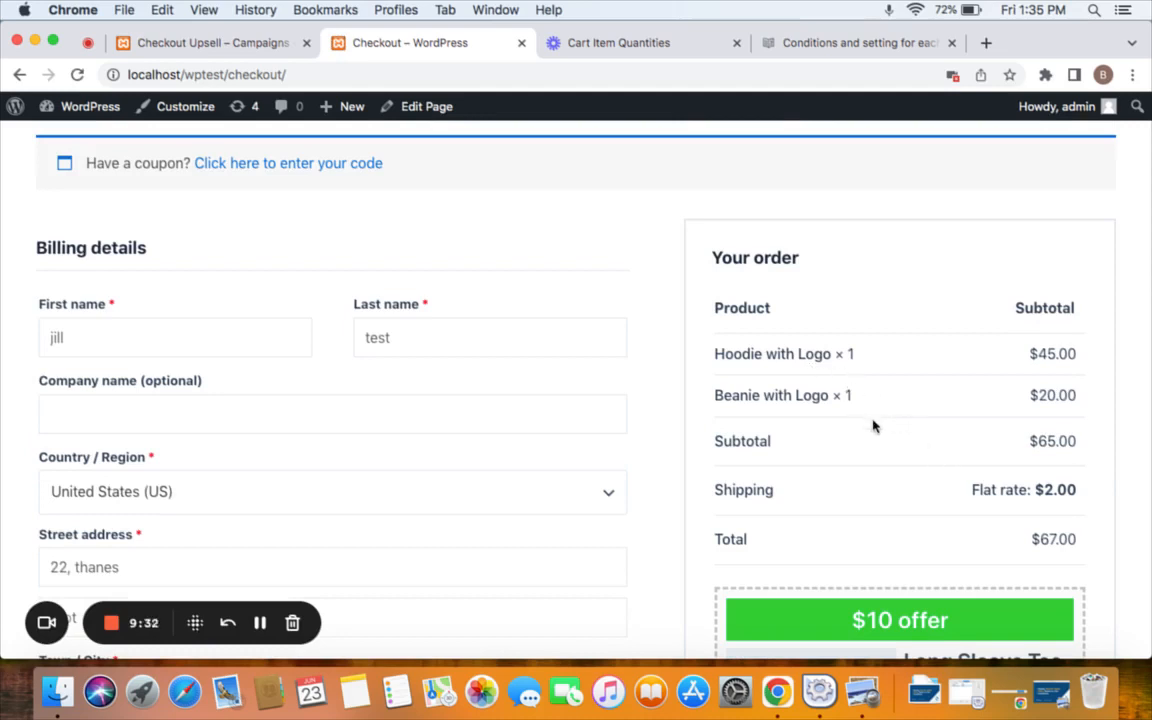
scroll(455, 316, up, 3)
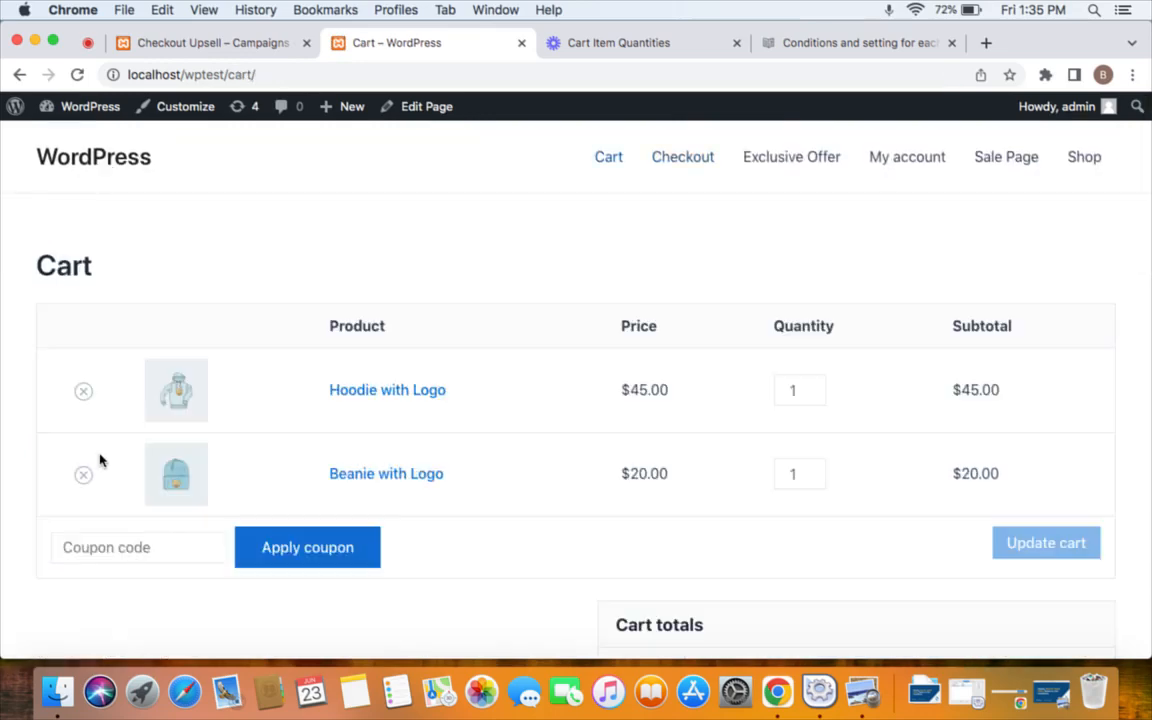
Remove Beanie with Logo and update the cart with Hoodie with Logo at quantity 2.
click(85, 476)
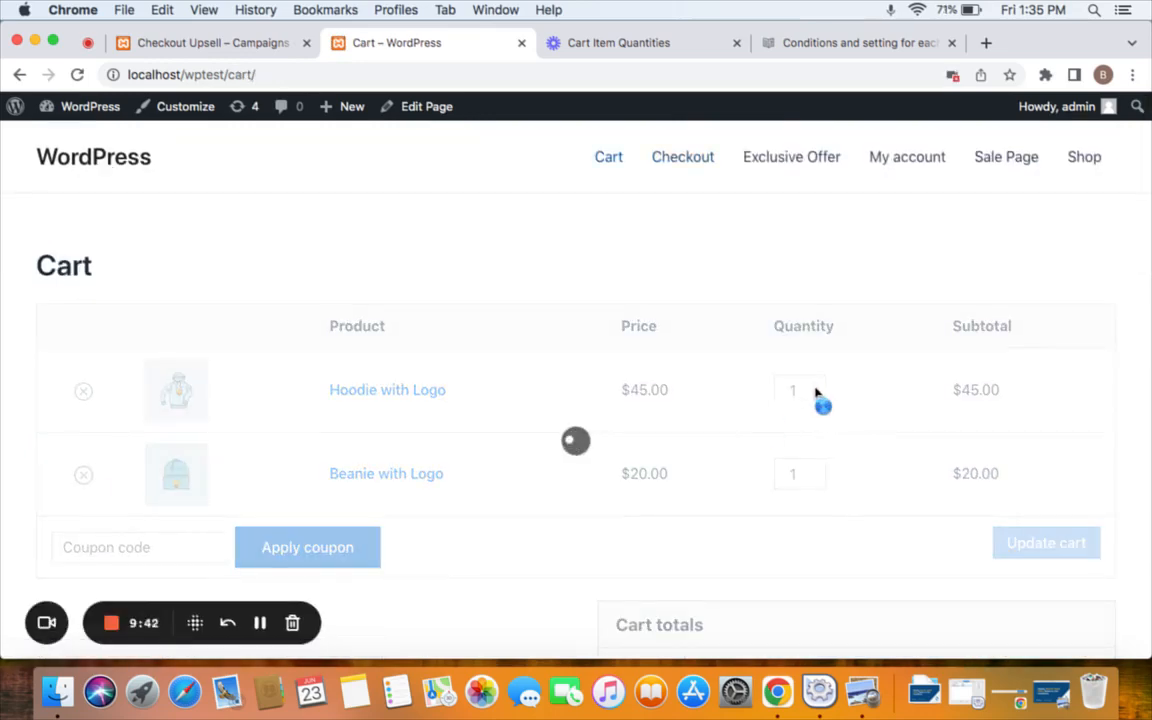
click(813, 347)
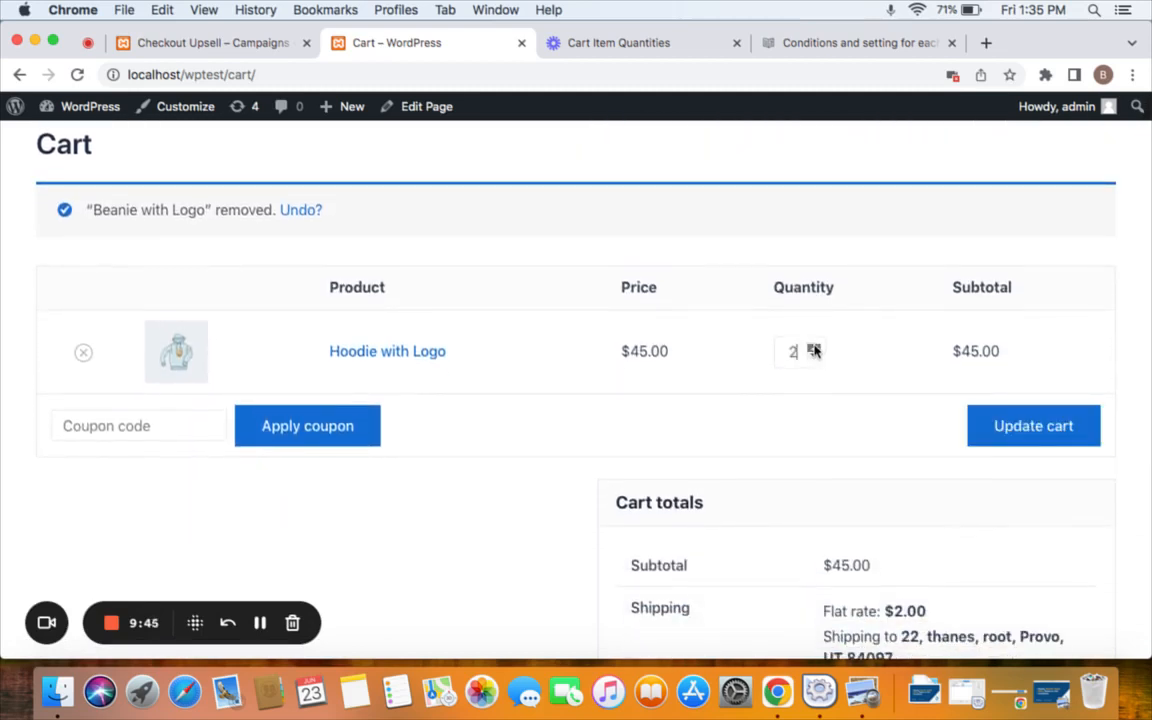
click(1010, 432)
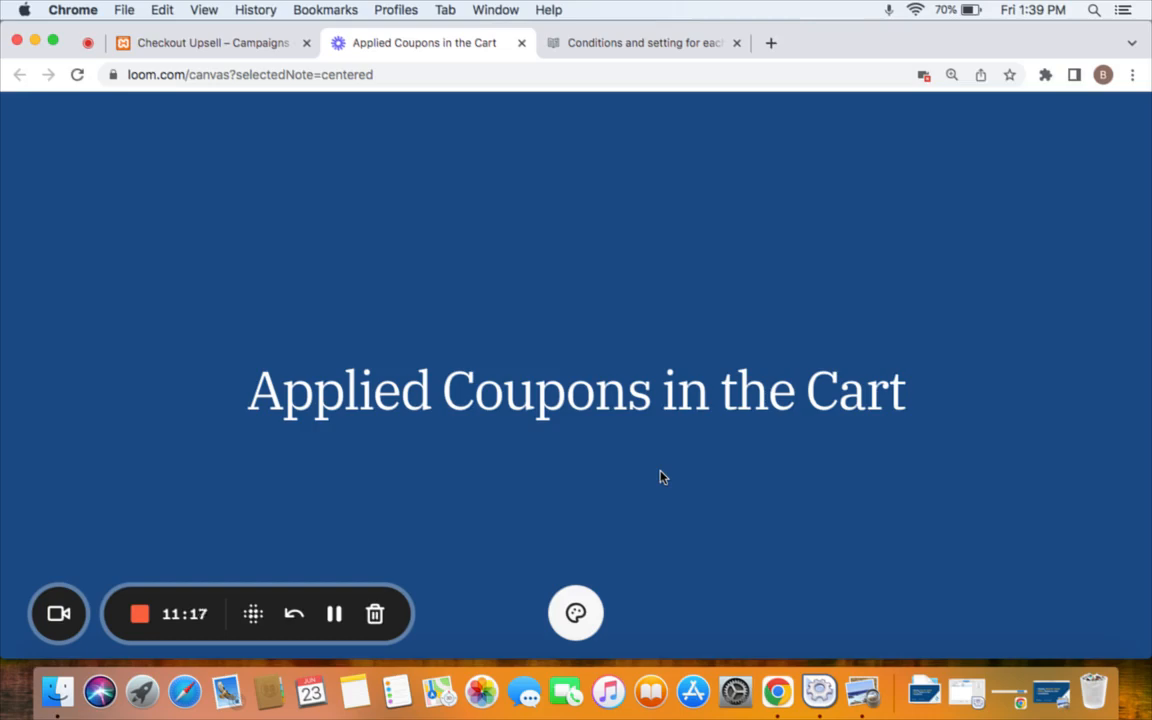
Add an 'Applied Coupons in the Cart' condition to the campaign.
click(334, 613)
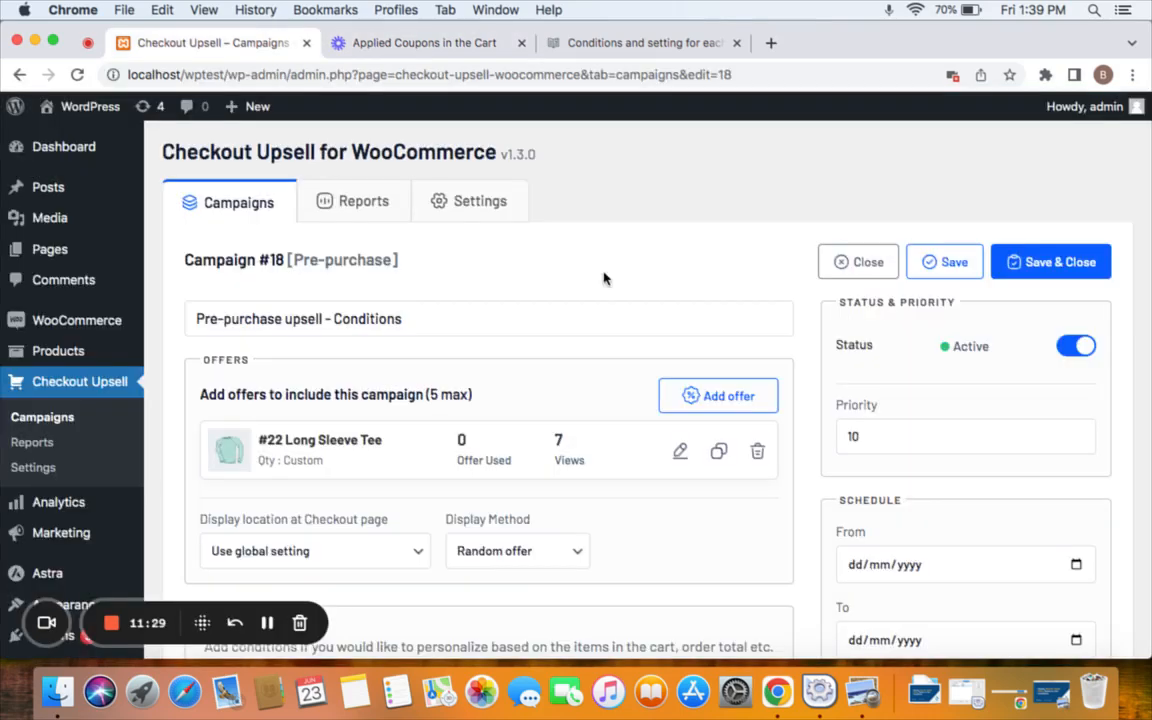
scroll(603, 278, down, 5)
click(392, 437)
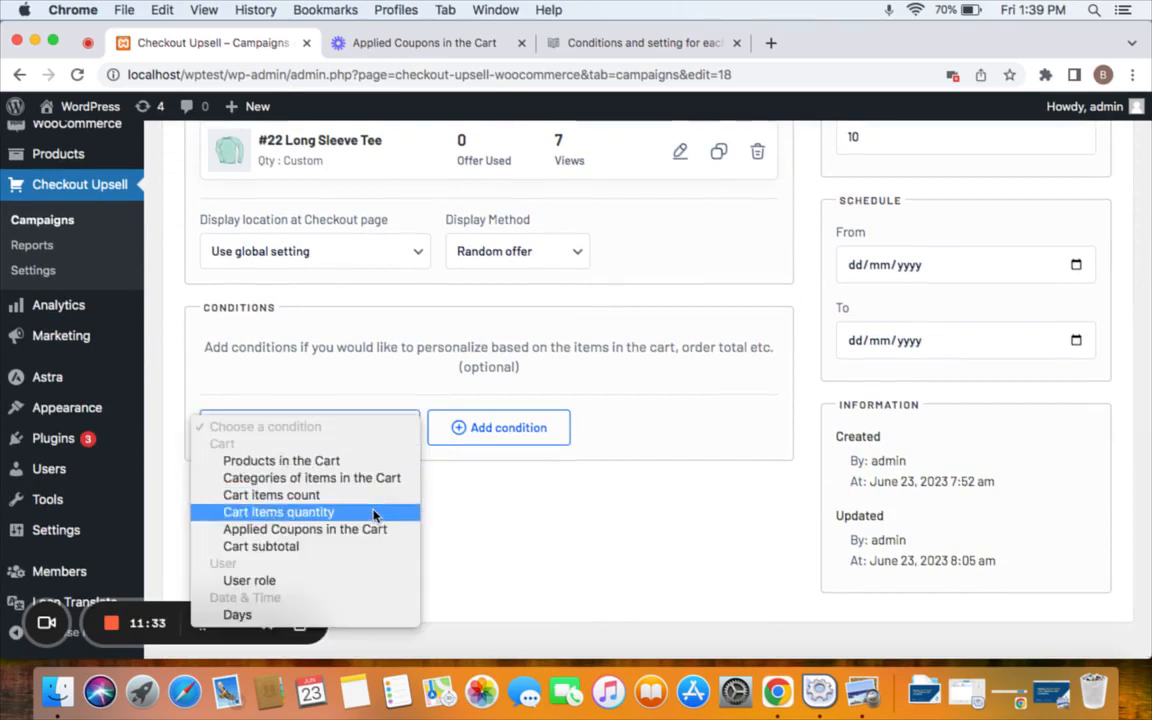
click(296, 528)
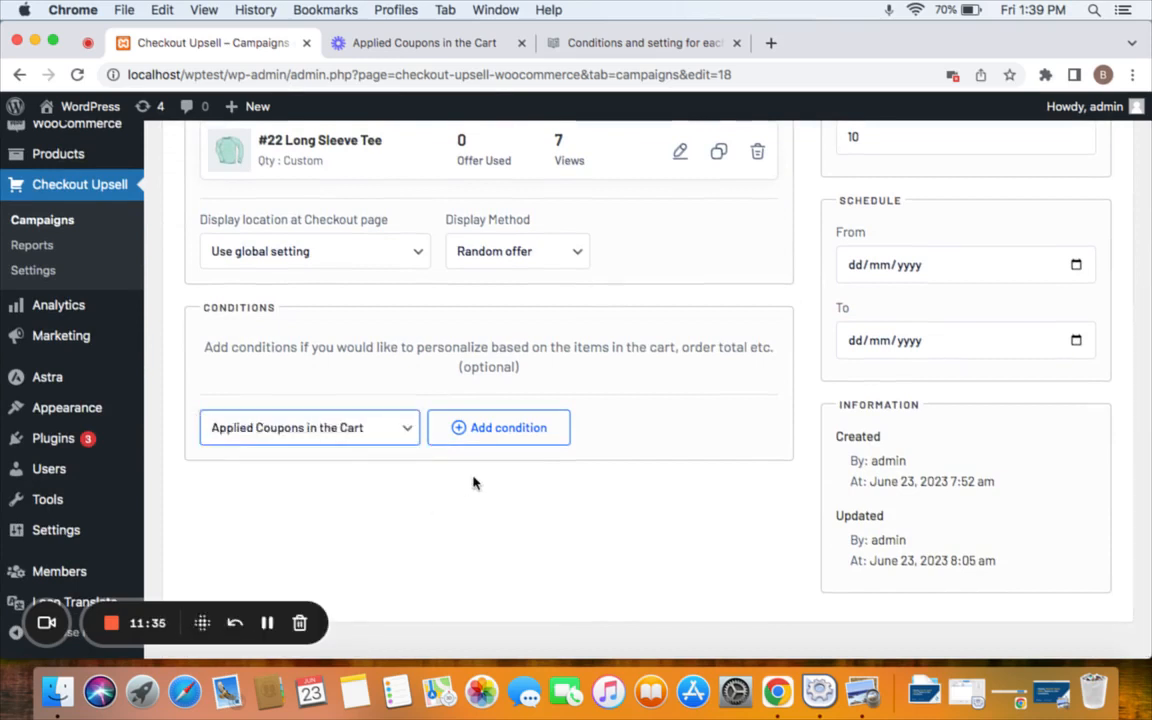
click(495, 427)
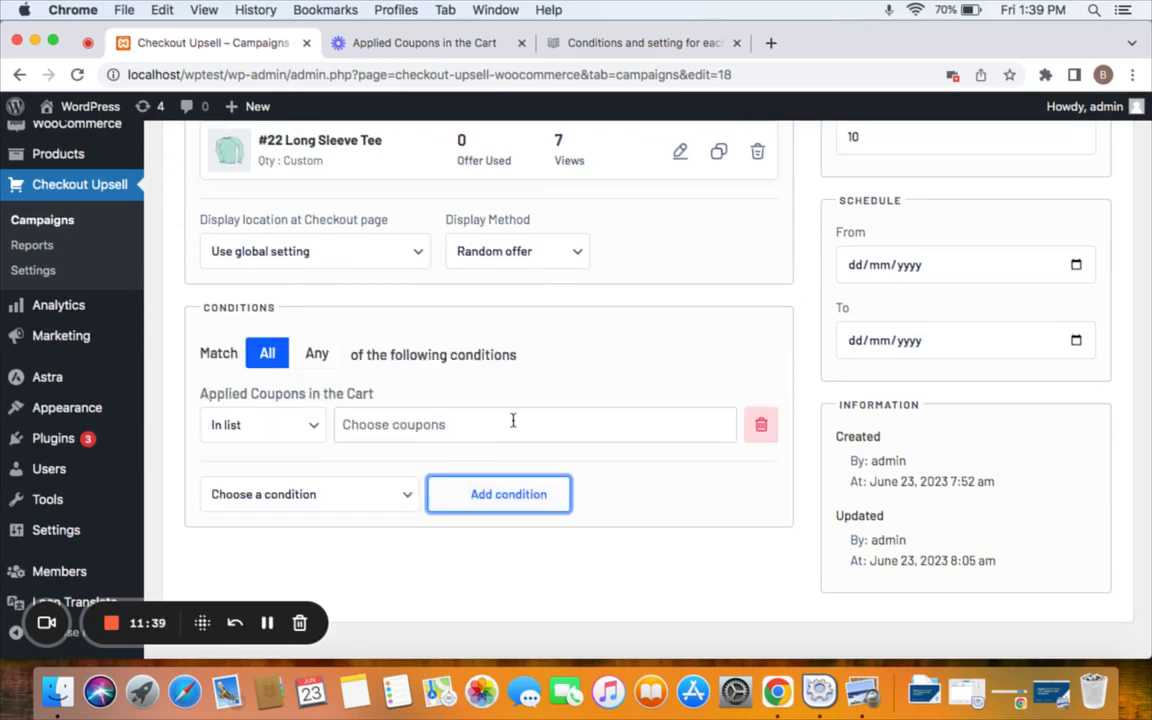
Set the coupon condition's operator to Not in list and choose the 30off coupon.
click(513, 422)
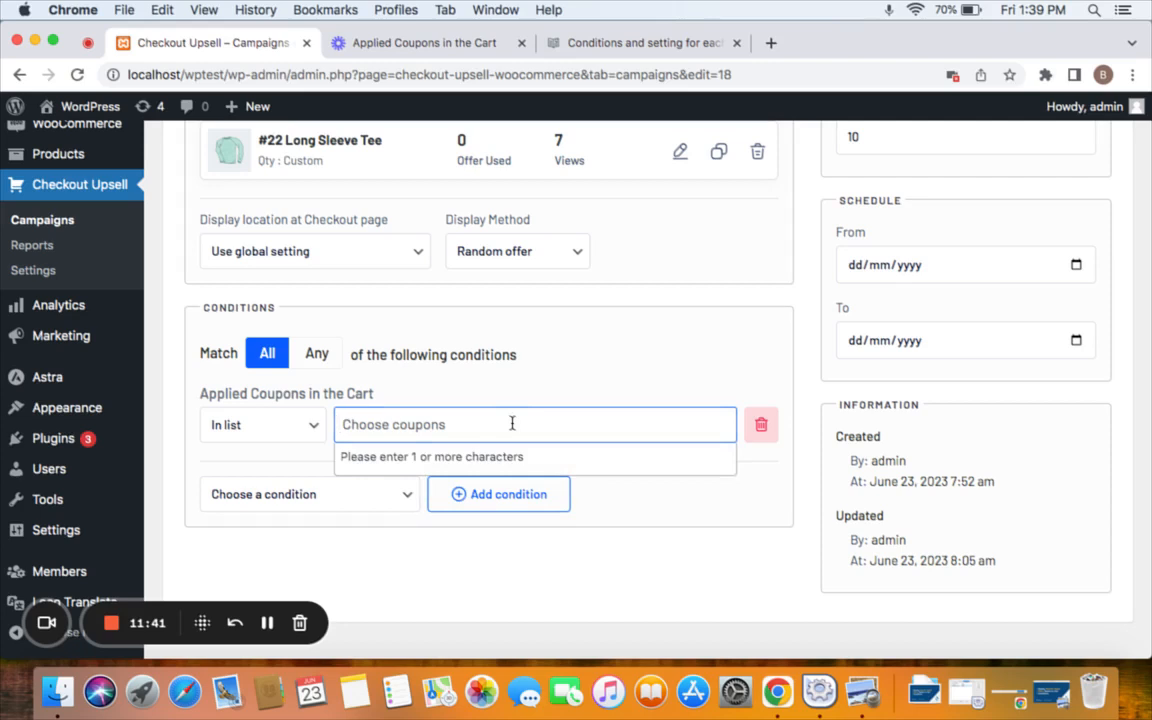
click(236, 429)
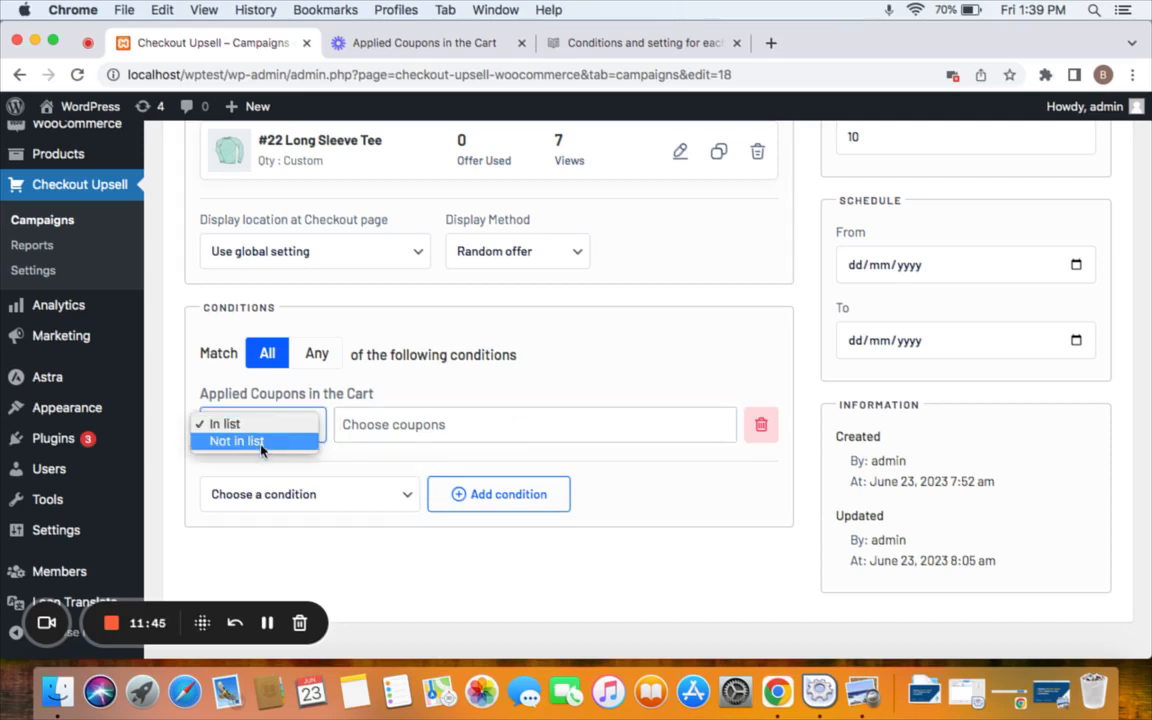
click(238, 444)
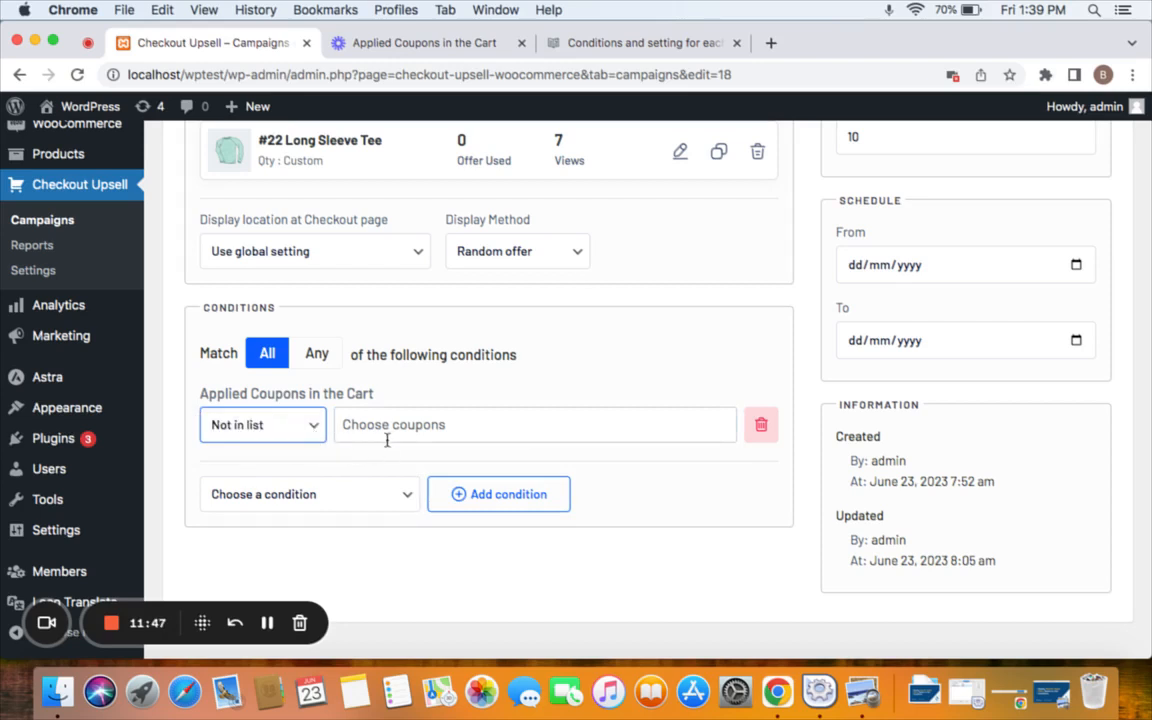
scroll(571, 322, up, 2)
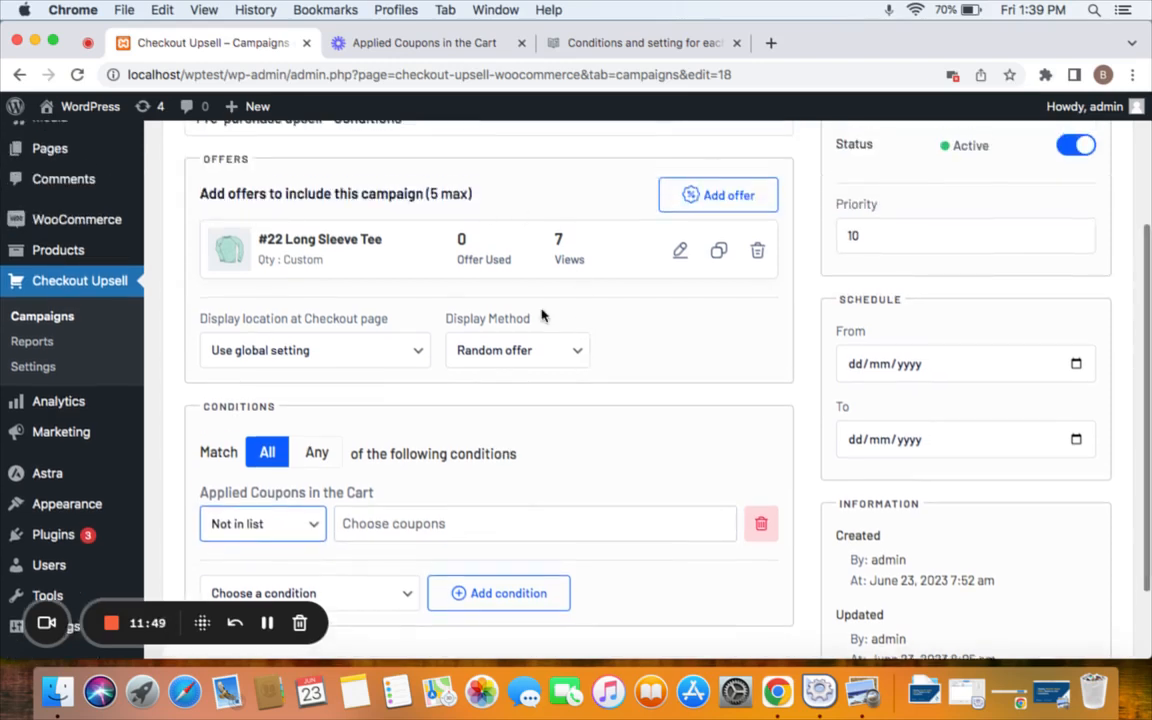
scroll(444, 414, down, 1)
scroll(444, 414, down, 1)
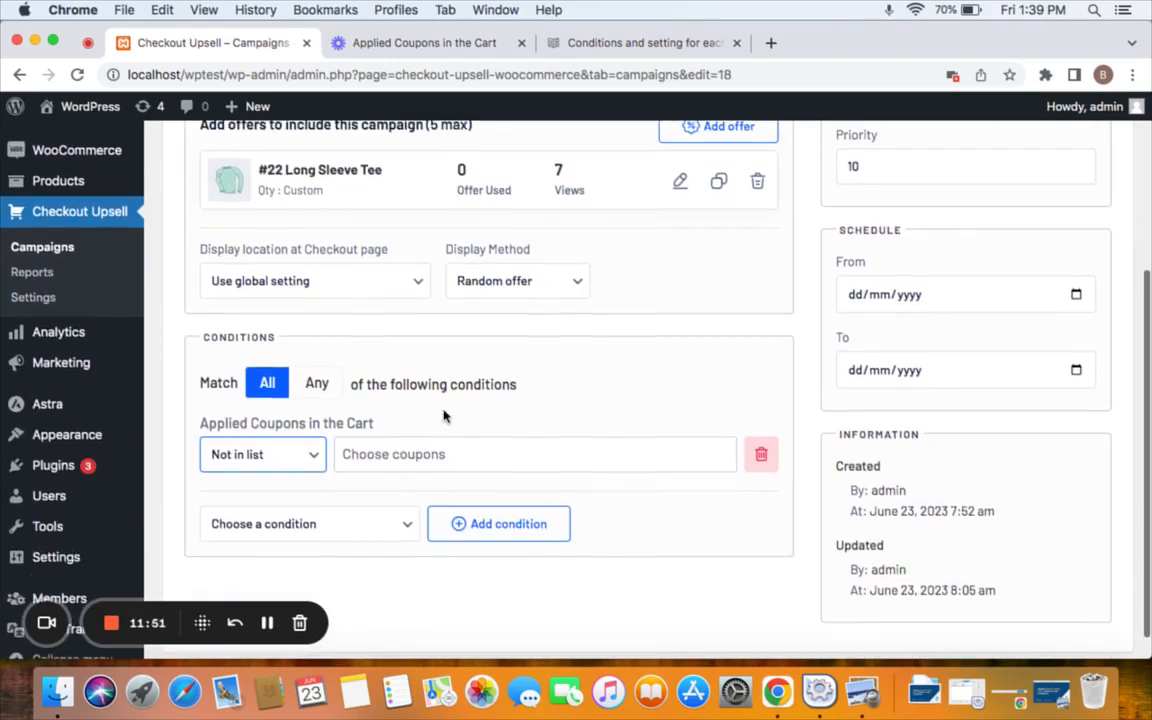
click(405, 455)
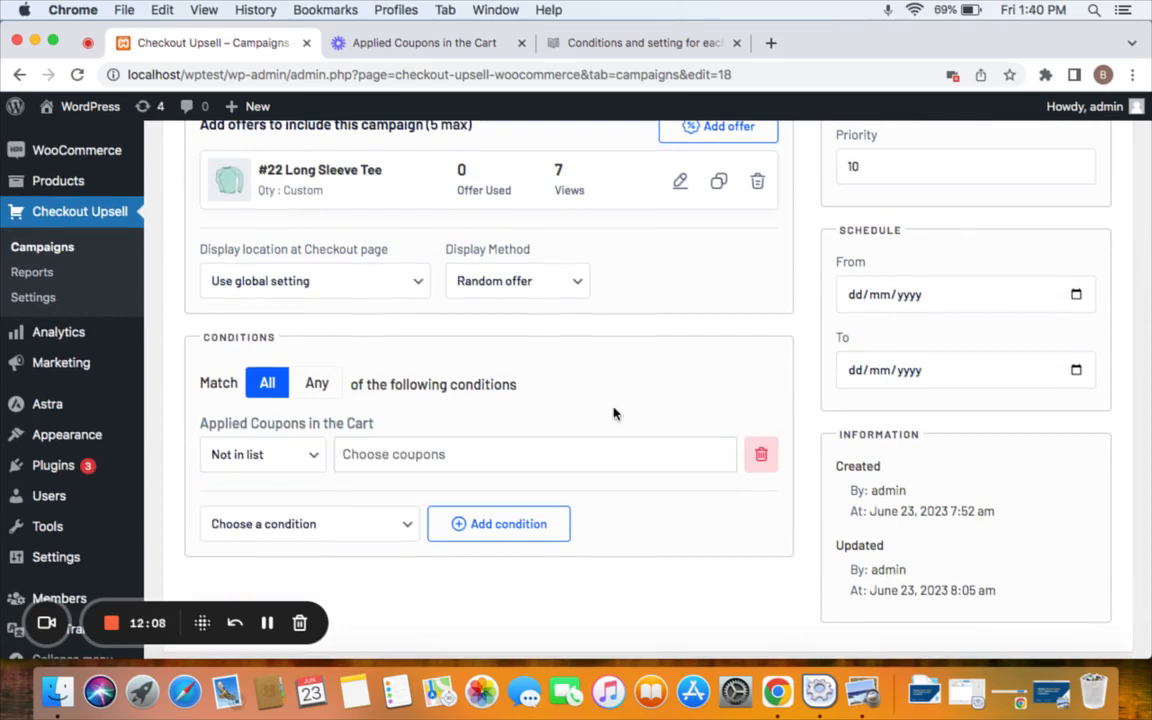
click(517, 461)
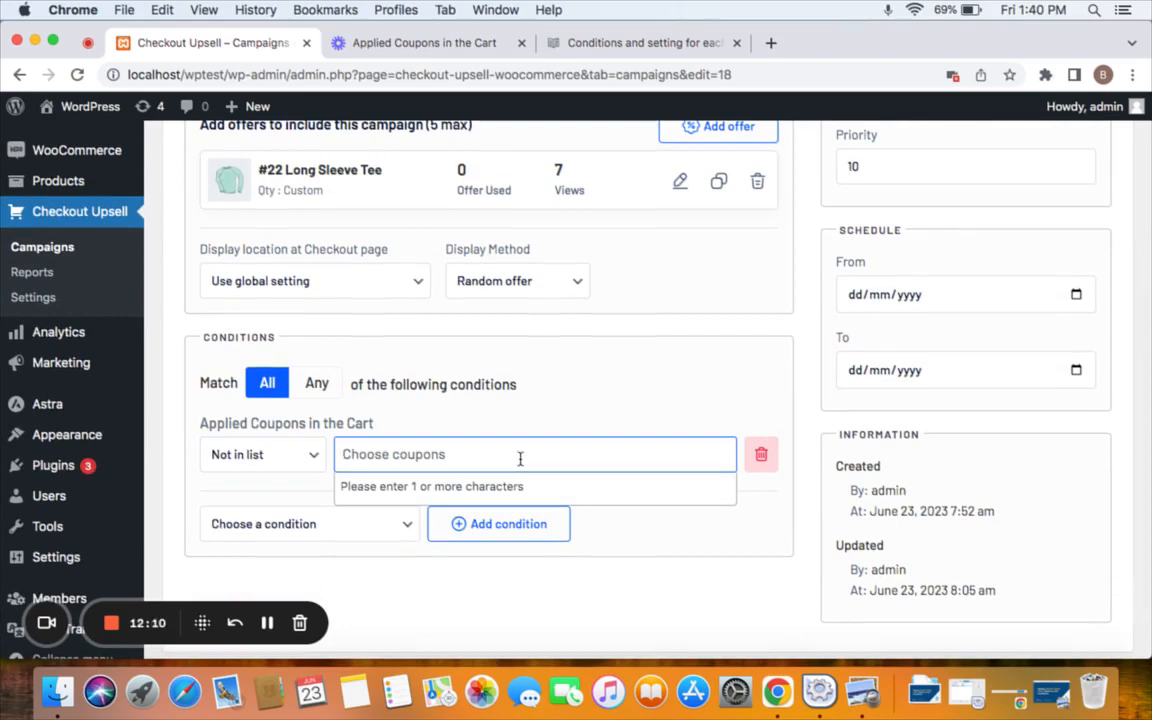
text(30)
click(532, 483)
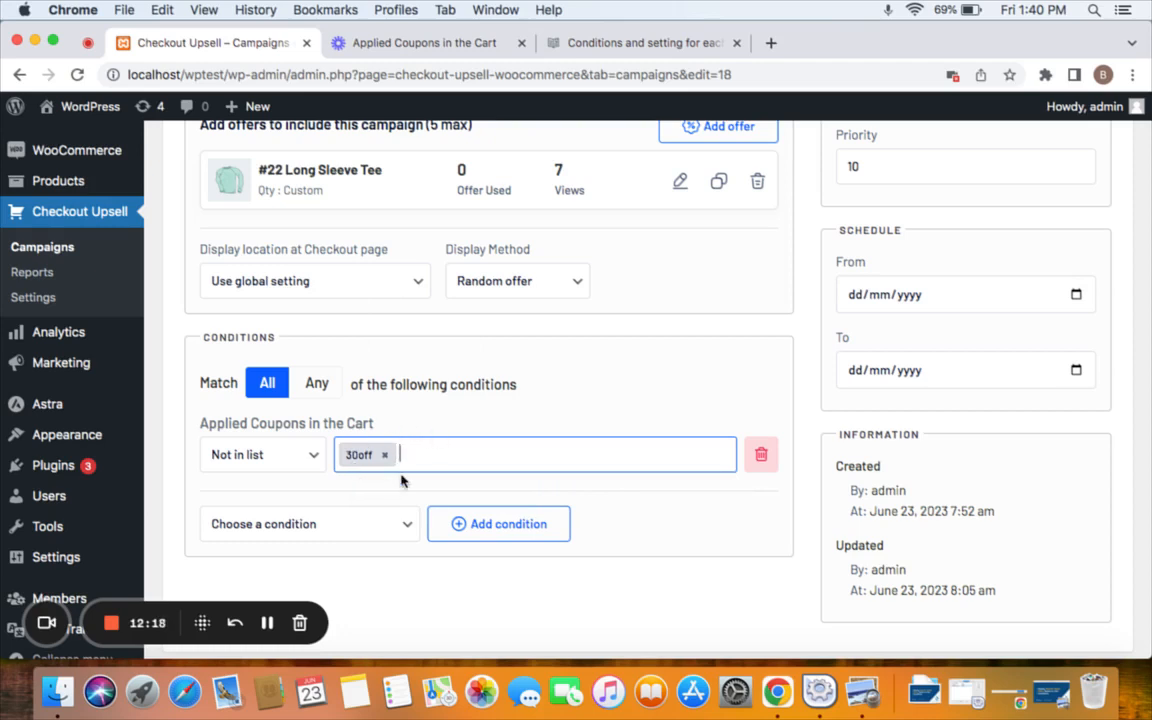
scroll(400, 479, up, 1)
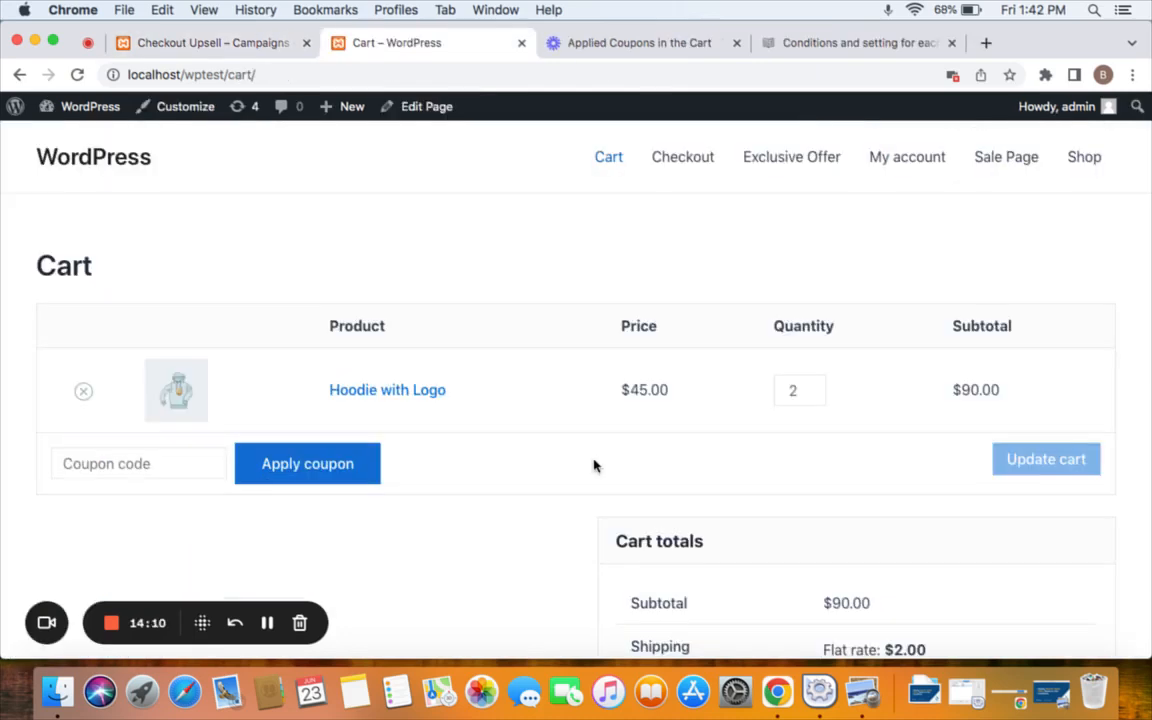
Apply coupon 30off in the cart, dropping the total to $65.00, and proceed to checkout.
scroll(595, 465, down, 3)
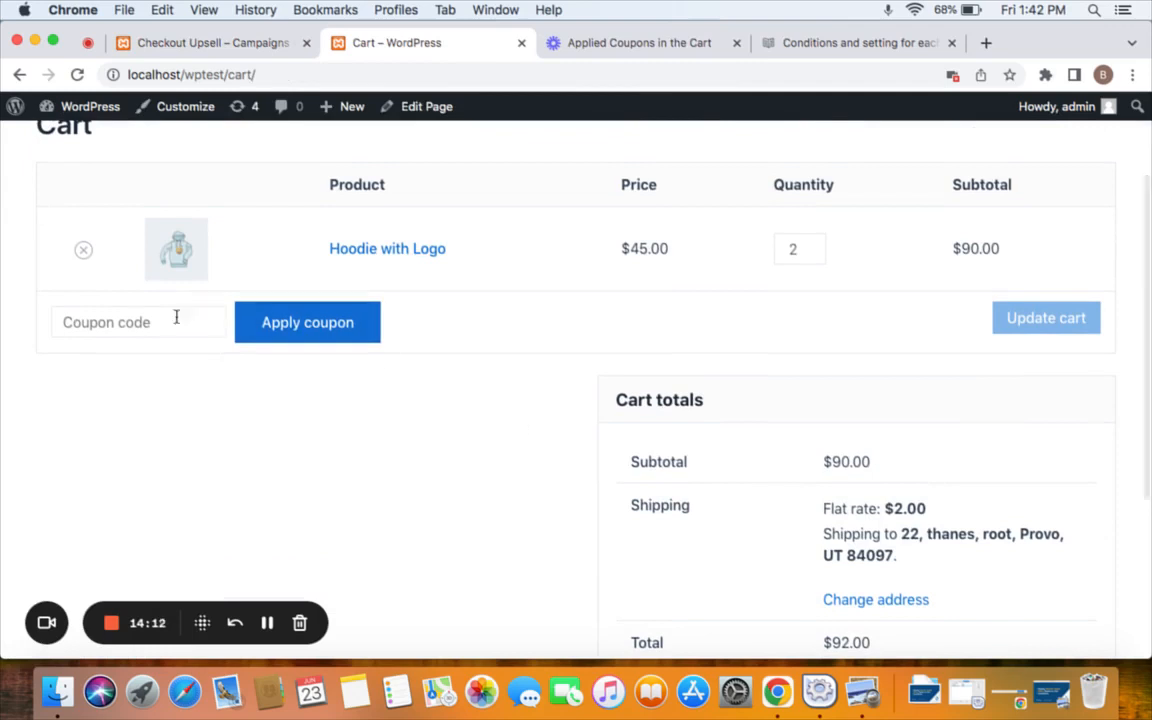
click(162, 322)
text(30of)
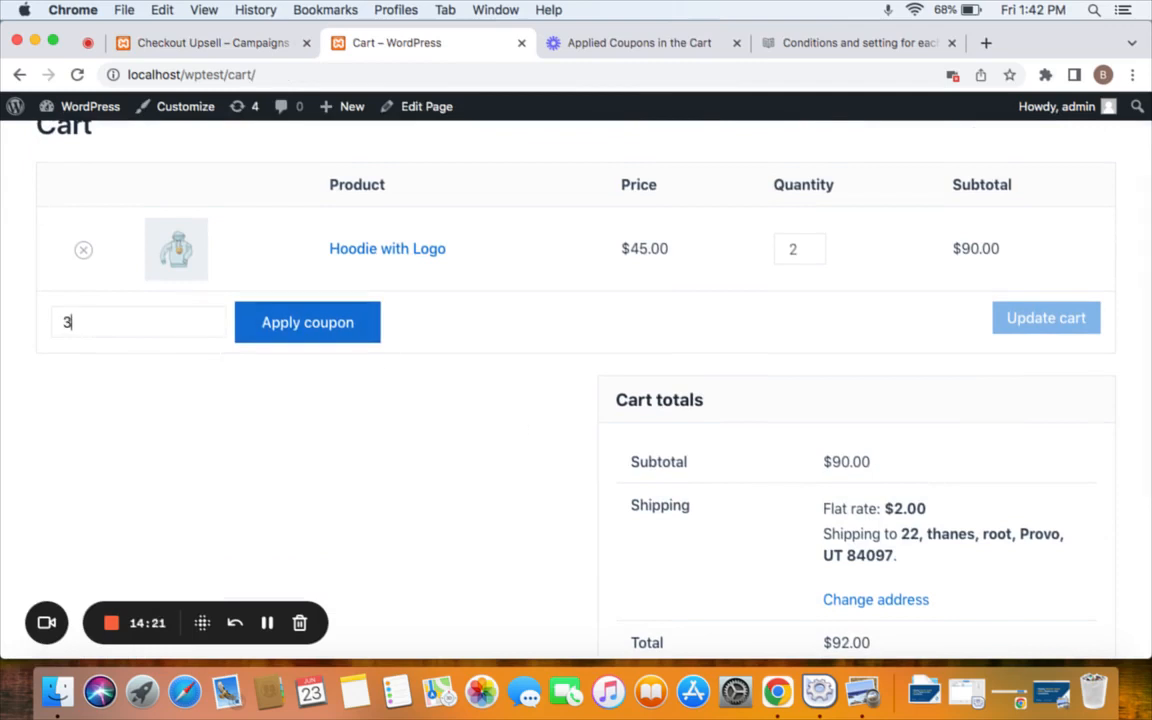
text(0off)
click(264, 327)
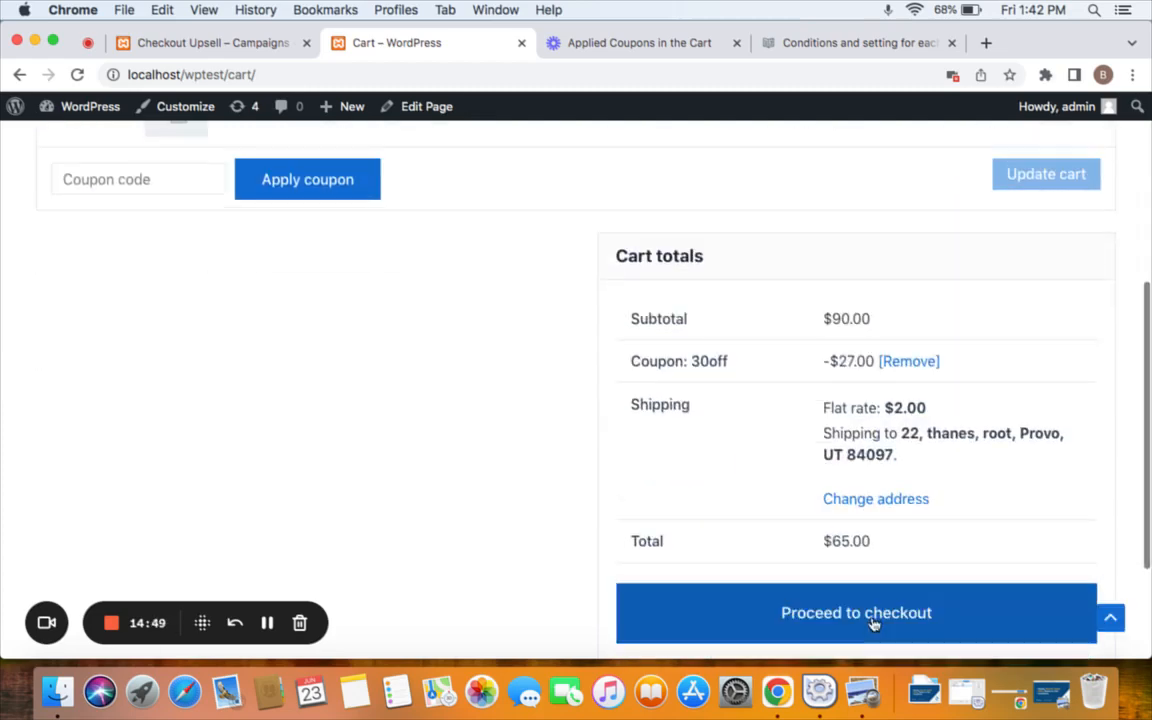
click(873, 622)
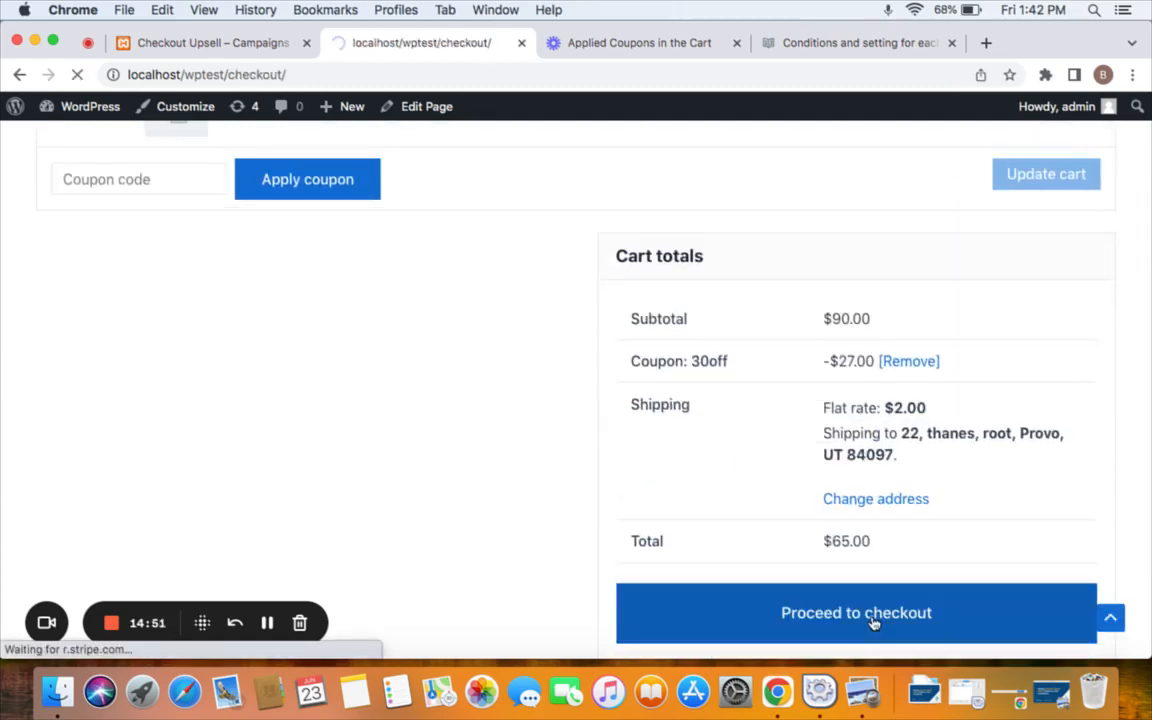
Remove the applied 30off coupon at checkout, then return to Campaign #18's editor.
scroll(873, 622, down, 5)
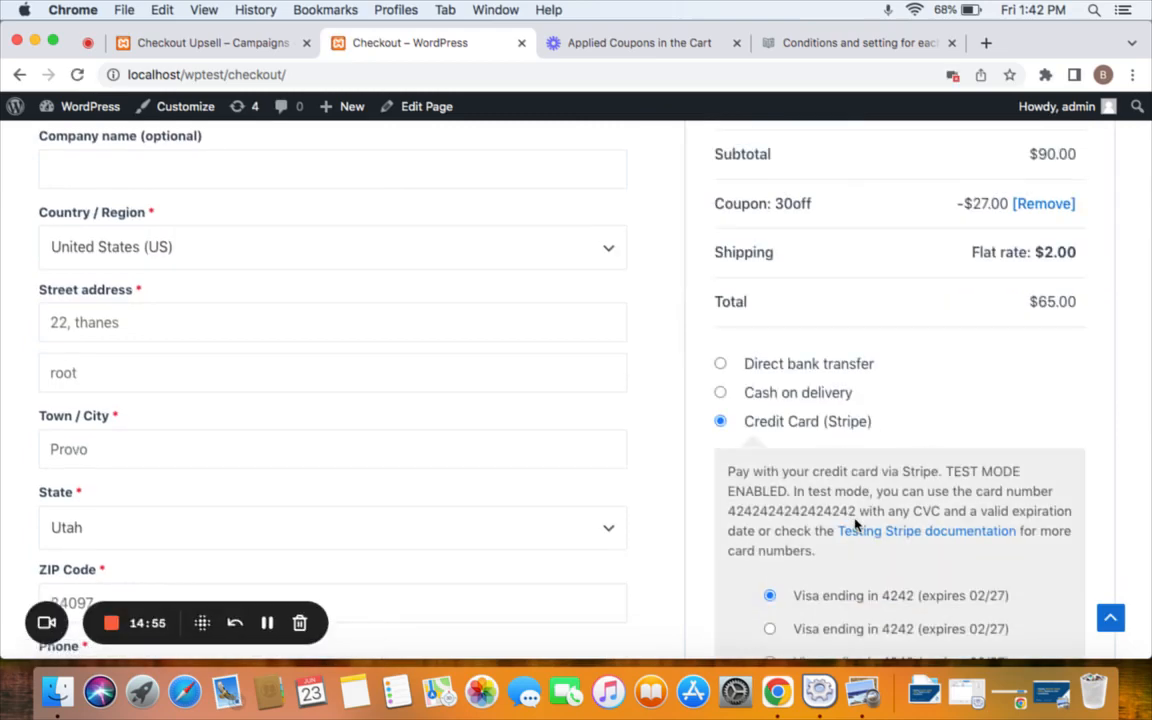
scroll(856, 522, down, 2)
scroll(751, 429, up, 3)
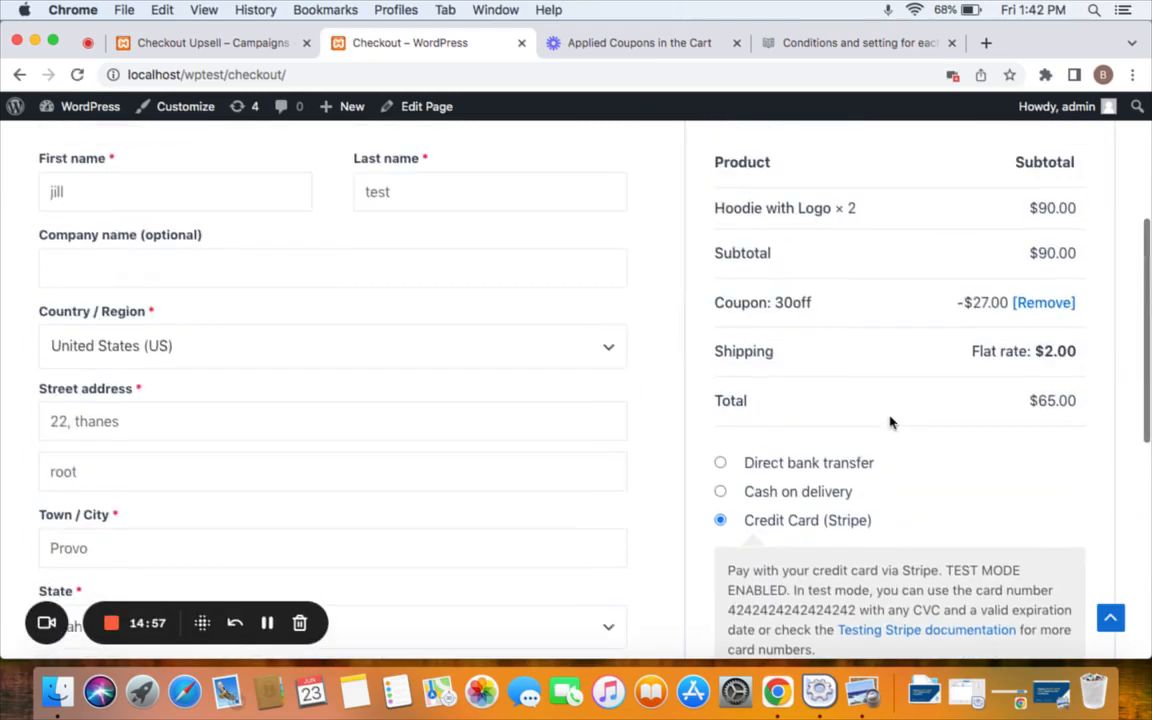
drag(775, 303, 820, 306)
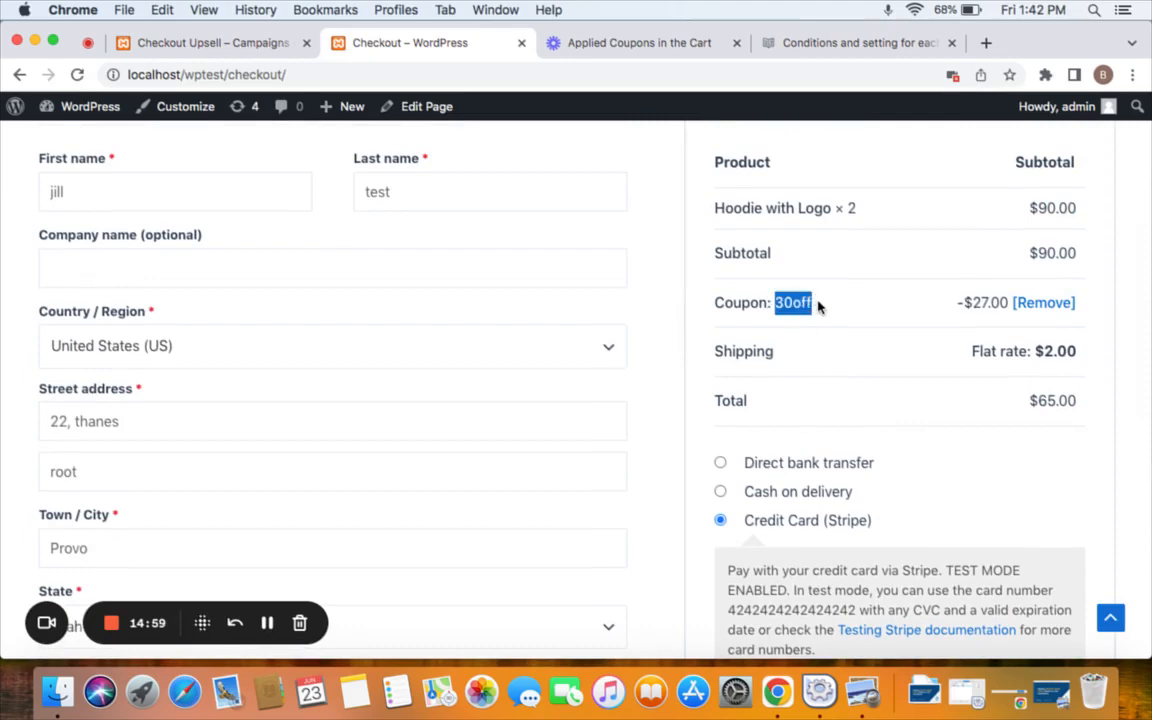
click(820, 306)
click(1037, 312)
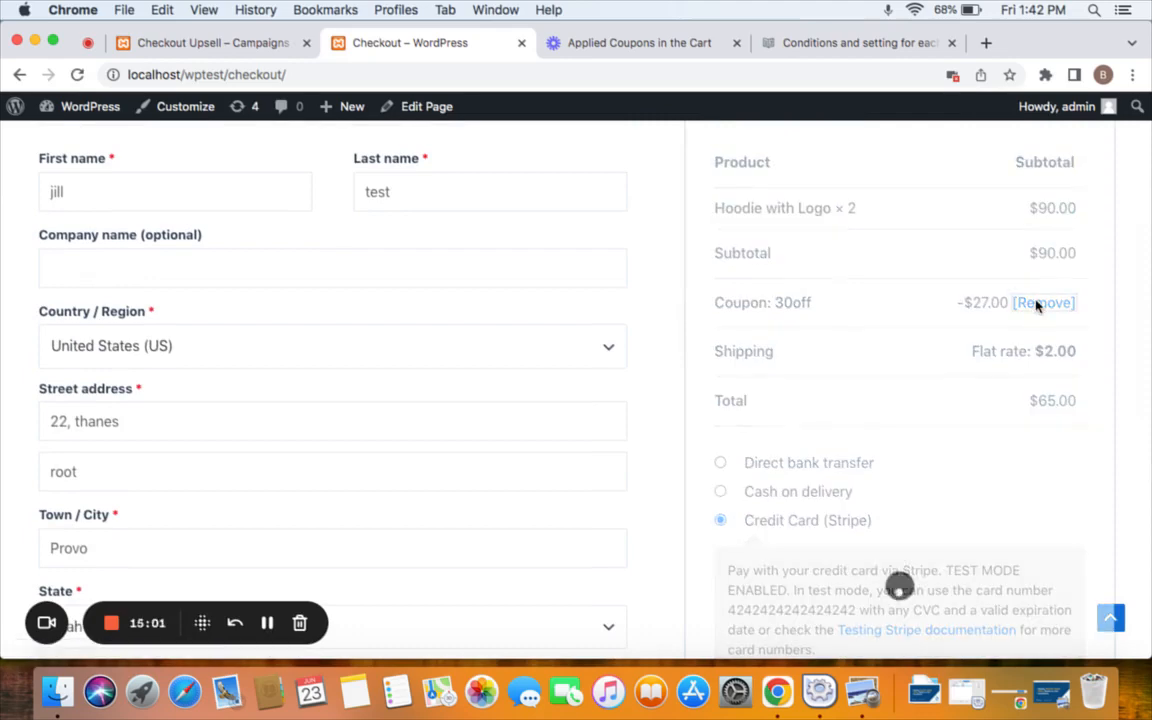
scroll(491, 400, down, 5)
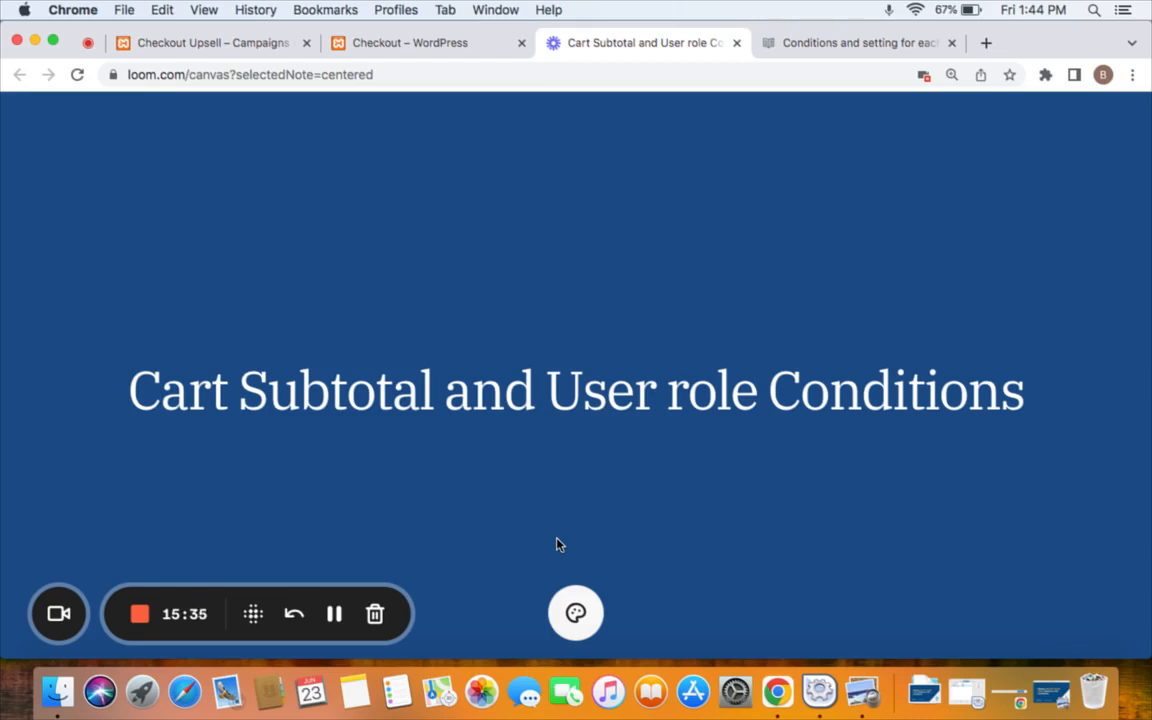
click(190, 42)
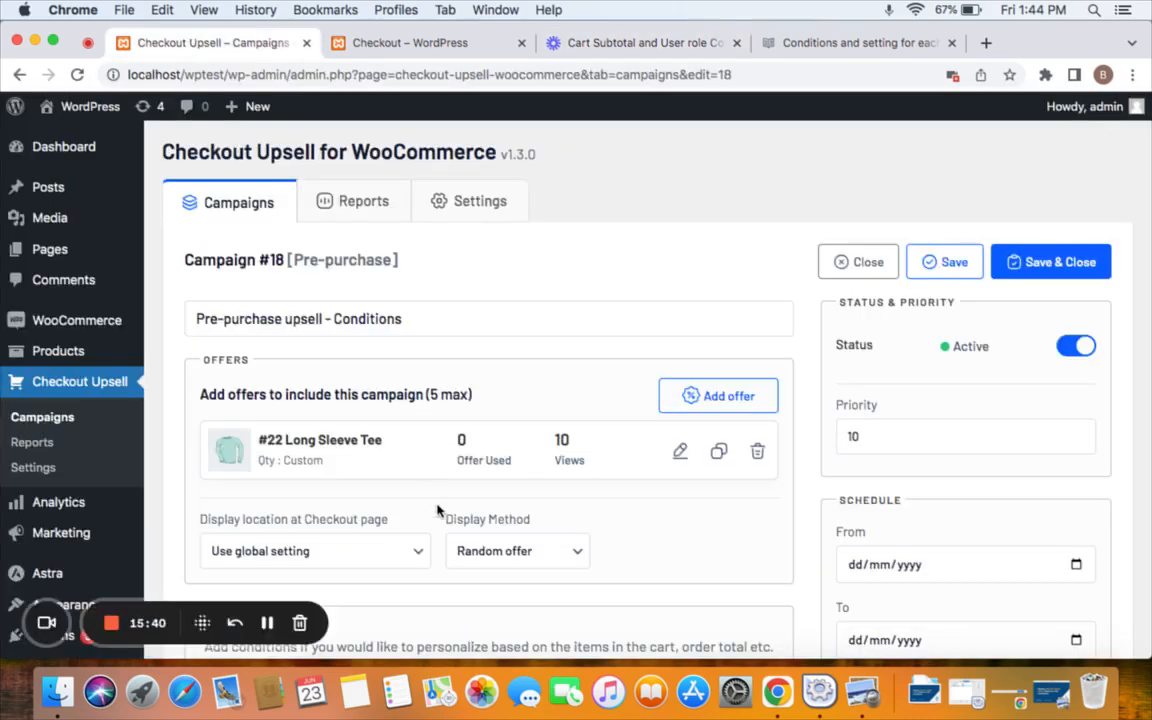
Add a Cart subtotal condition with value 200, then select User role as the next condition type.
scroll(404, 412, down, 2)
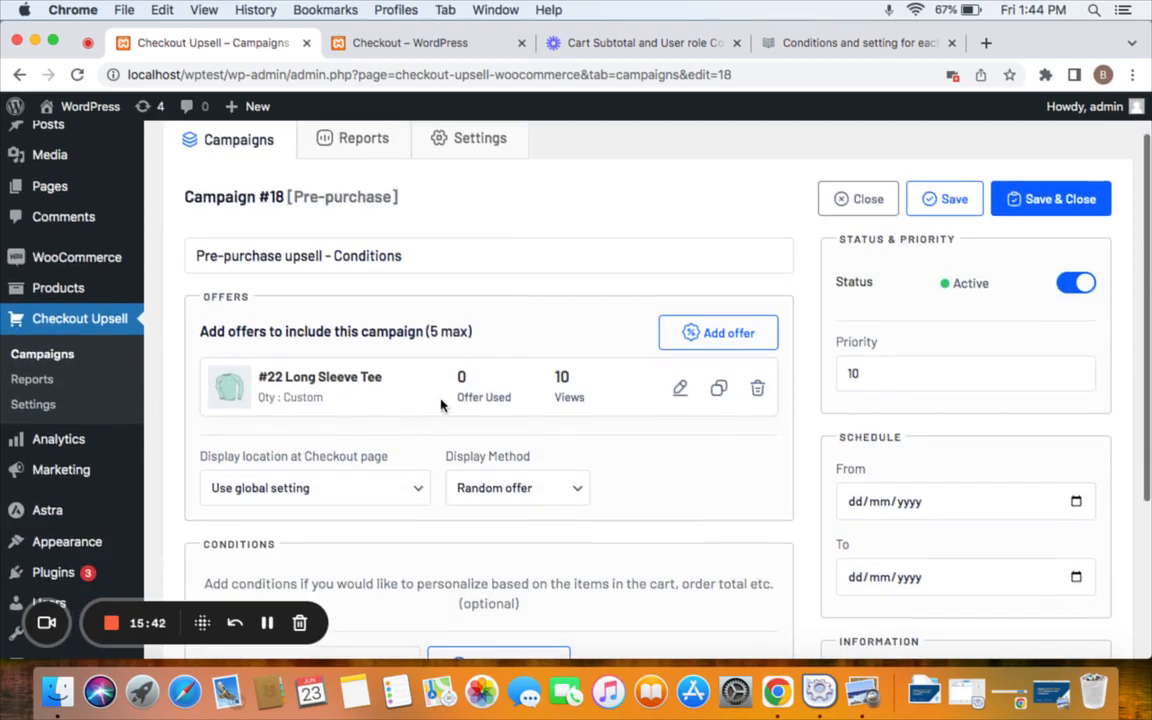
scroll(626, 408, down, 5)
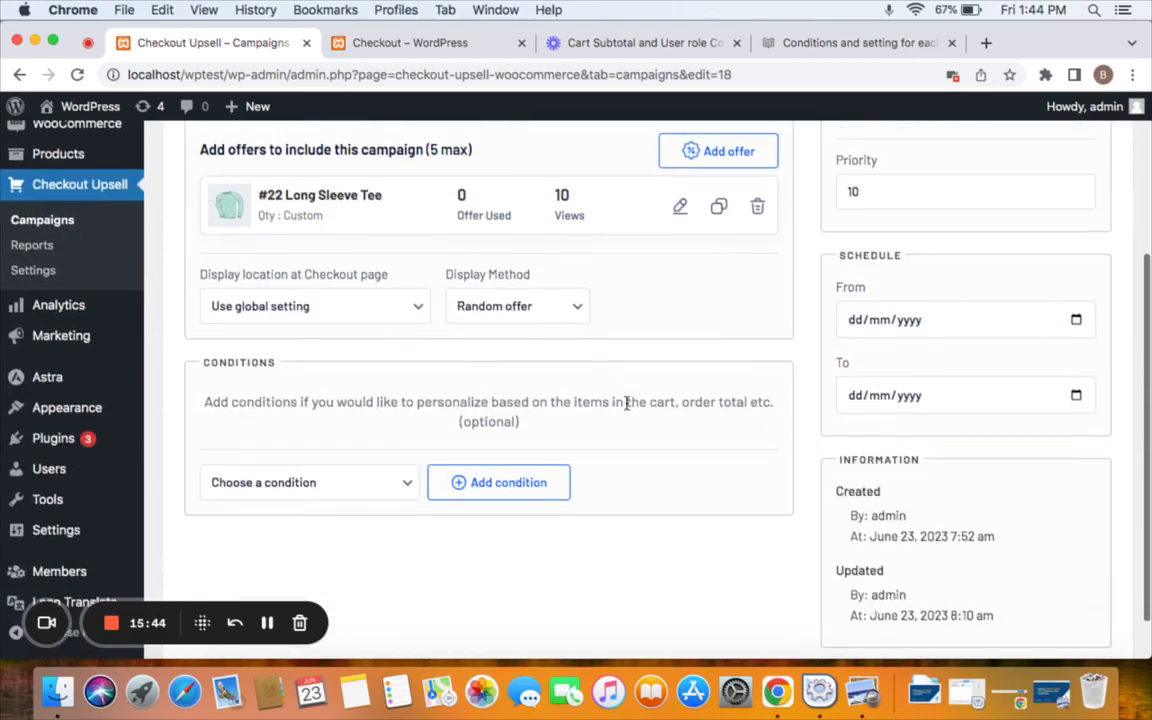
click(378, 492)
scroll(392, 548, down, 1)
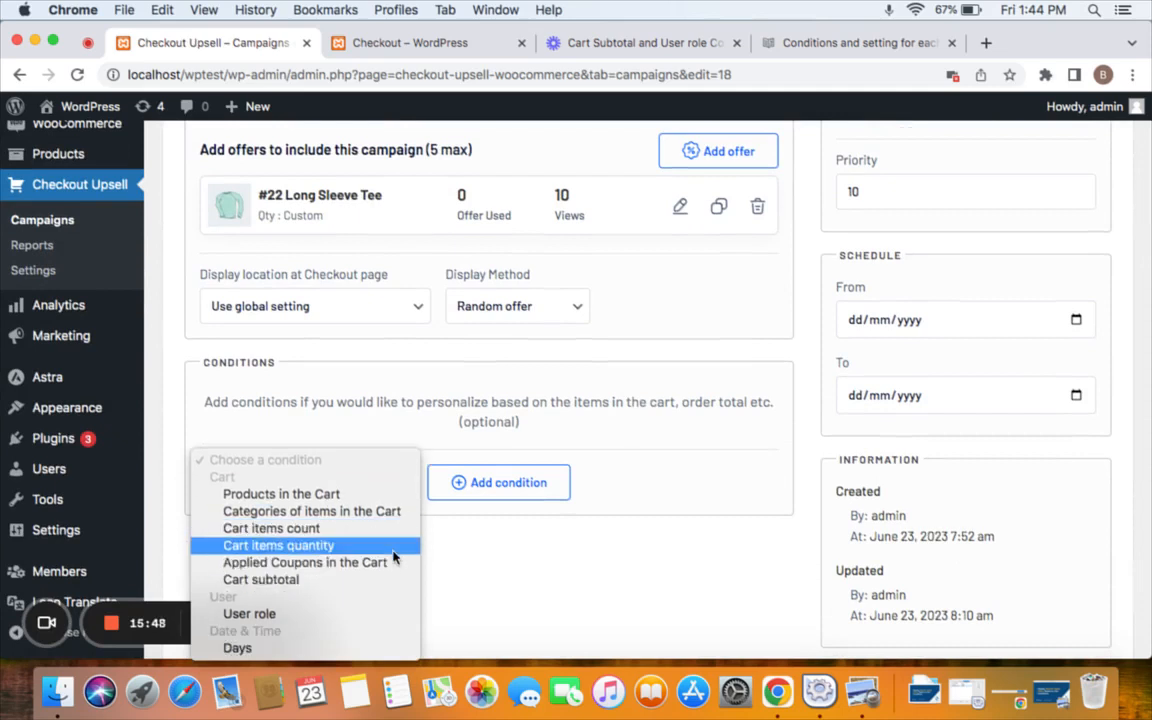
click(323, 581)
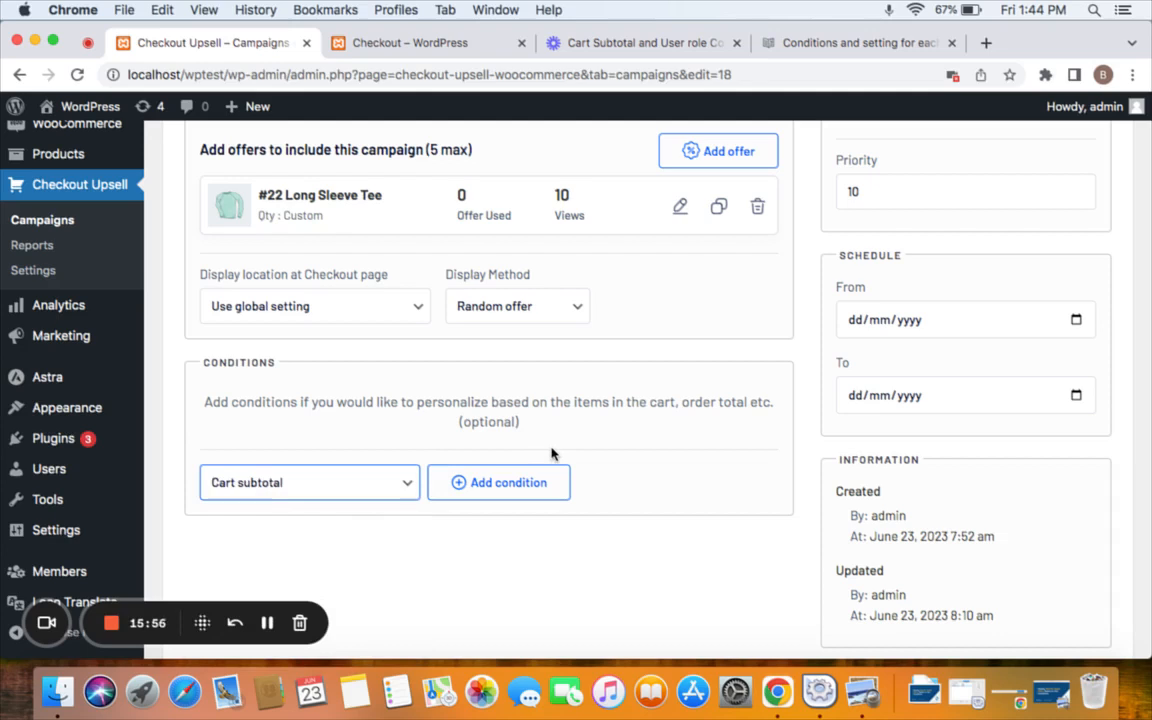
click(505, 483)
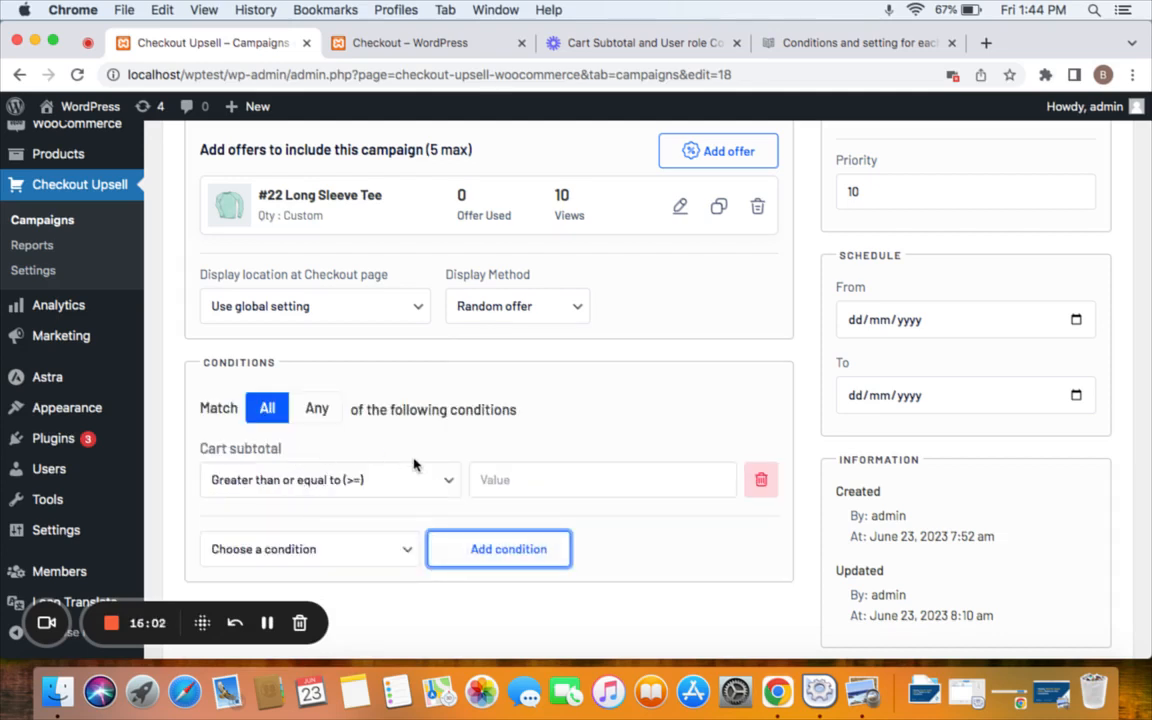
click(519, 479)
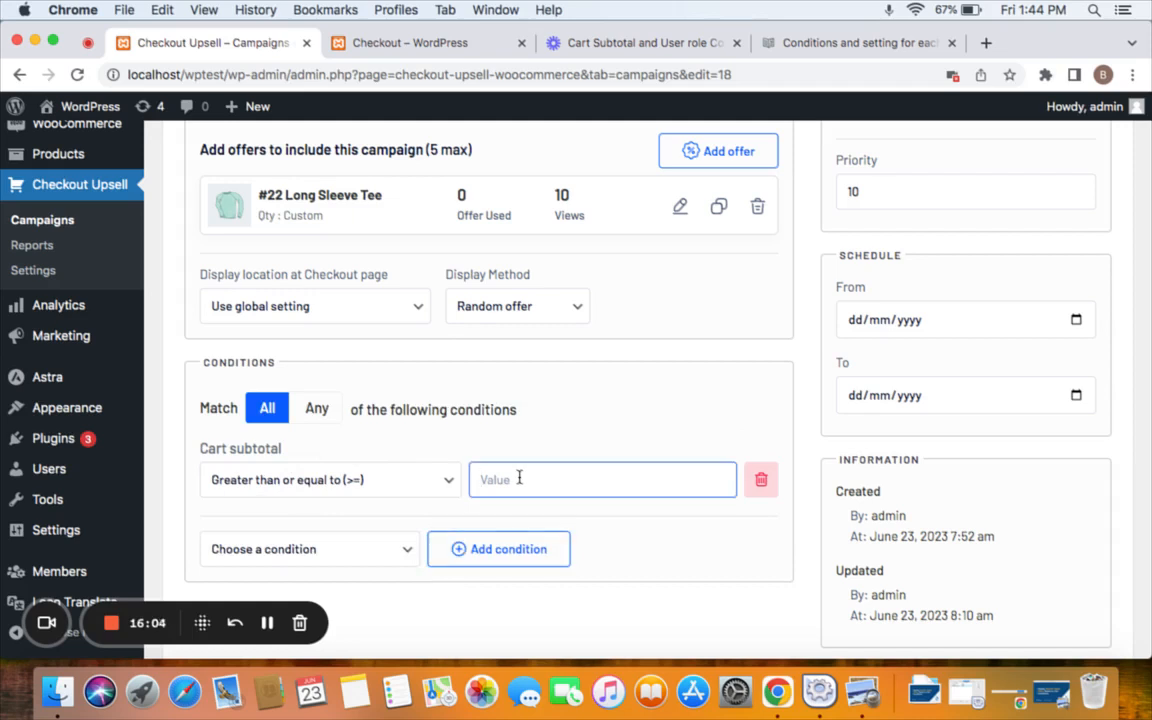
text(200)
click(395, 552)
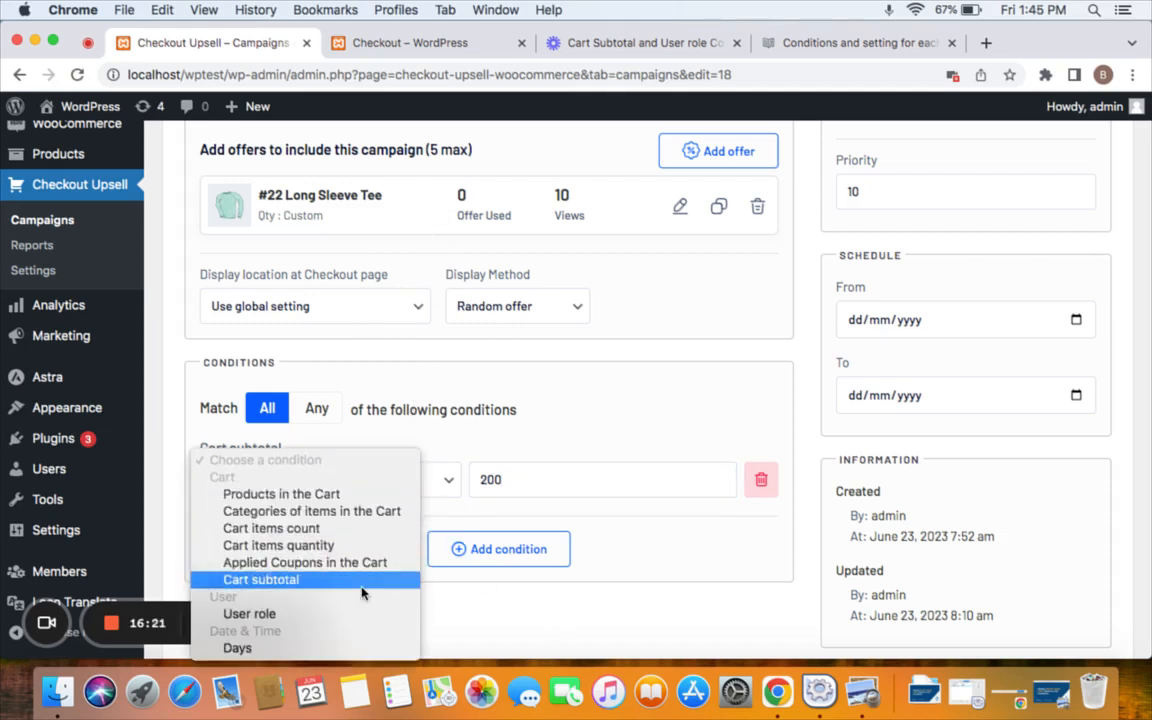
click(329, 614)
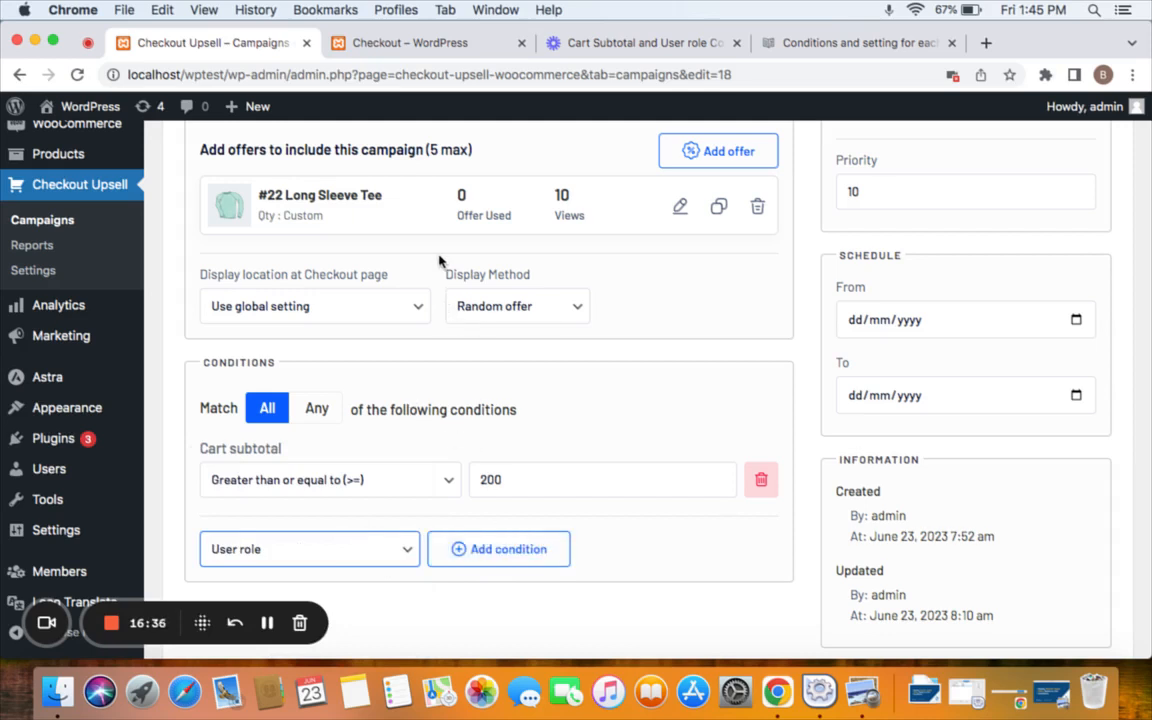
Add a User role condition for wholesale customer and Save & Close the campaign.
click(545, 553)
scroll(543, 549, down, 1)
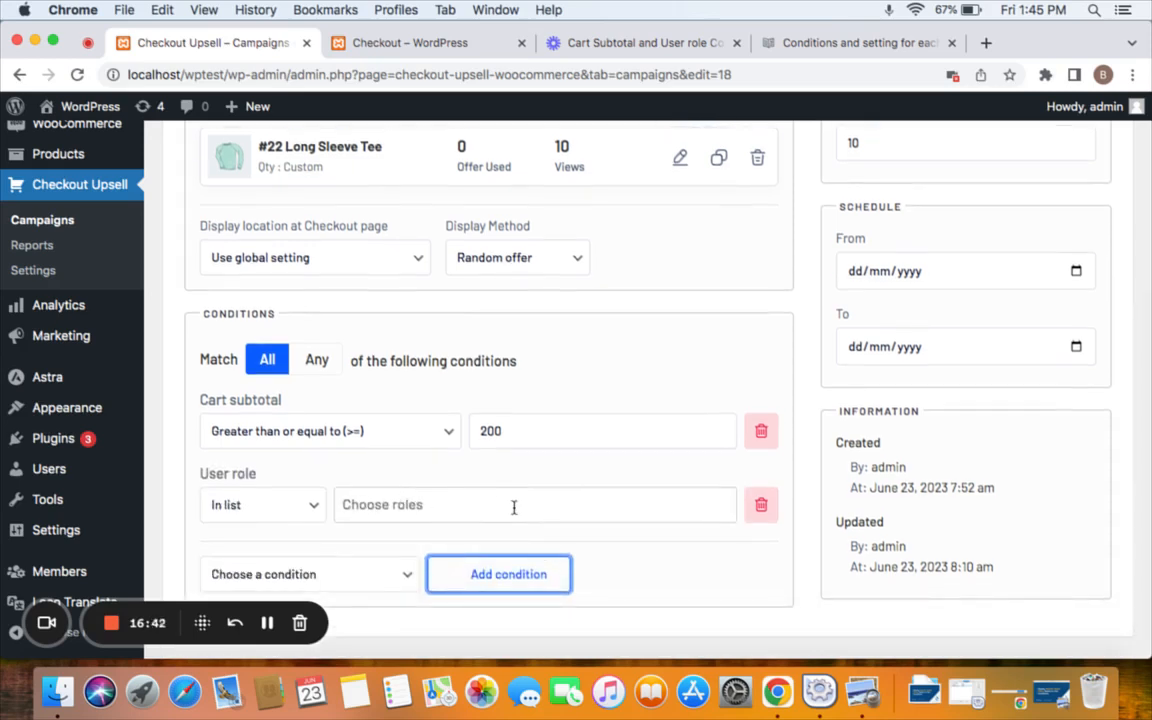
click(514, 508)
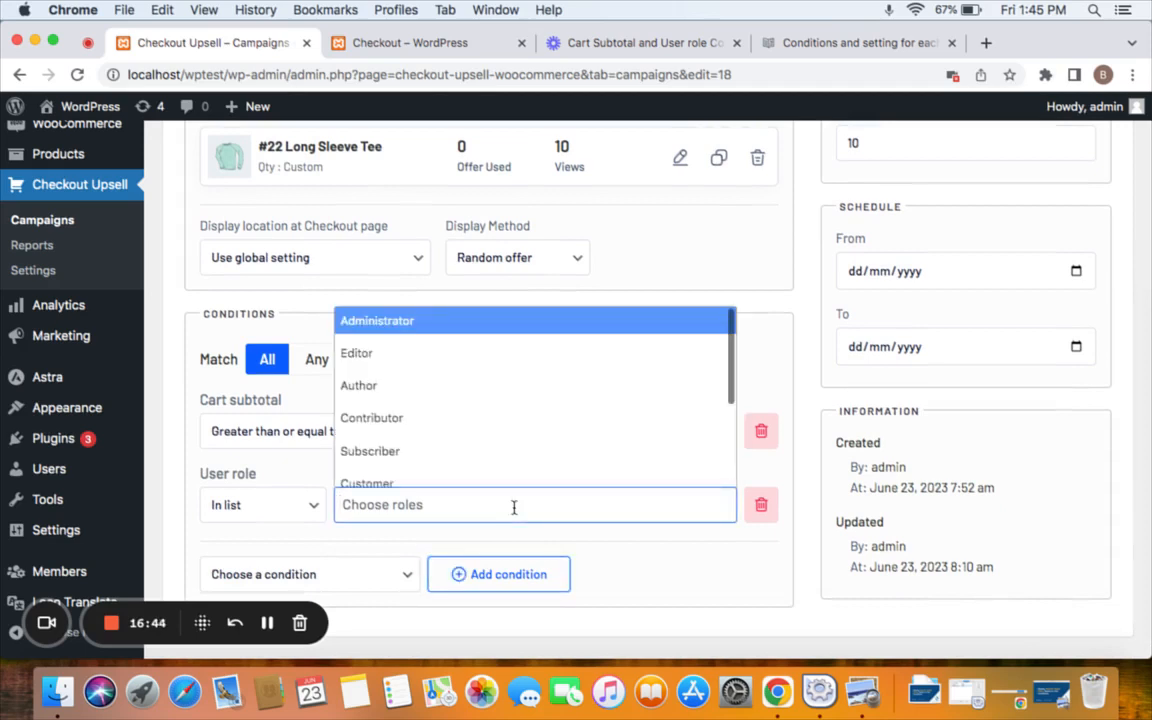
text(wh)
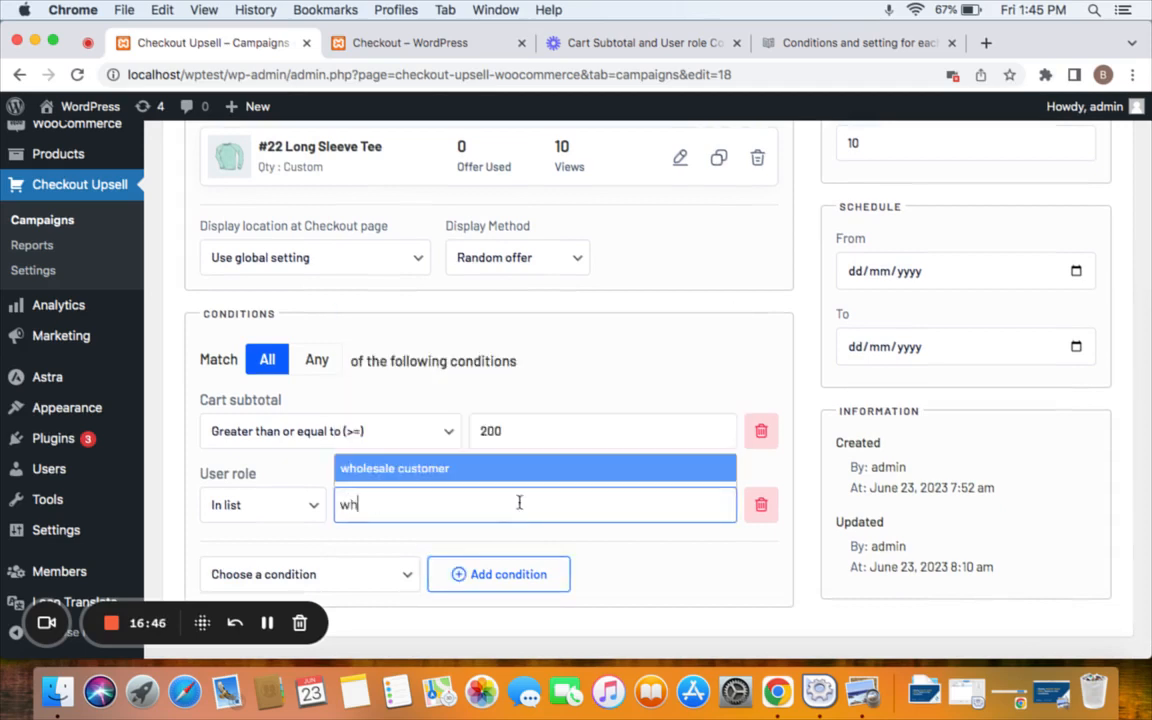
click(530, 478)
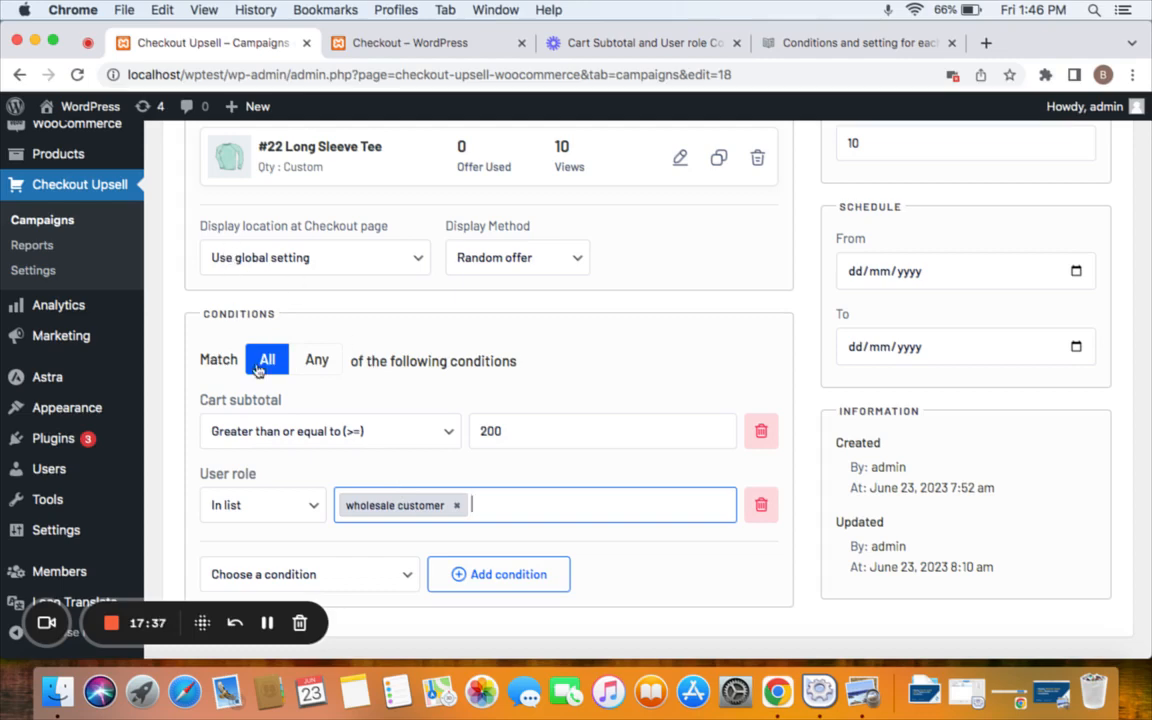
scroll(697, 391, up, 1)
scroll(697, 391, up, 4)
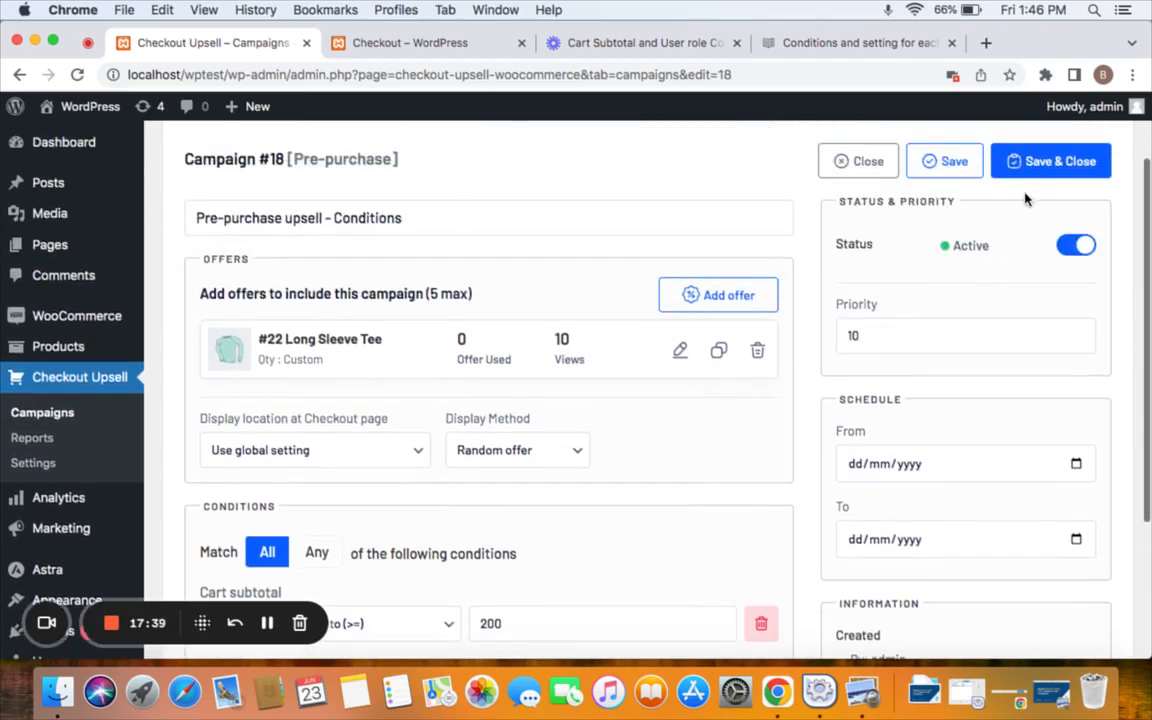
click(1040, 160)
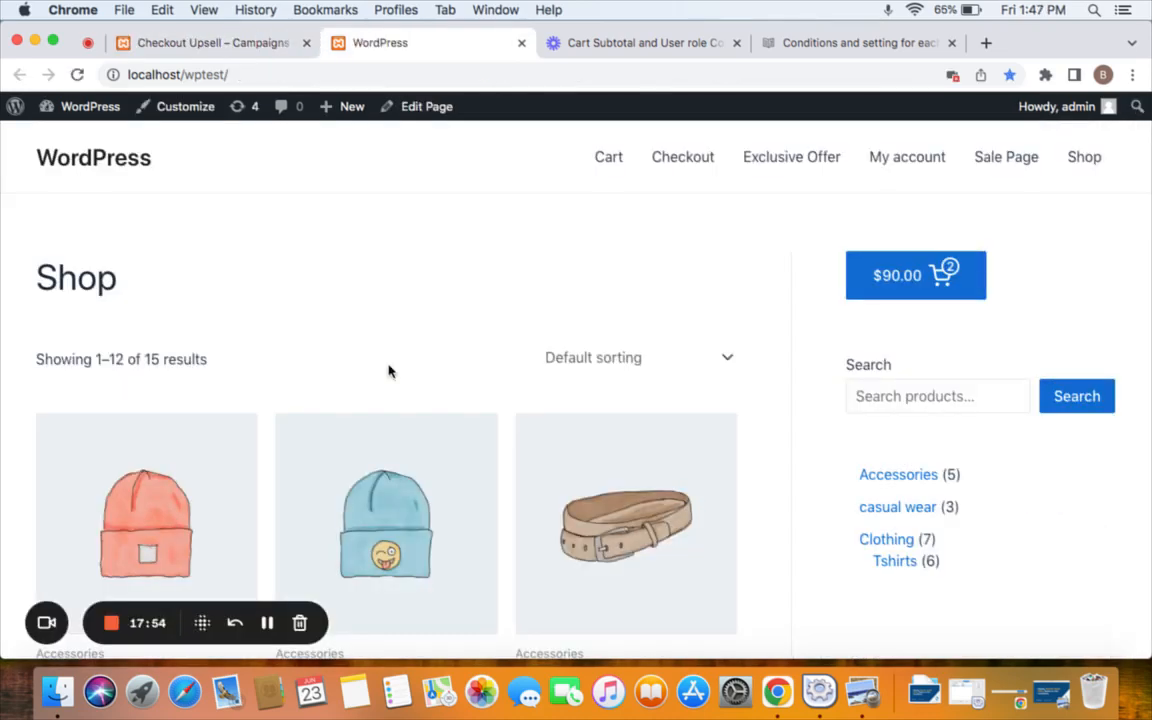
Select the store's address and open Chrome's menu for a new incognito window.
click(271, 74)
key(cmd+c)
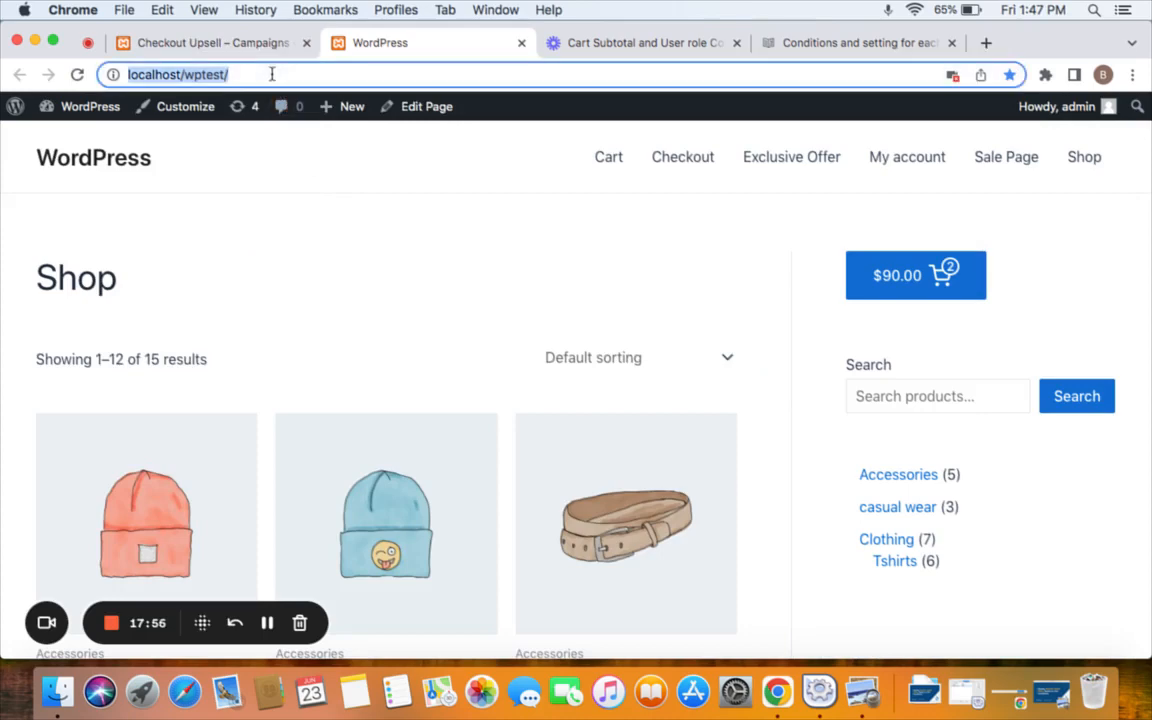
click(1132, 74)
Open a new incognito window and load the store's home page from the pasted address.
click(928, 158)
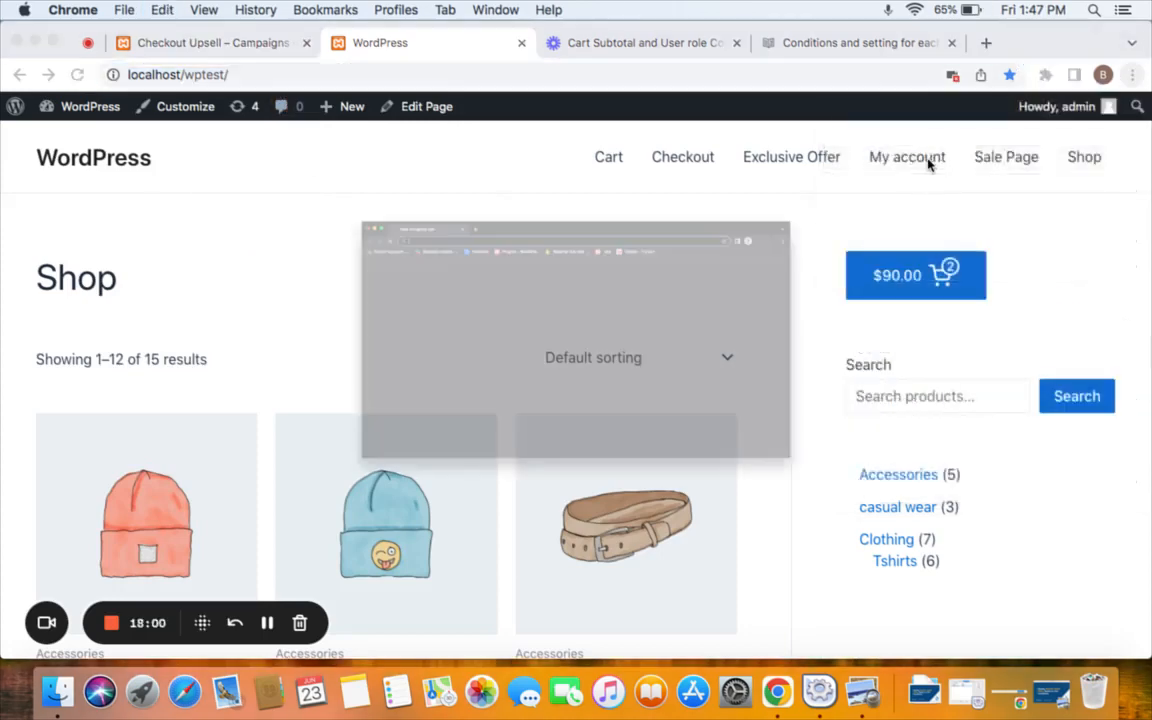
key(cmd+v)
key(Return)
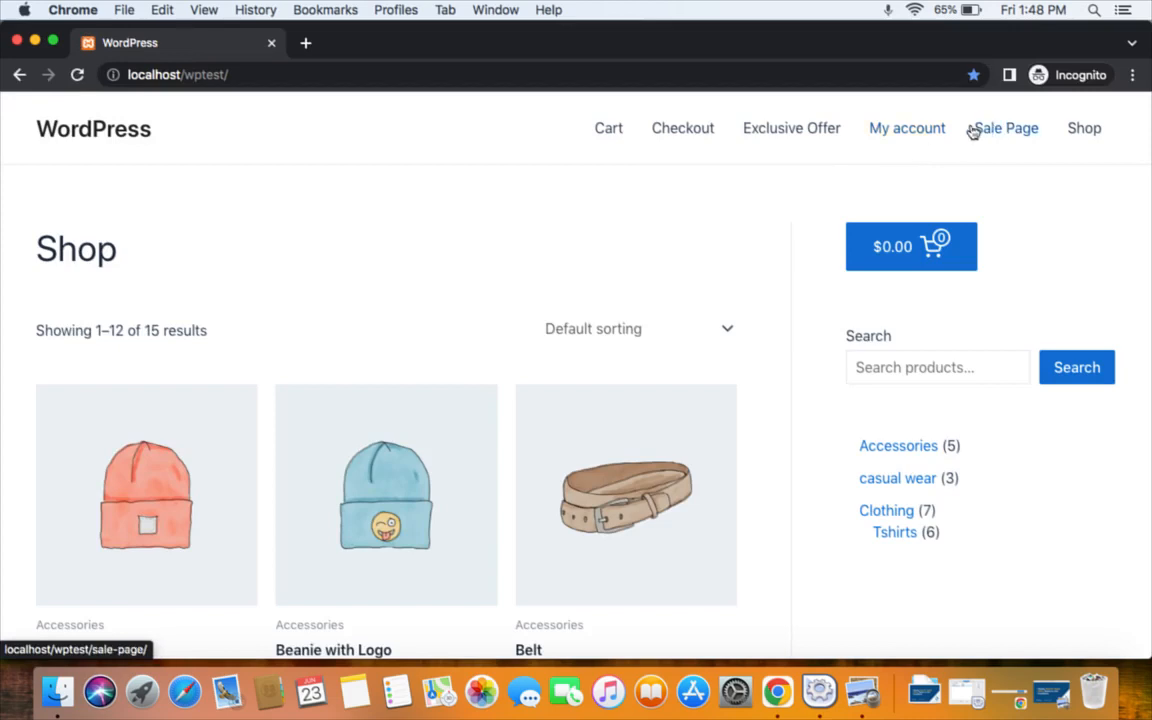
Log in on the My account page with the customer's e-mail and password.
click(924, 133)
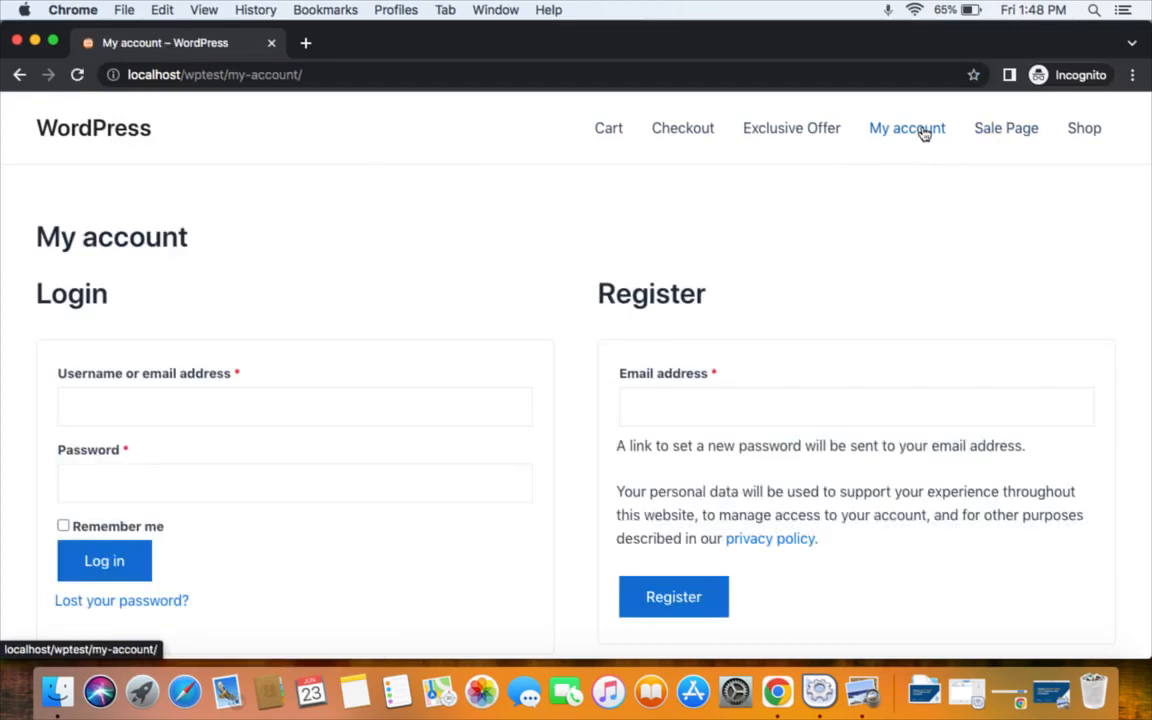
click(302, 403)
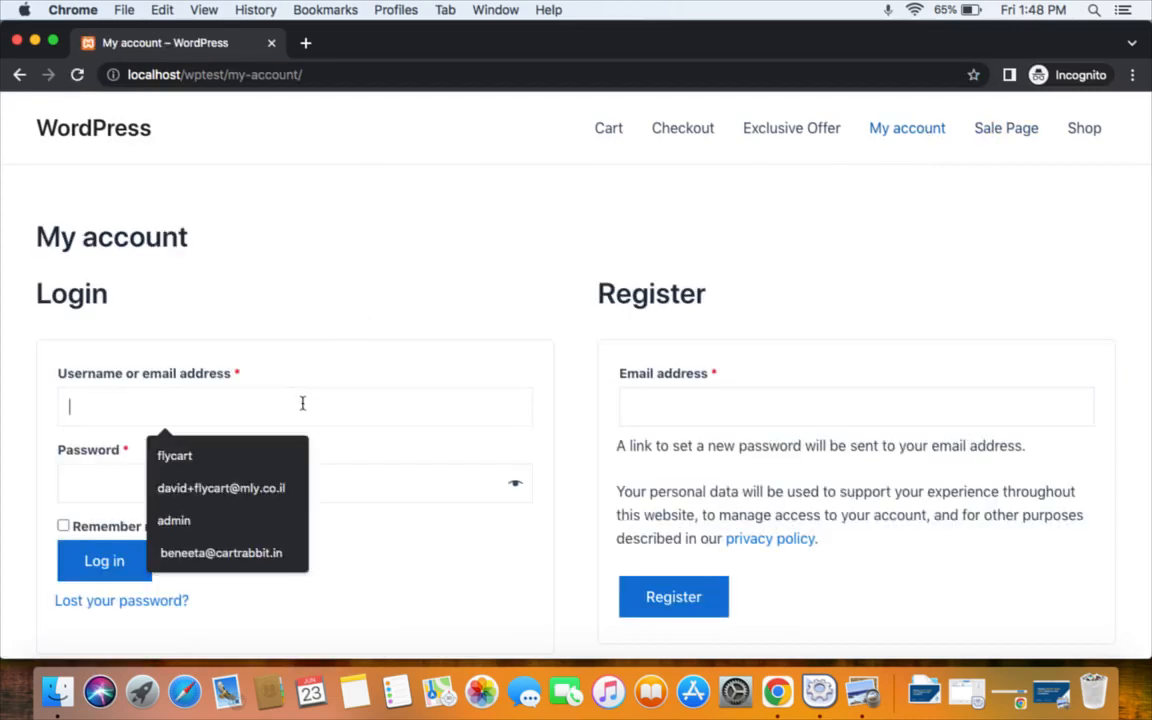
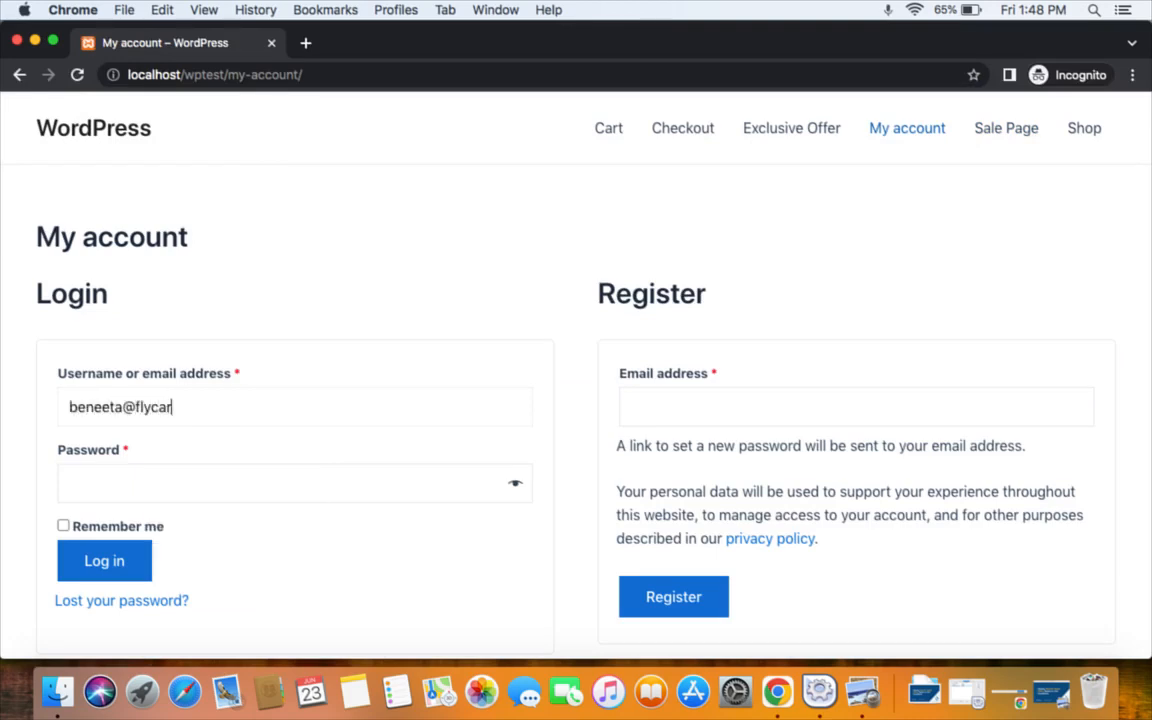
click(331, 486)
key(Return)
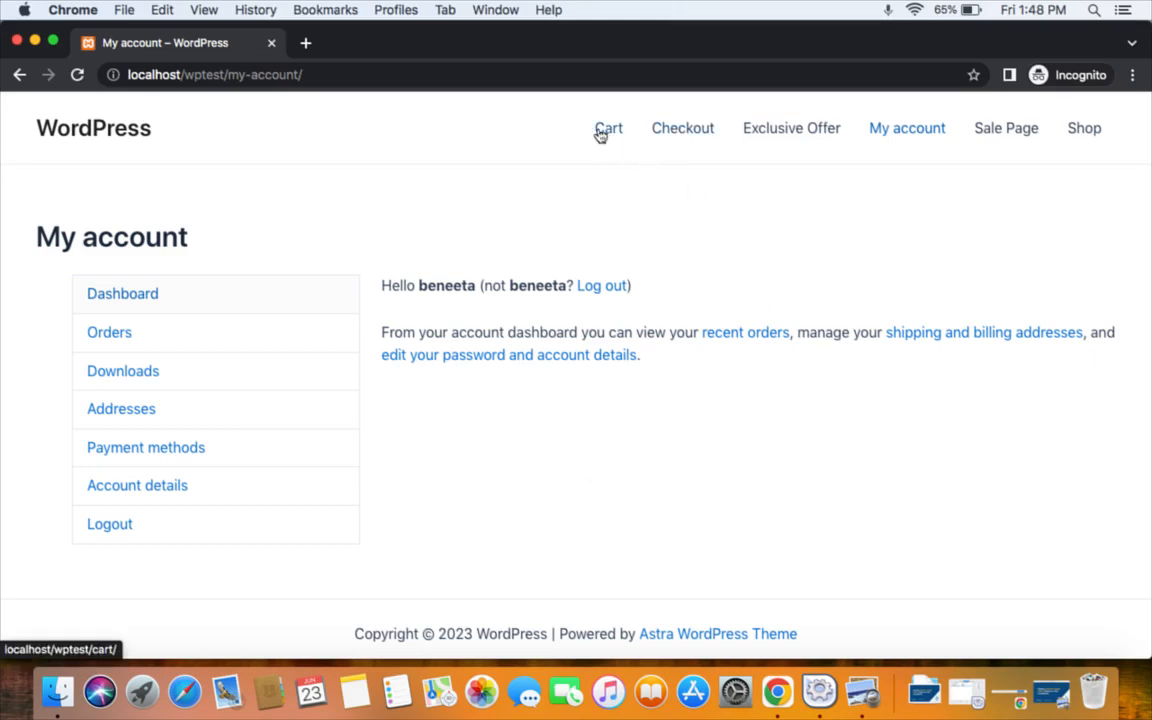
Add Polo and Sunglasses from the Shop, making a $210.00 cart, and go to checkout.
click(1068, 126)
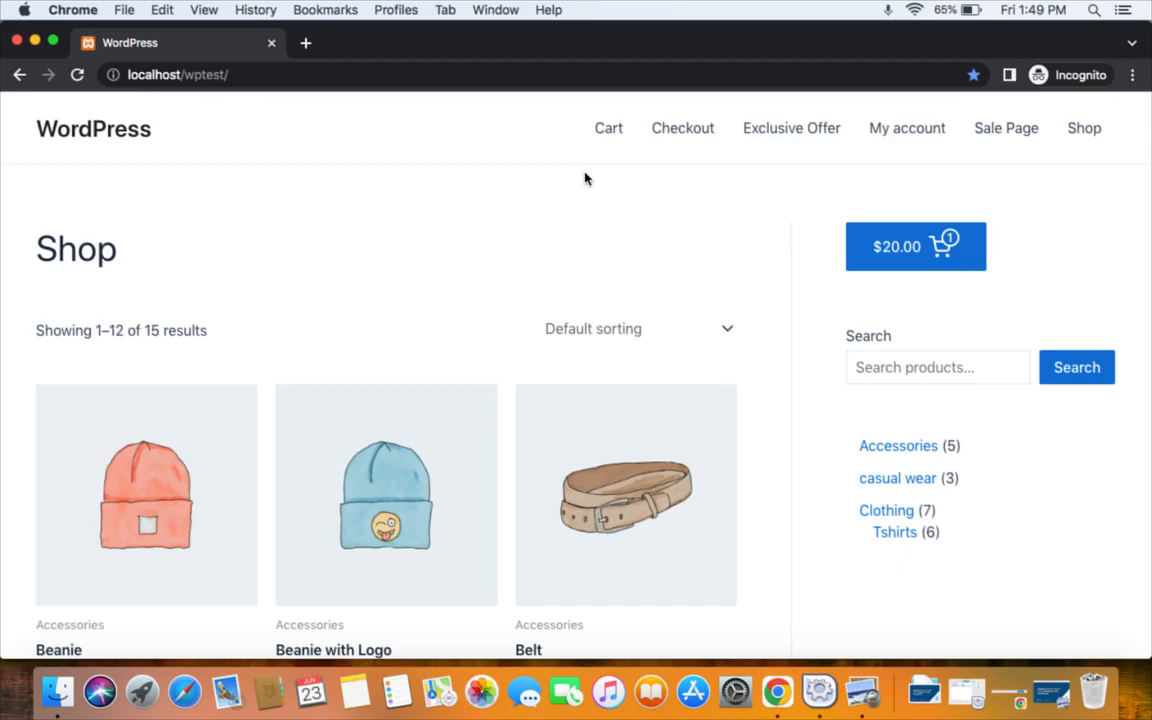
scroll(585, 178, down, 15)
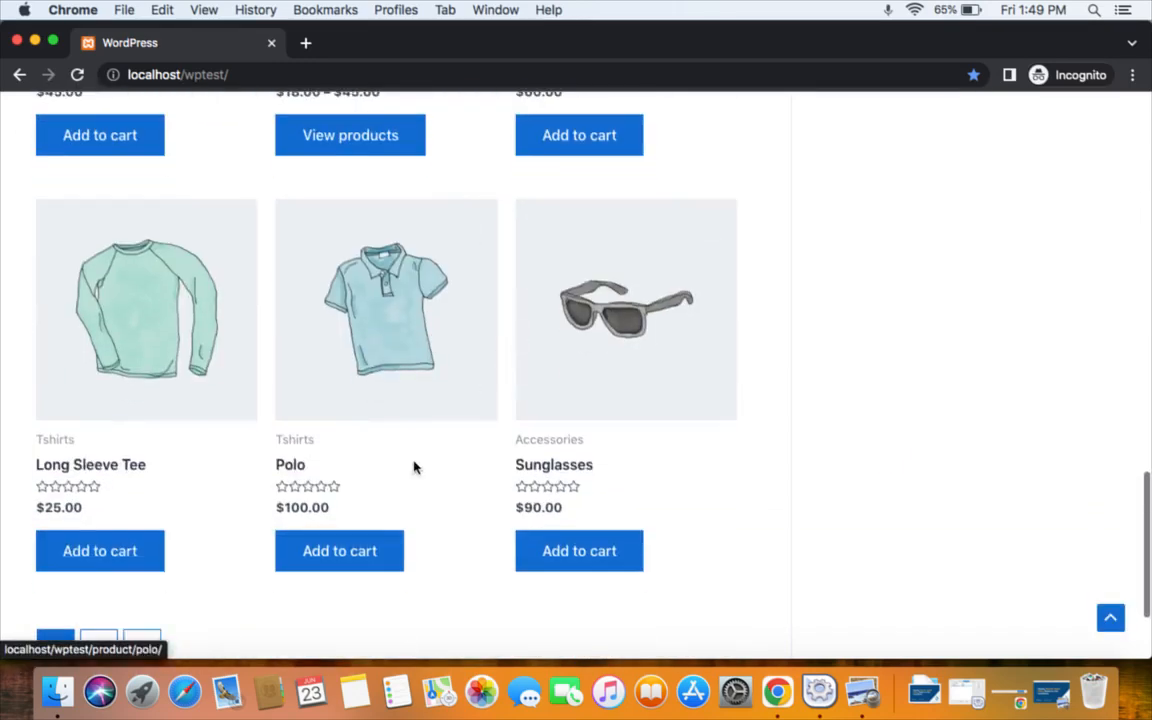
click(365, 550)
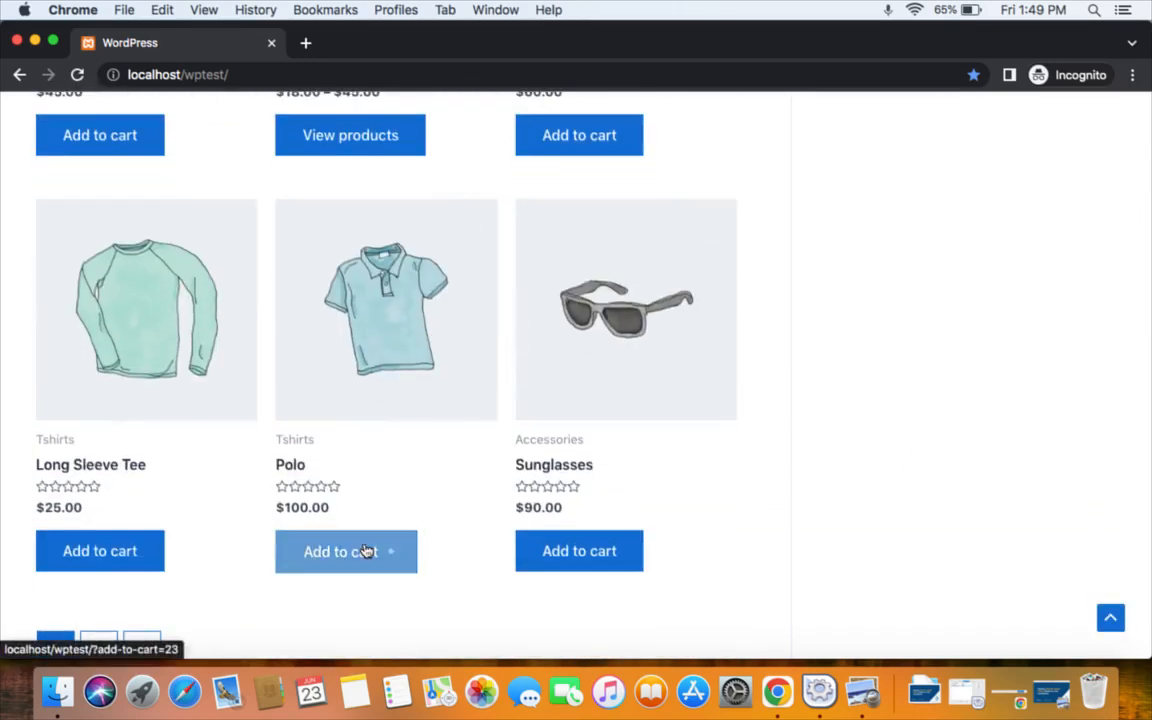
click(590, 549)
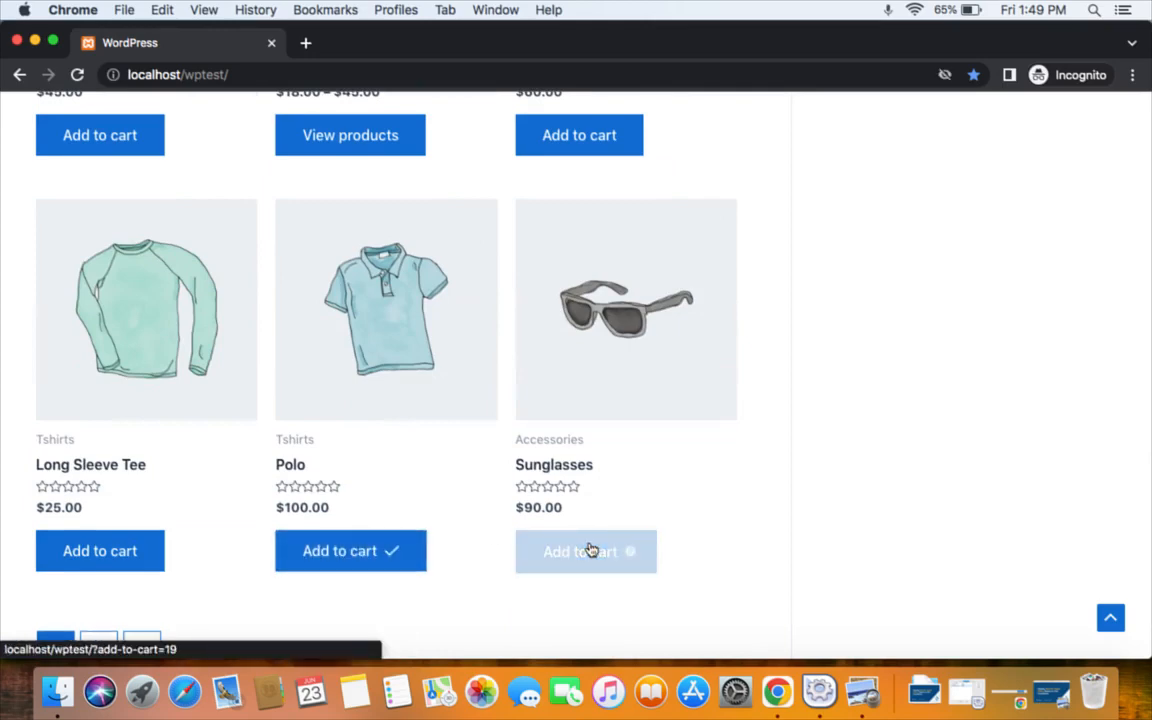
scroll(590, 549, up, 14)
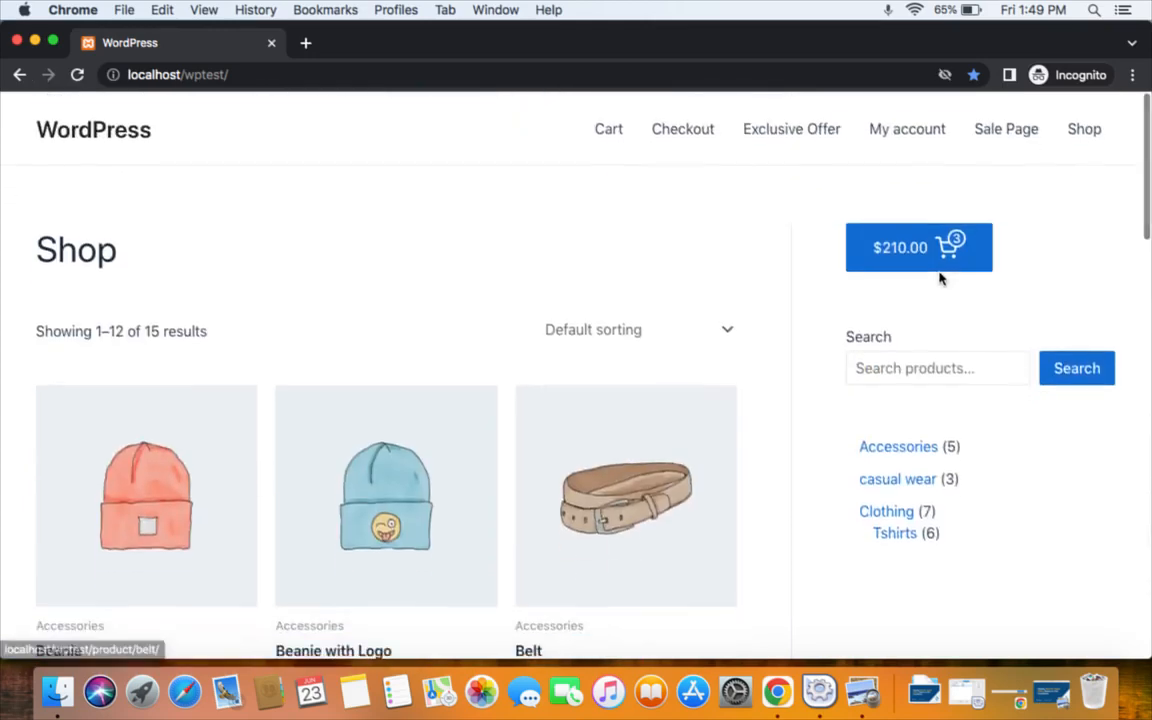
click(941, 259)
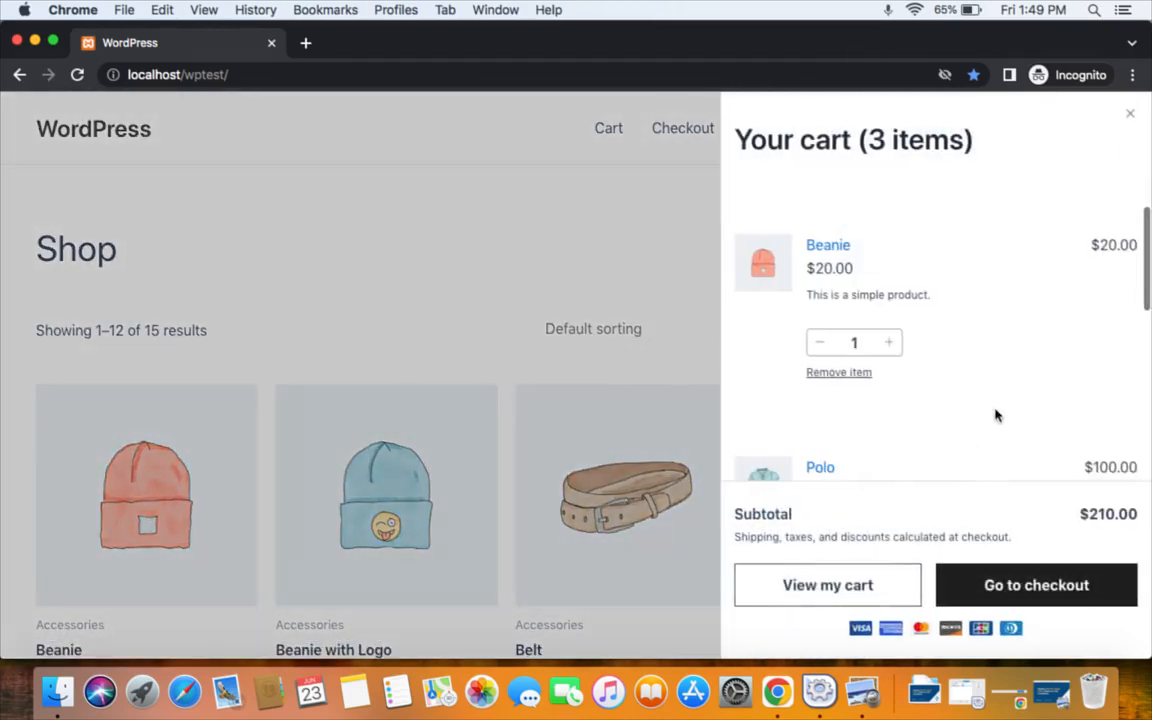
scroll(995, 415, down, 3)
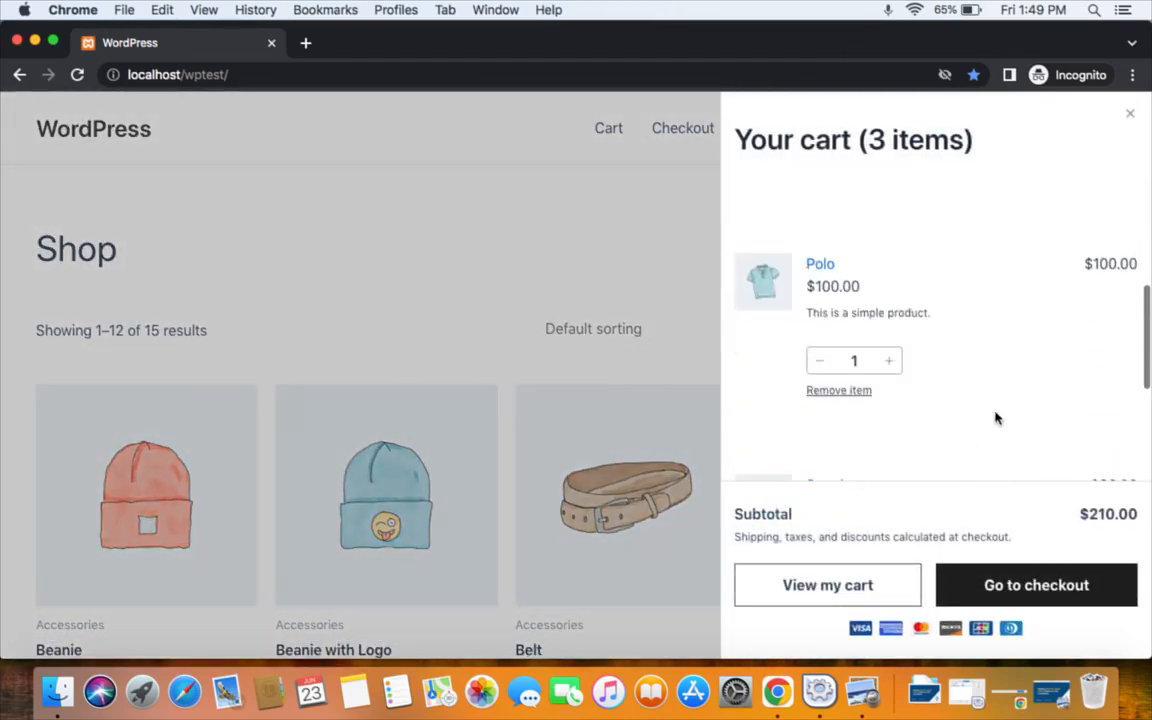
click(1038, 586)
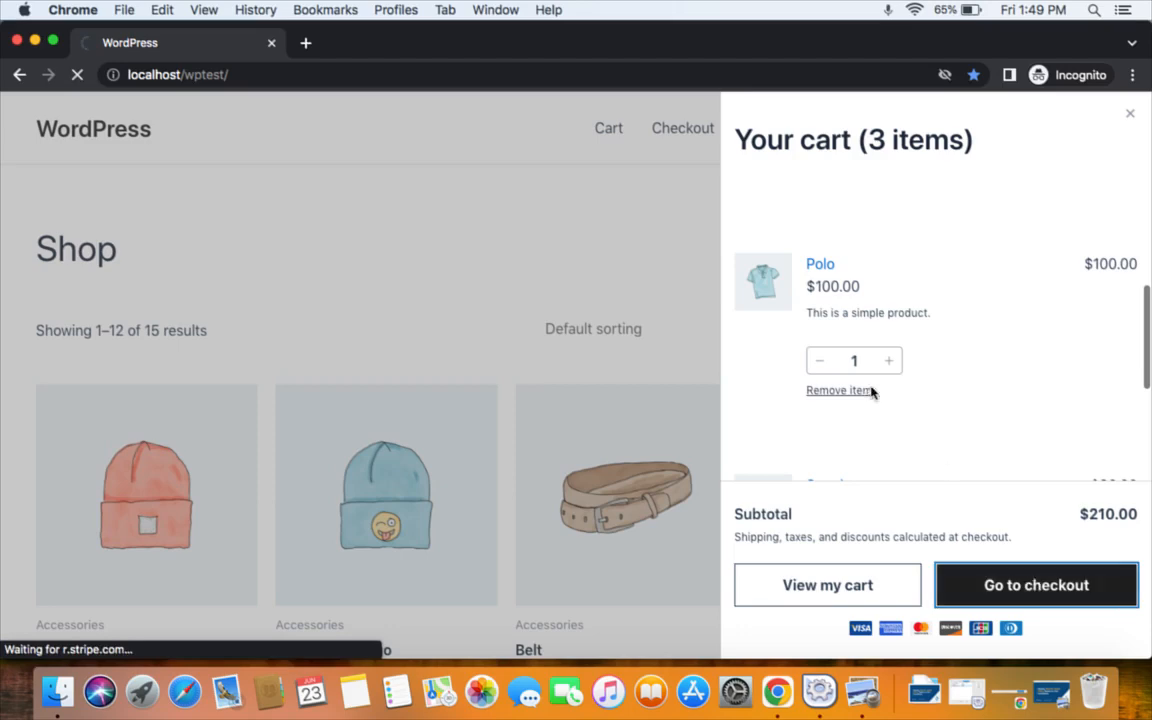
Scroll the checkout to review Your order and the $10 Long Sleeve Tee offer box.
scroll(825, 344, down, 3)
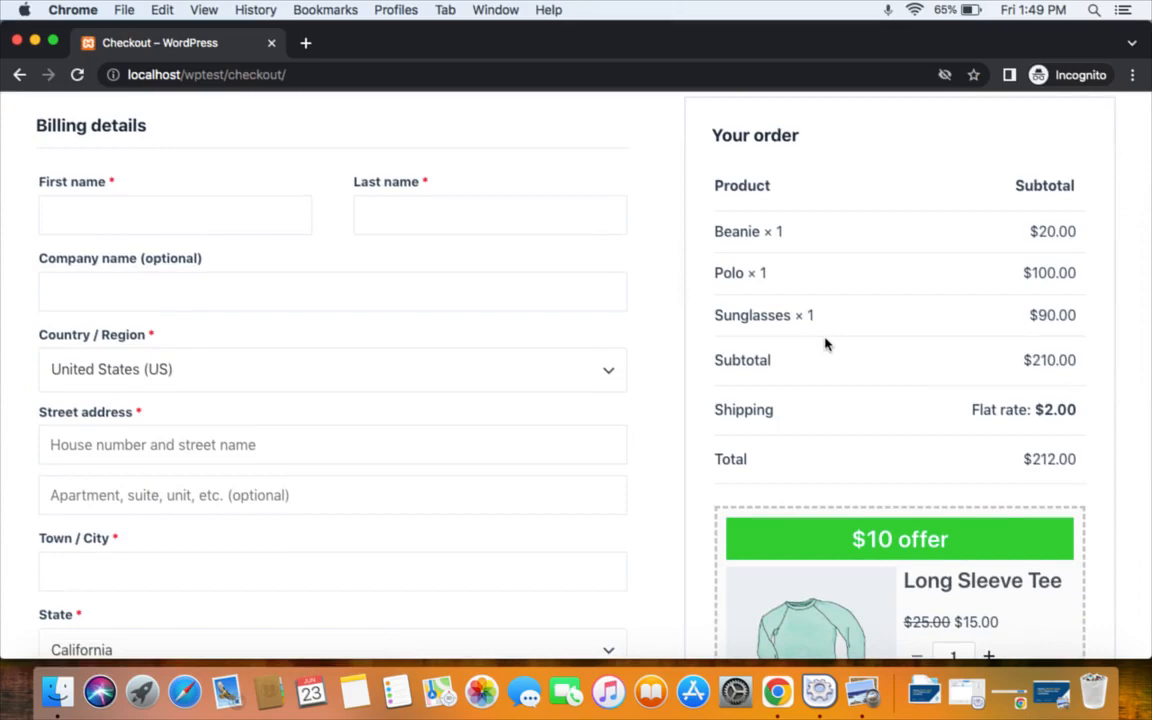
scroll(571, 267, up, 3)
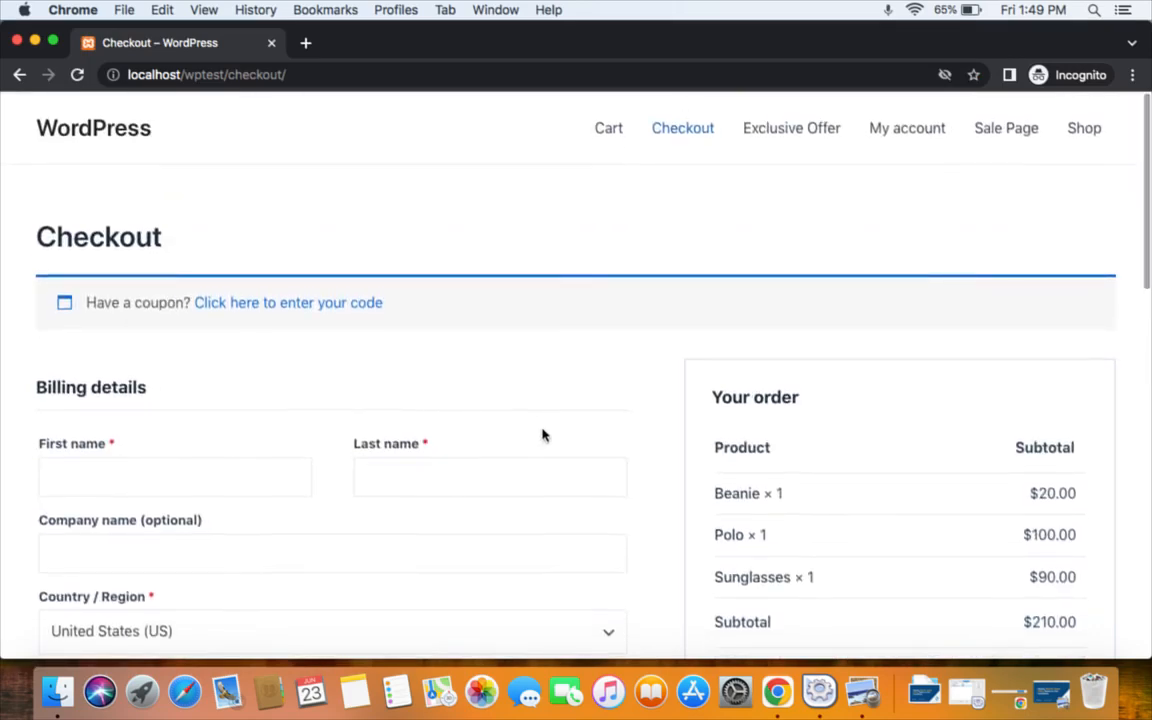
scroll(882, 455, down, 2)
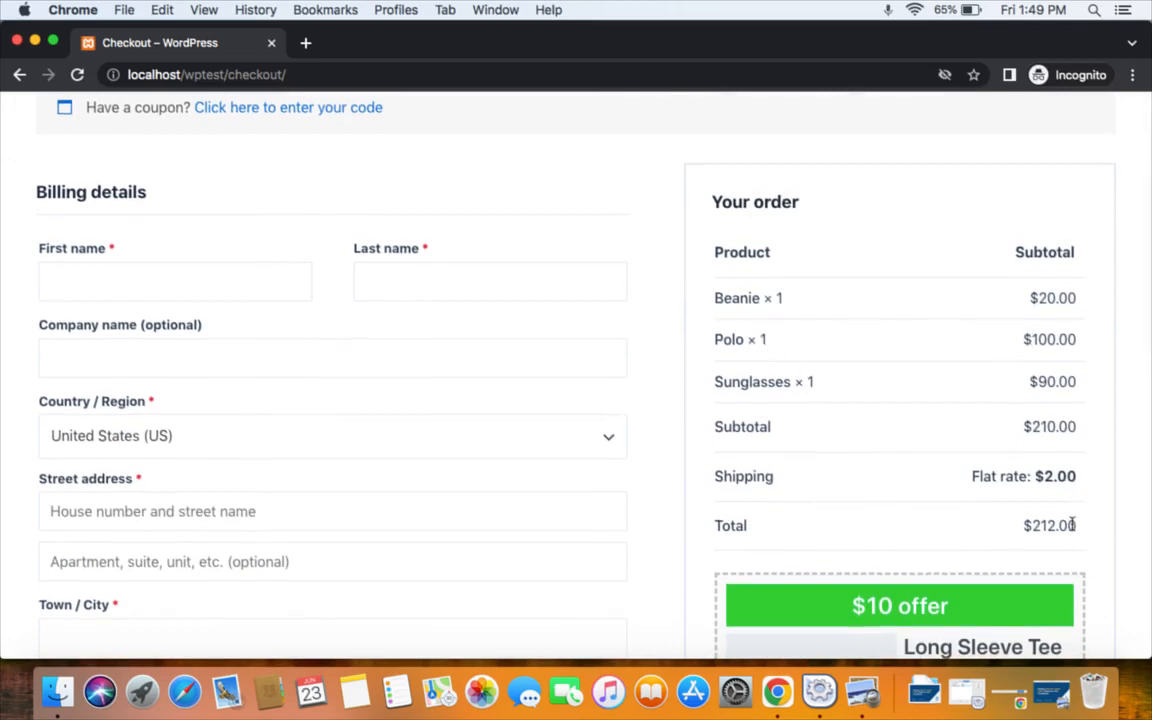
scroll(1087, 543, down, 4)
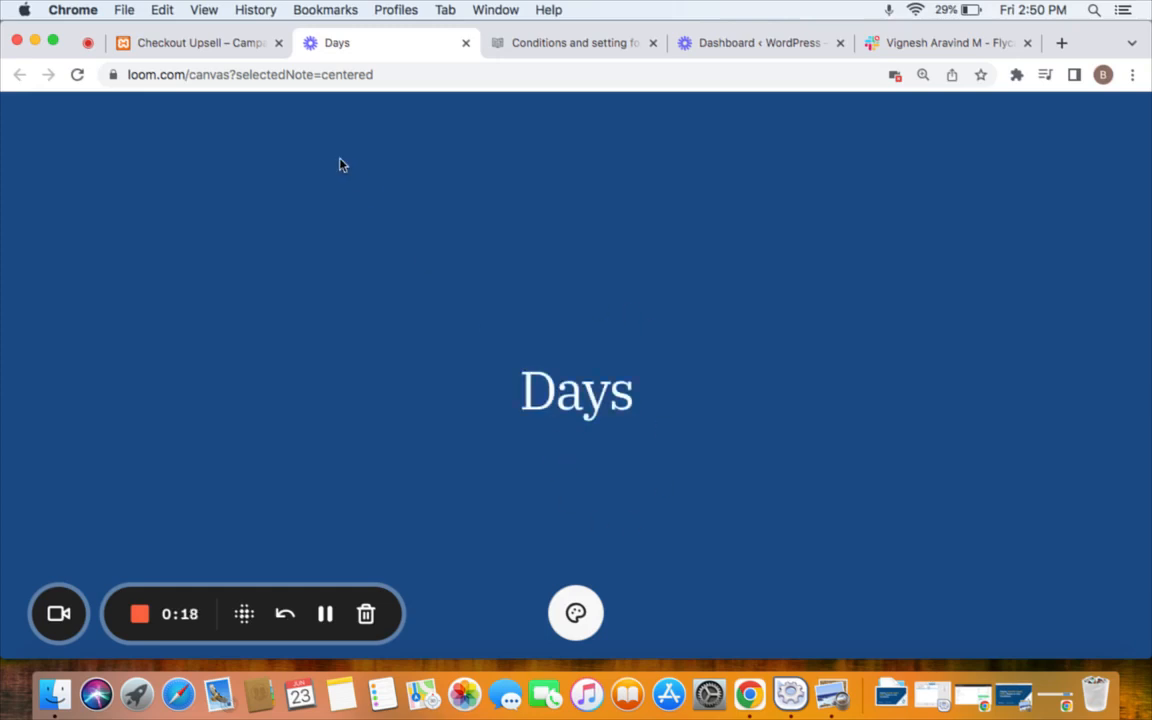
Back in Campaign #18, add a Days condition.
click(208, 52)
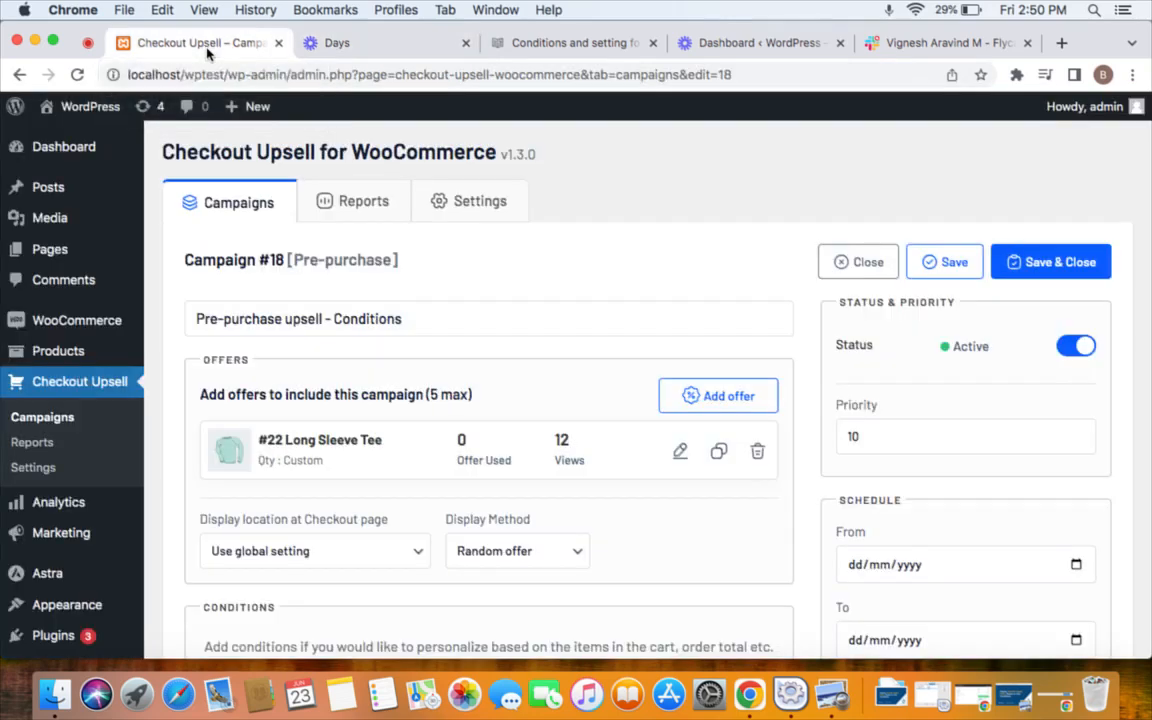
scroll(337, 476, down, 4)
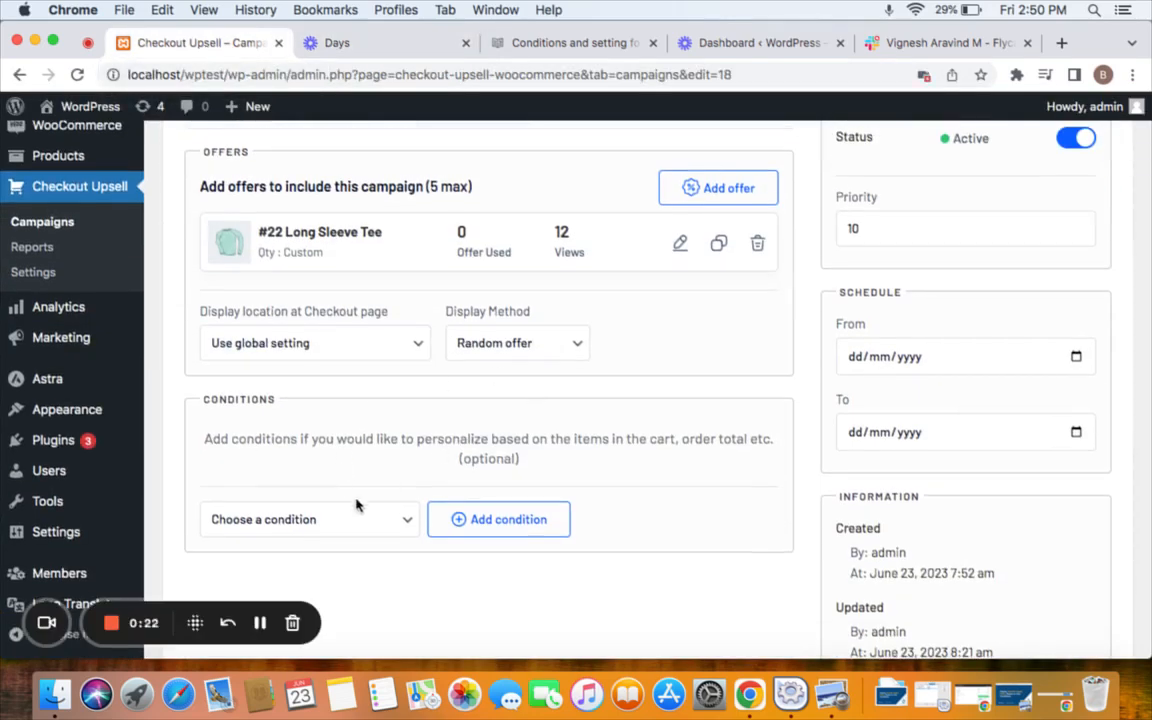
click(384, 530)
scroll(386, 520, down, 2)
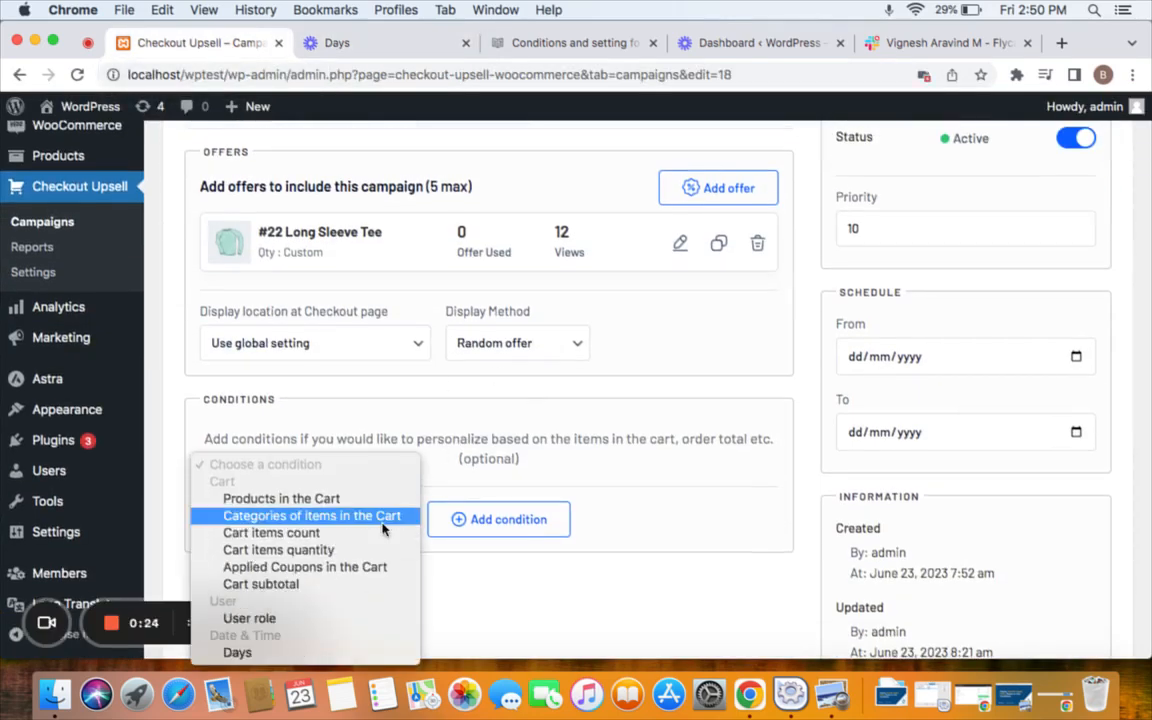
click(317, 653)
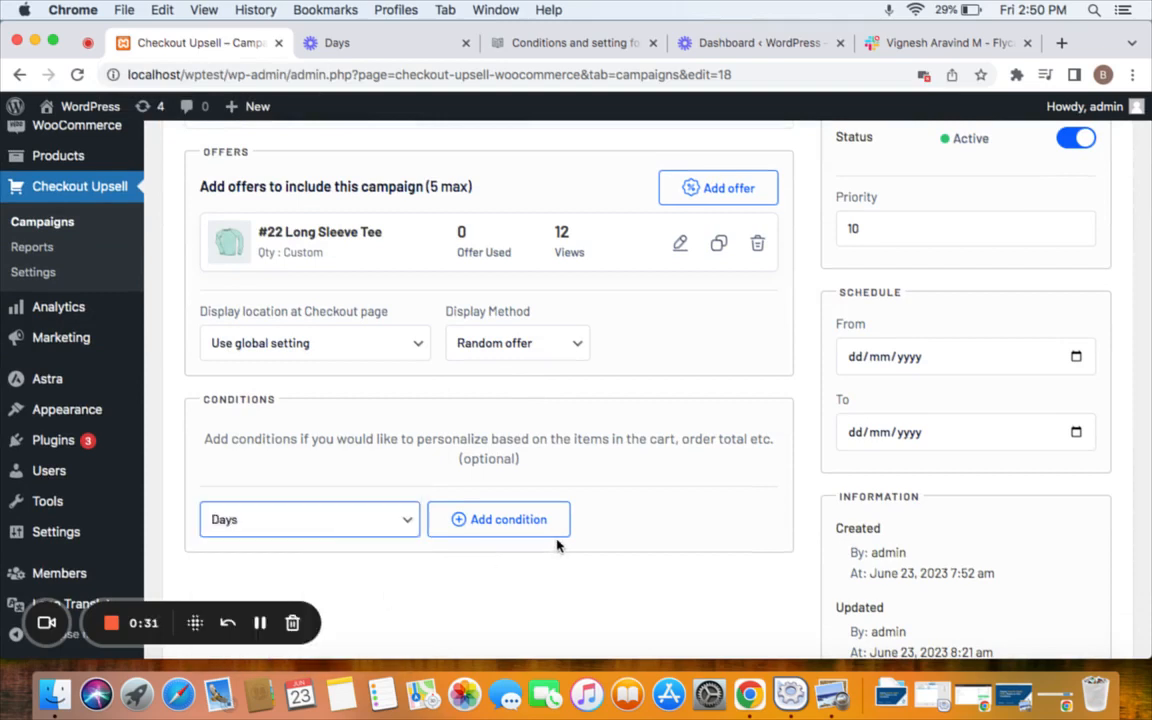
click(478, 530)
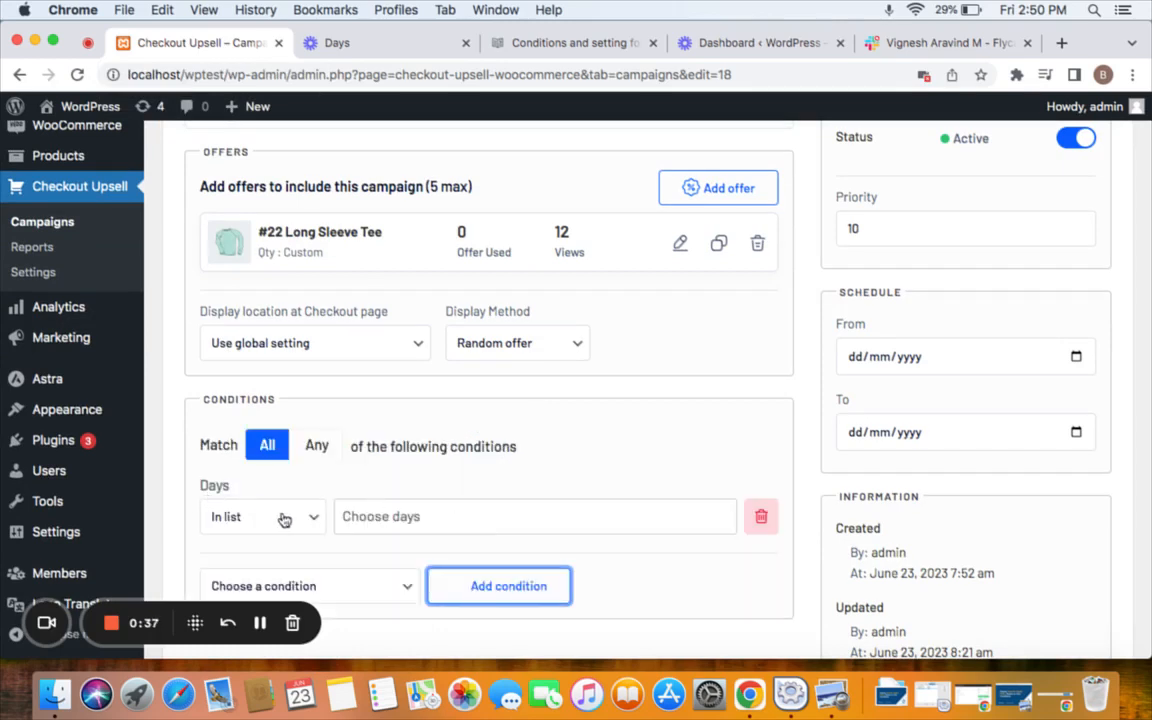
Choose Friday as the allowed day and save the campaign.
click(379, 520)
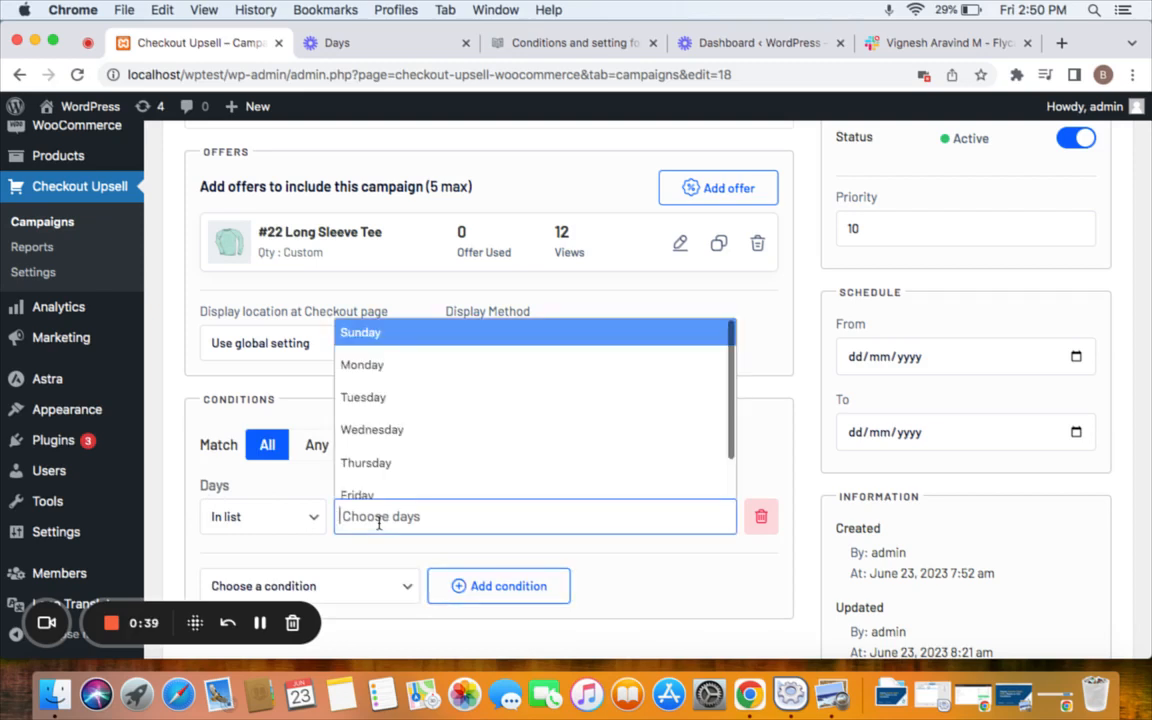
text(Frida)
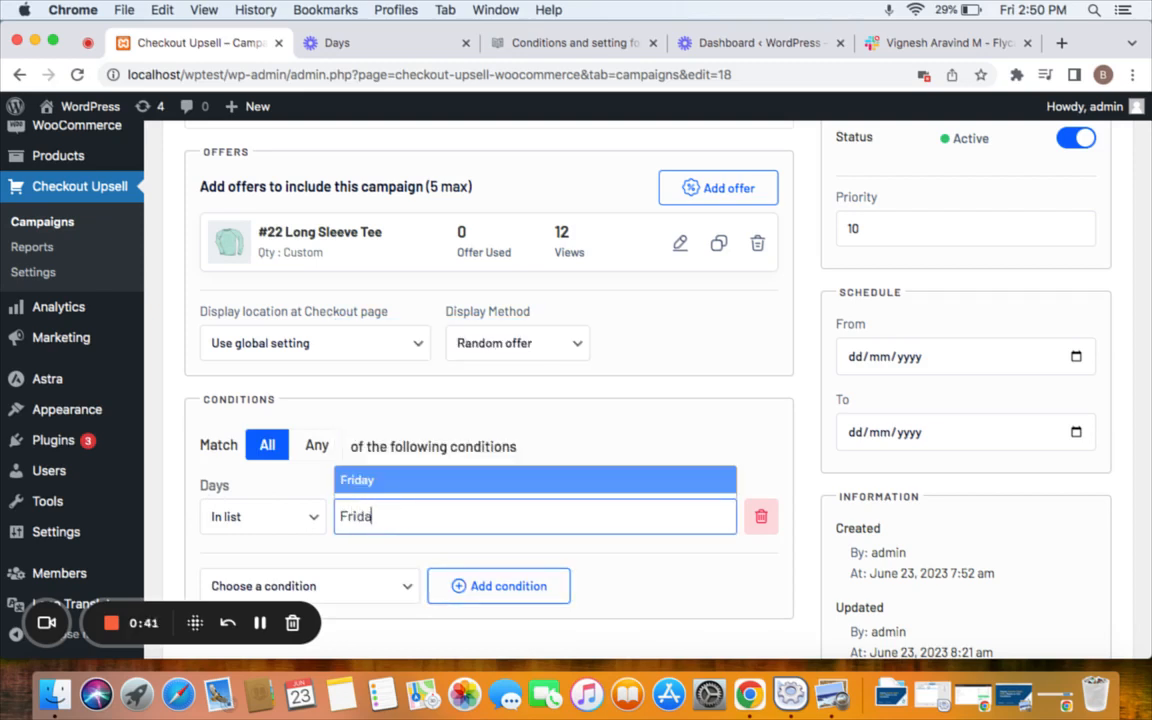
text(ys)
key(BackSpace)
click(396, 481)
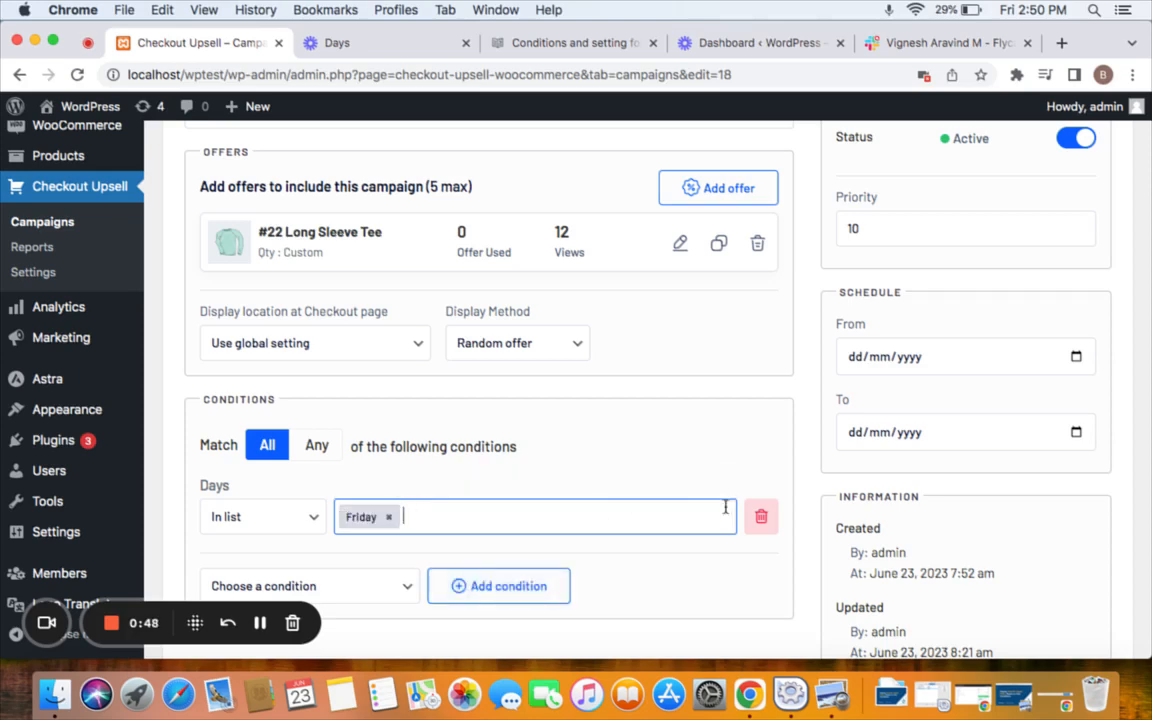
scroll(870, 313, up, 3)
click(930, 264)
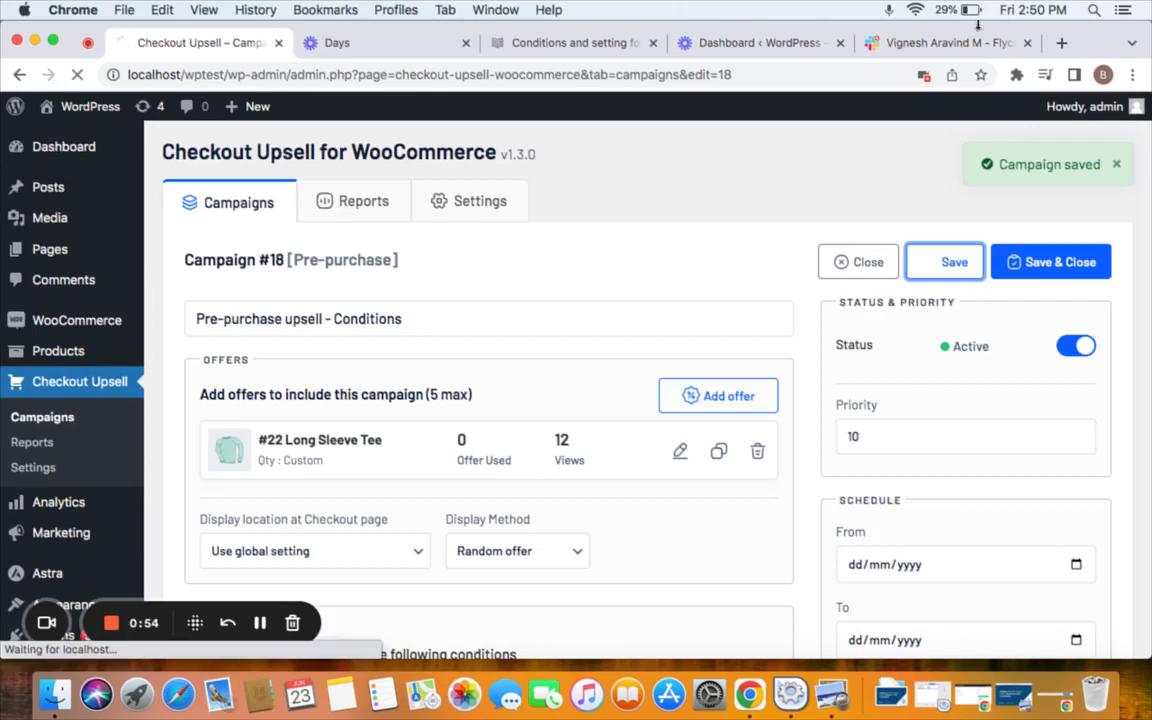
Open the WordPress storefront in a new browser tab from the admin bar.
right_click(95, 105)
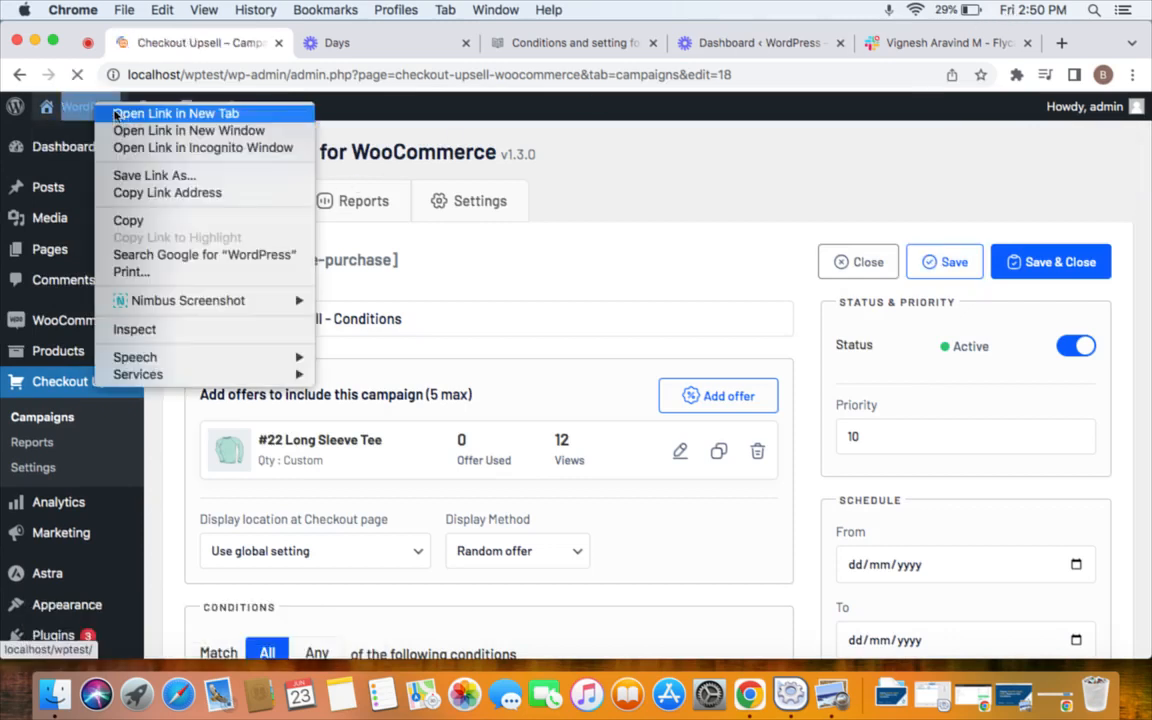
click(127, 114)
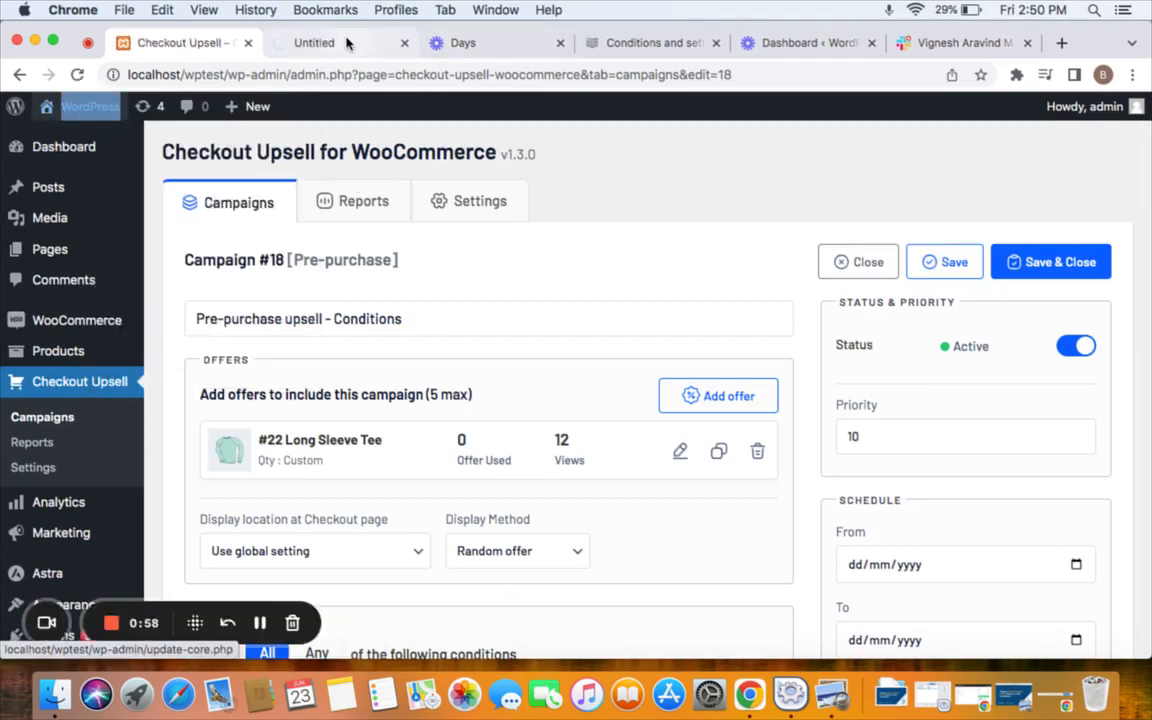
click(345, 43)
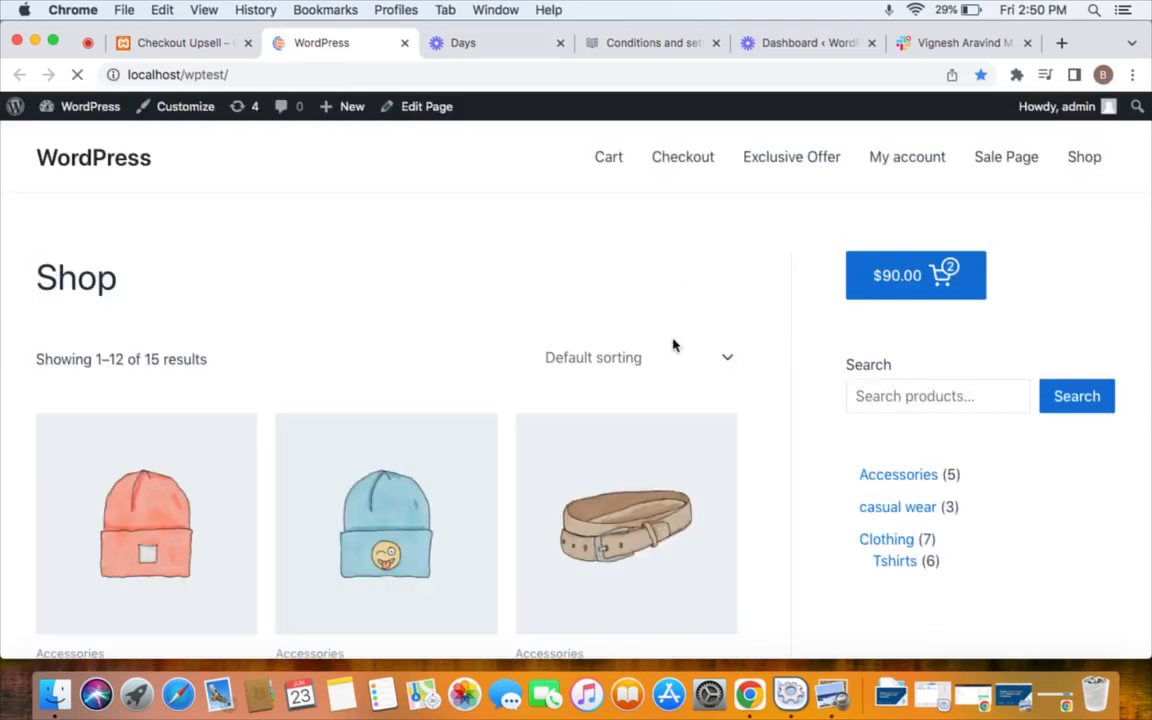
Go from the two-Hoodie $90.00 cart to checkout and find the $10 Long Sleeve Tee offer.
click(900, 293)
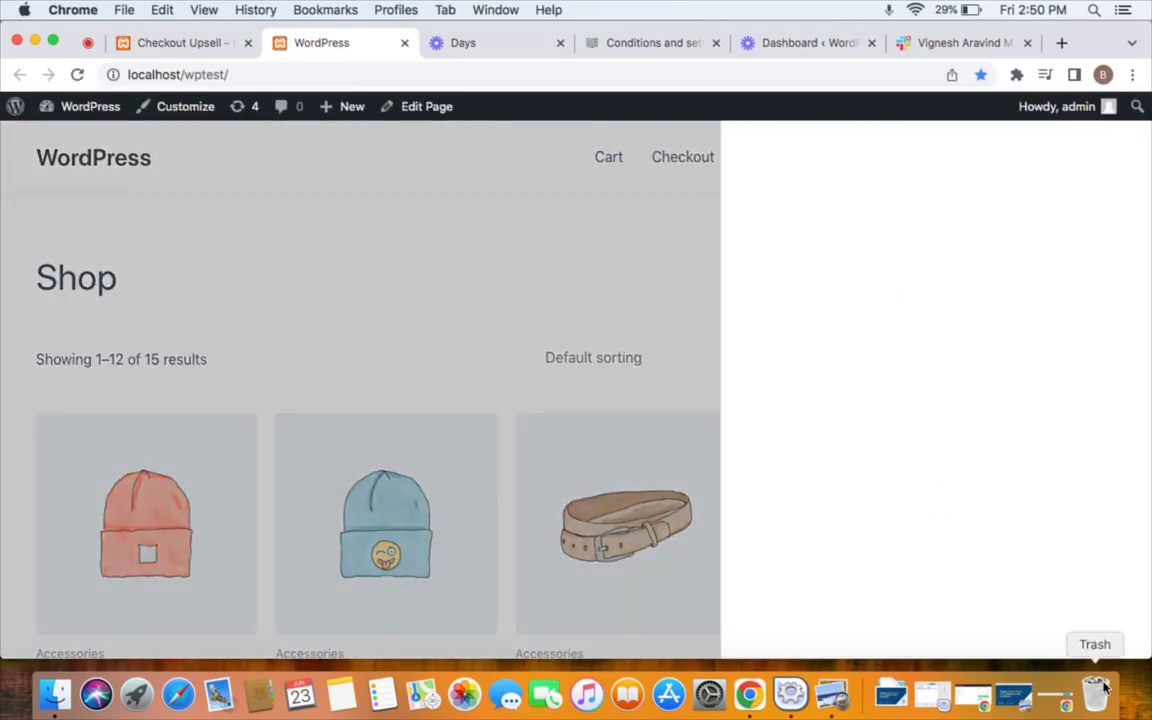
click(1031, 598)
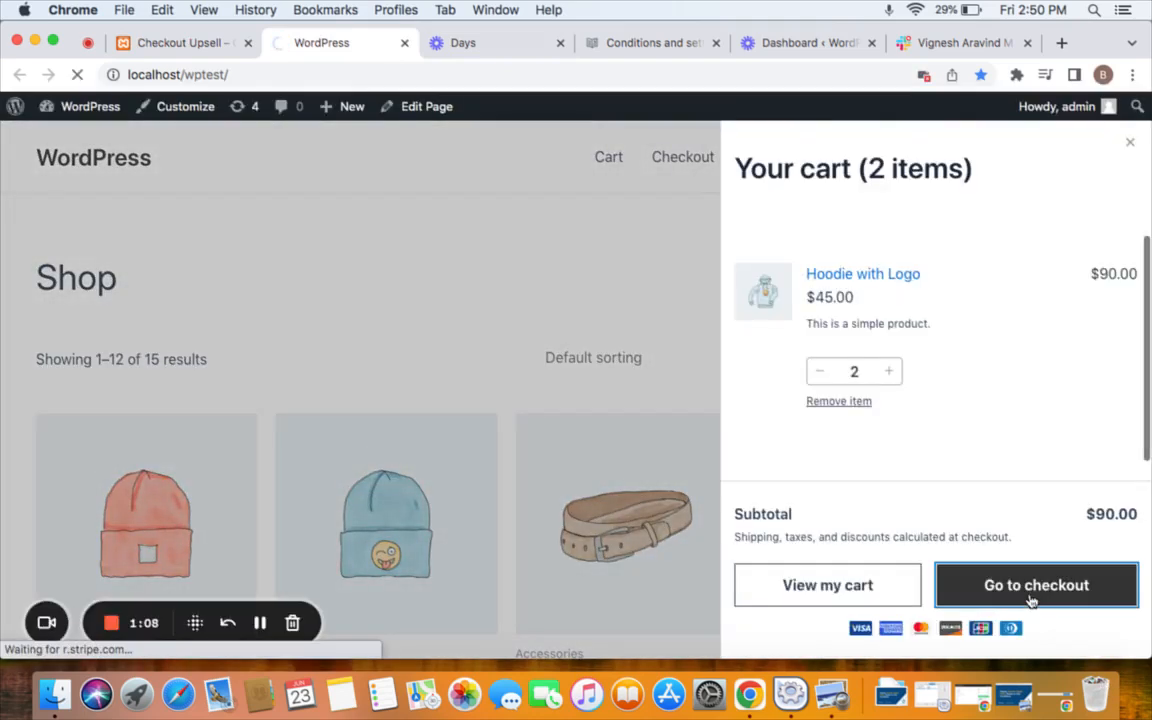
scroll(797, 424, down, 5)
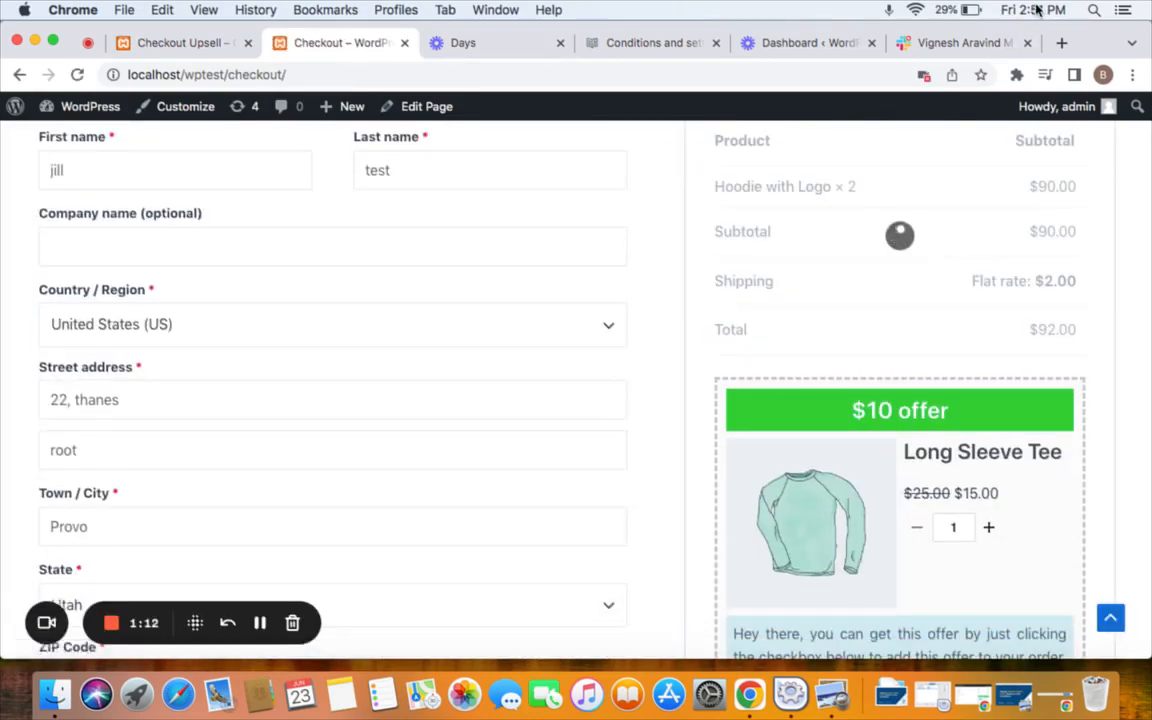
scroll(944, 442, down, 3)
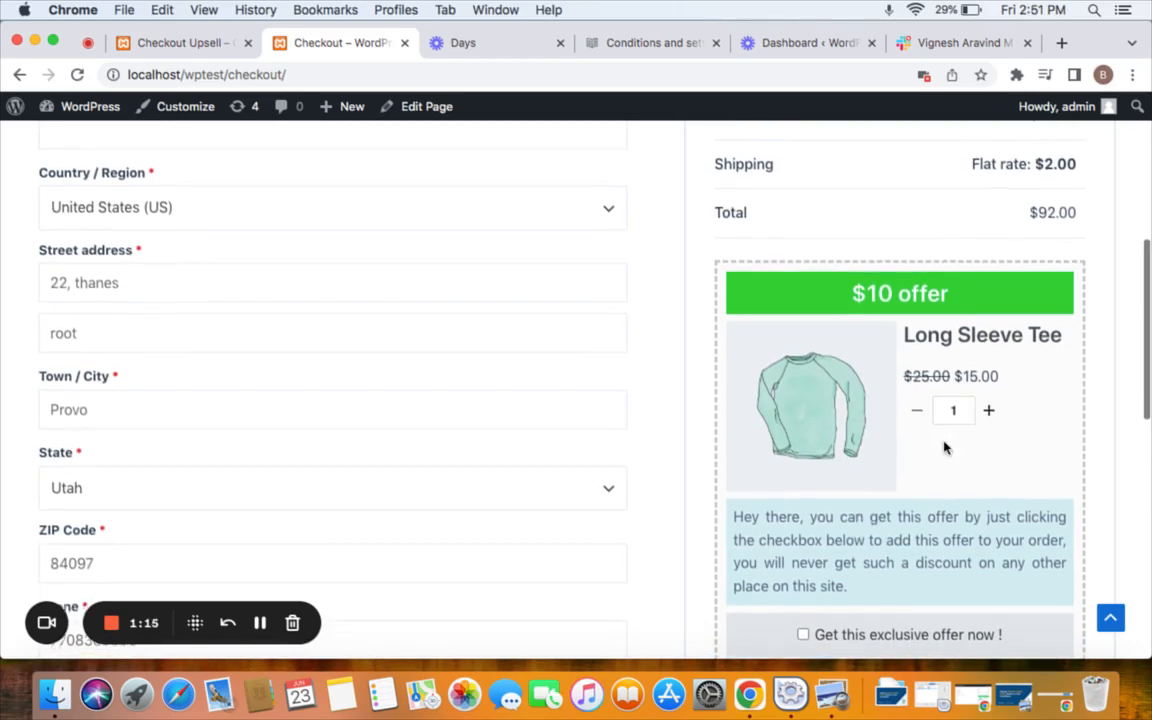
scroll(945, 446, up, 5)
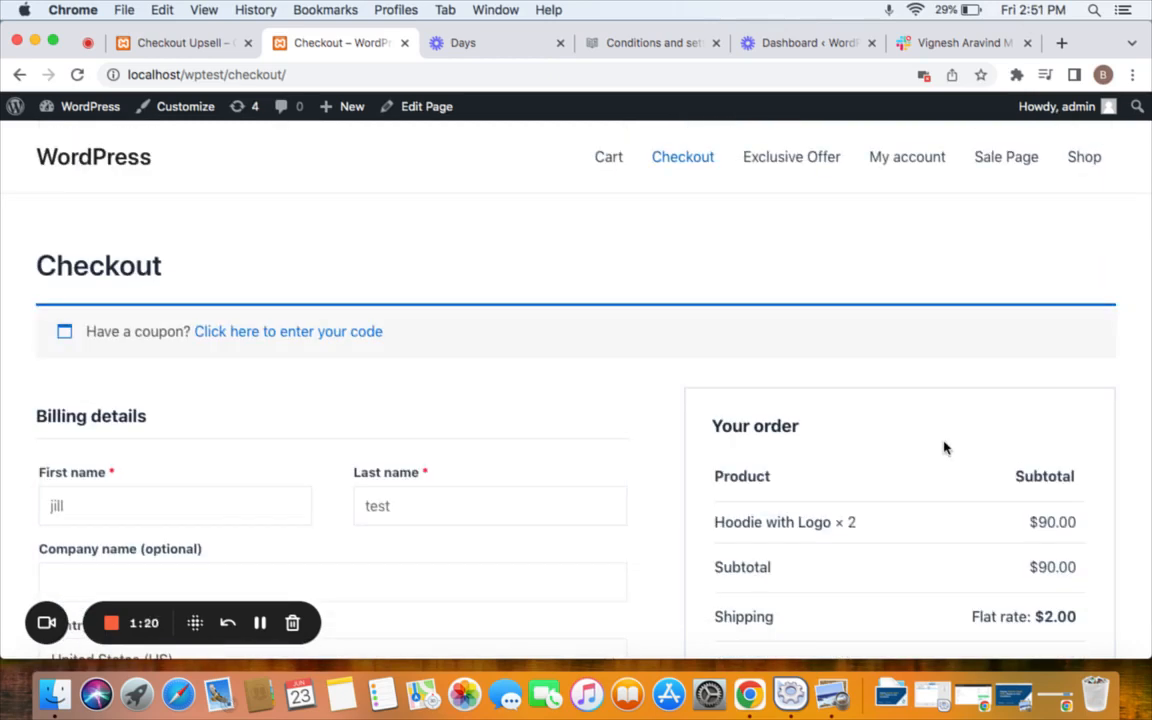